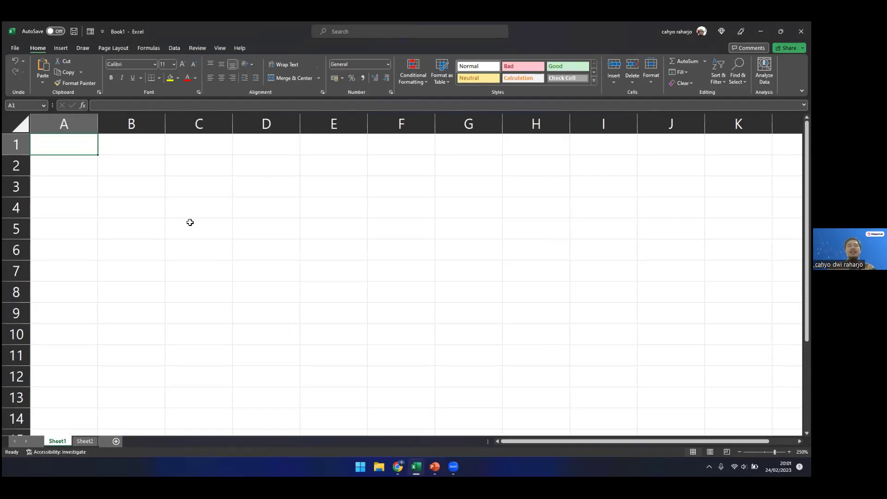
Enter the number 12 in cell A1 of the blank Sheet1
{"action": "key", "text": "Down"}
{"action": "key", "text": "Up"}
{"action": "key", "text": "Right"}
{"action": "key", "text": "Left"}
{"action": "type", "text": "12"}
{"action": "key", "text": "Return"}
Link cell C2 to cell A1 with the formula =A1, and select C2 to check its formula
{"action": "key", "text": "Right"}
{"action": "key", "text": "Right"}
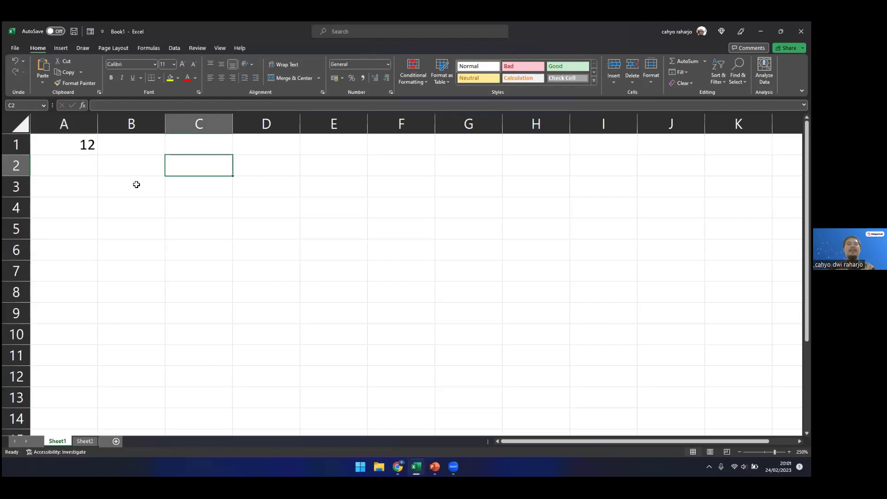
{"action": "type", "text": "="}
{"action": "key", "text": "Up"}
{"action": "key", "text": "Left"}
{"action": "key", "text": "Left"}
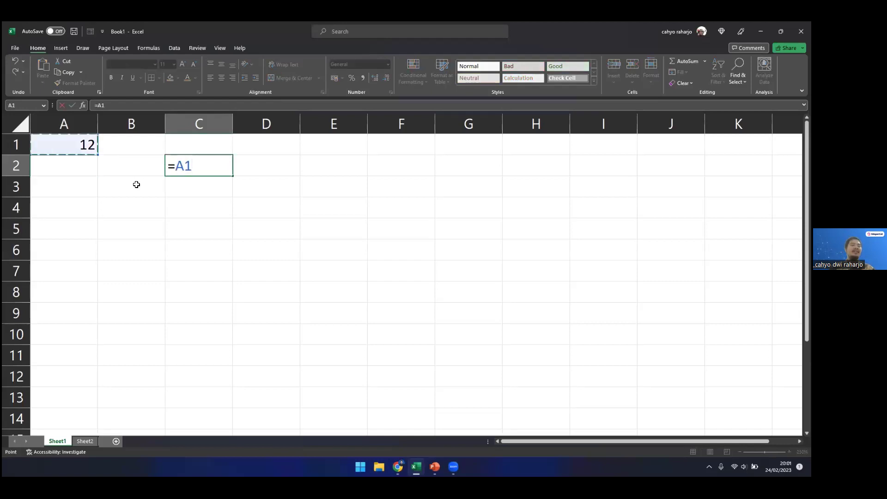
{"action": "key", "text": "Return"}
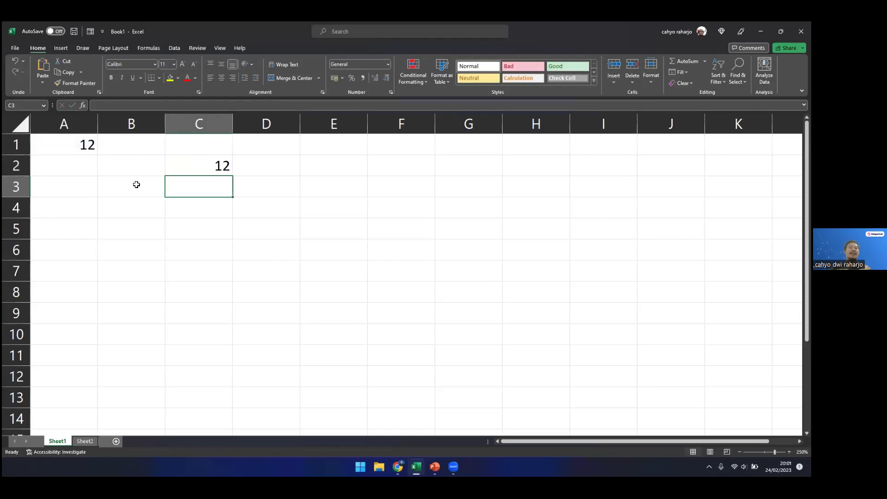
{"action": "key", "text": "Up"}
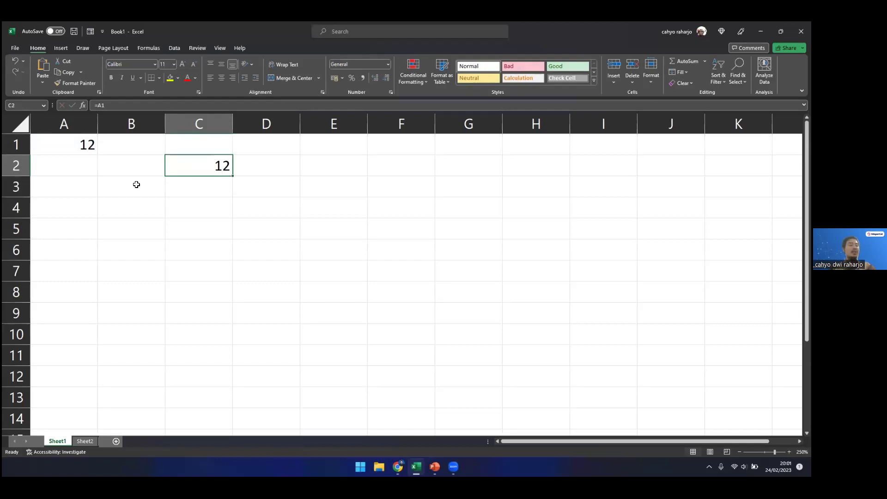
Change the value in A1 to 13 and check the linked cell C2
{"action": "key", "text": "Left"}
{"action": "key", "text": "Left"}
{"action": "key", "text": "Up"}
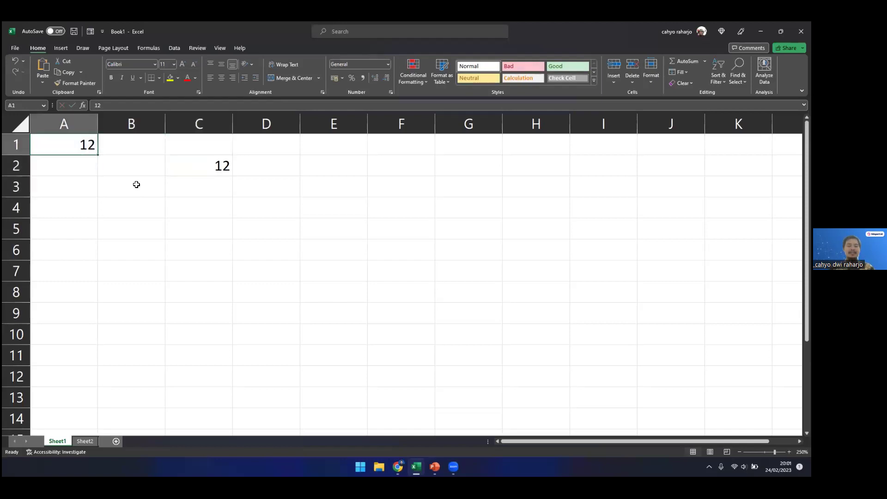
{"action": "type", "text": "13"}
{"action": "key", "text": "Return"}
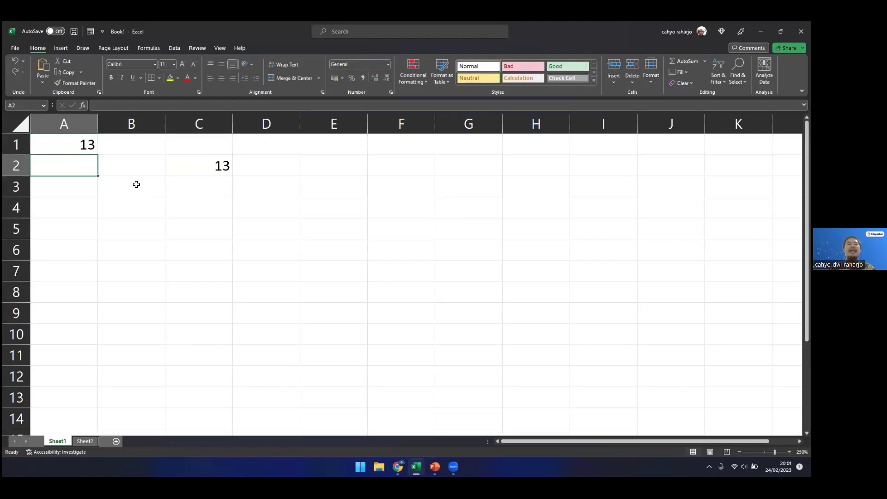
{"action": "key", "text": "Right"}
{"action": "key", "text": "Right"}
{"action": "key", "text": "Right"}
{"action": "key", "text": "Left"}
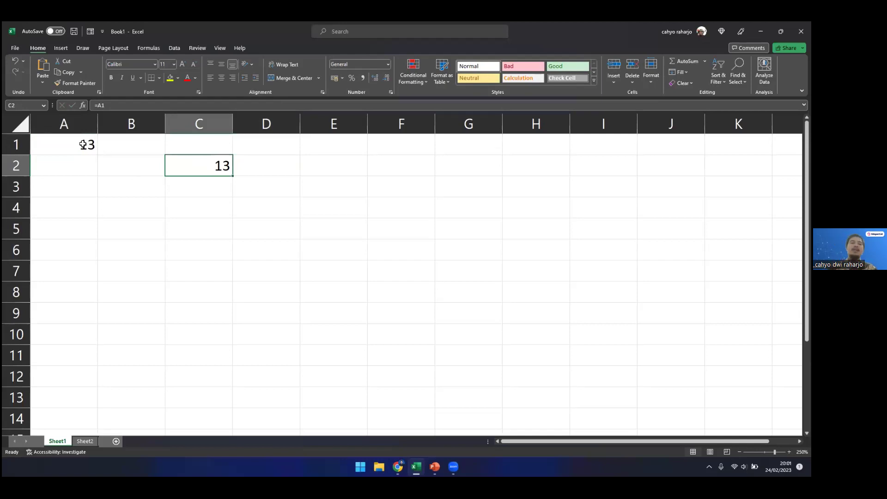
Clear the contents of the range A1:C3 and deselect it
{"action": "left_click_drag", "start_coordinate": [82, 145], "coordinate": [192, 181]}
{"action": "key", "text": "Delete"}
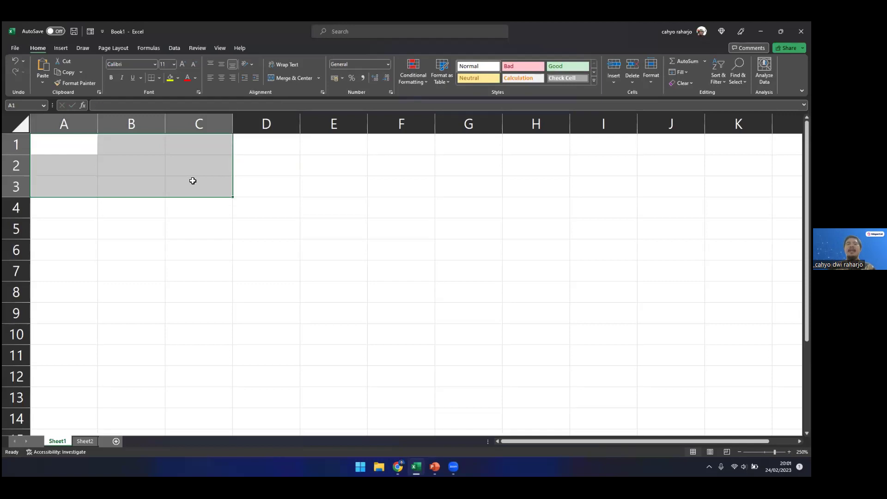
{"action": "left_click", "coordinate": [272, 207]}
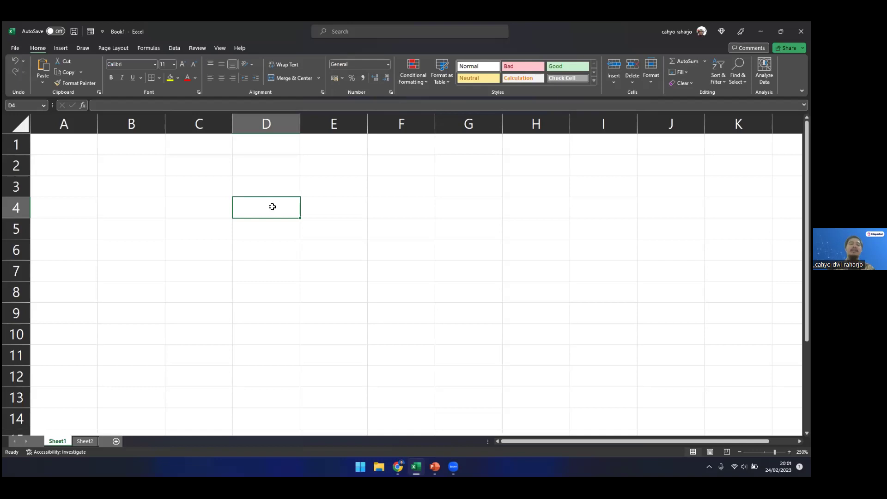
{"action": "left_click", "coordinate": [155, 169]}
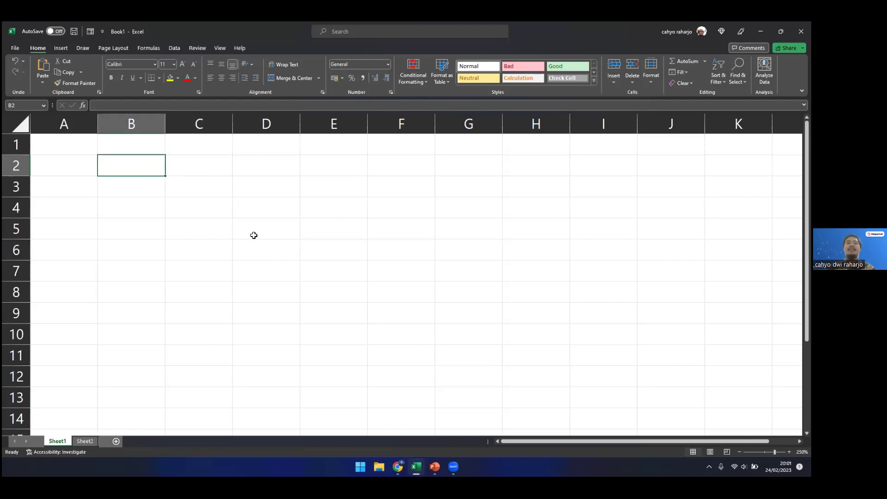
{"action": "left_click", "coordinate": [294, 190]}
{"action": "left_click", "coordinate": [152, 164]}
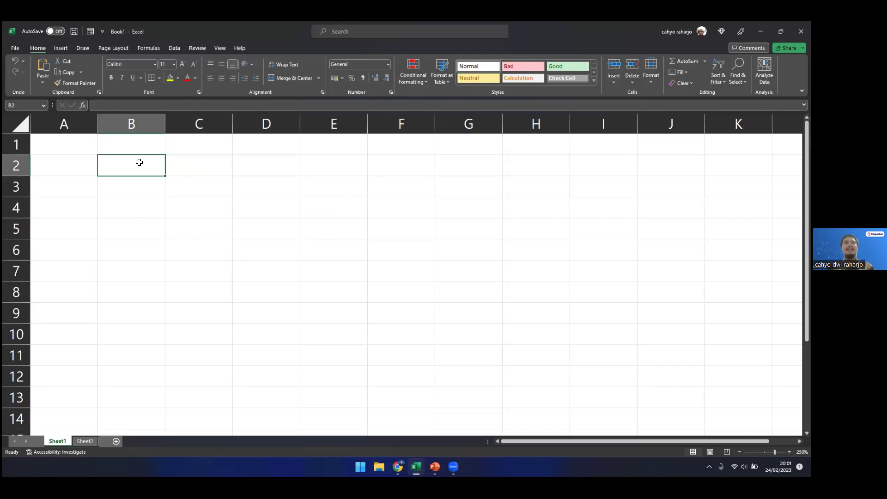
{"action": "left_click", "coordinate": [178, 164]}
Enter 1 in B2 and 2 in B3, and extend the number series down to 5 in B6
{"action": "left_click", "coordinate": [142, 164]}
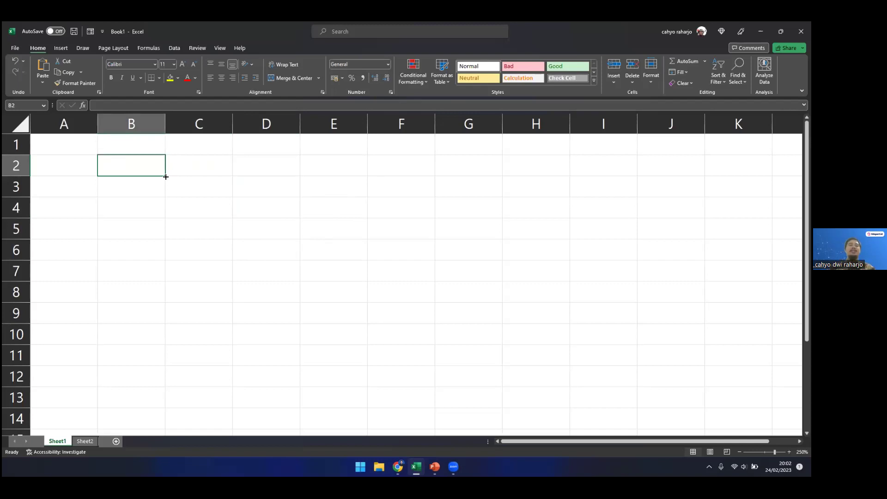
{"action": "type", "text": "1"}
{"action": "key", "text": "Return"}
{"action": "type", "text": "2"}
{"action": "key", "text": "Return"}
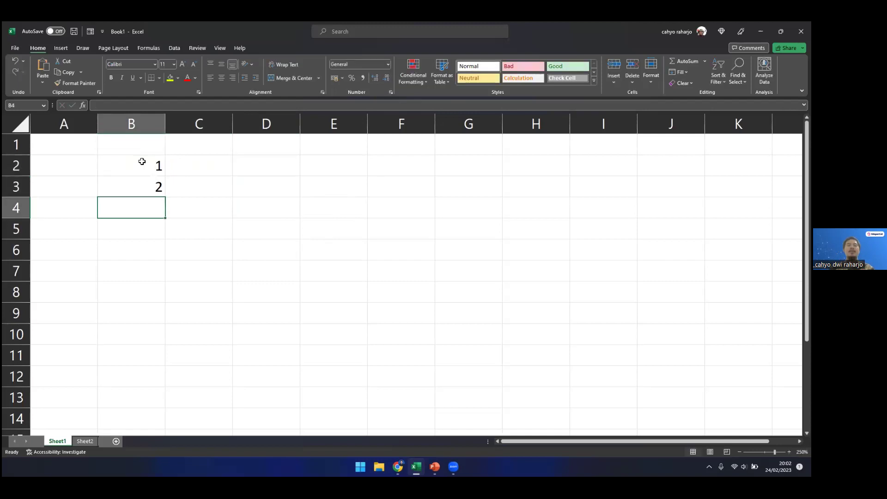
{"action": "left_click_drag", "start_coordinate": [146, 166], "coordinate": [160, 269]}
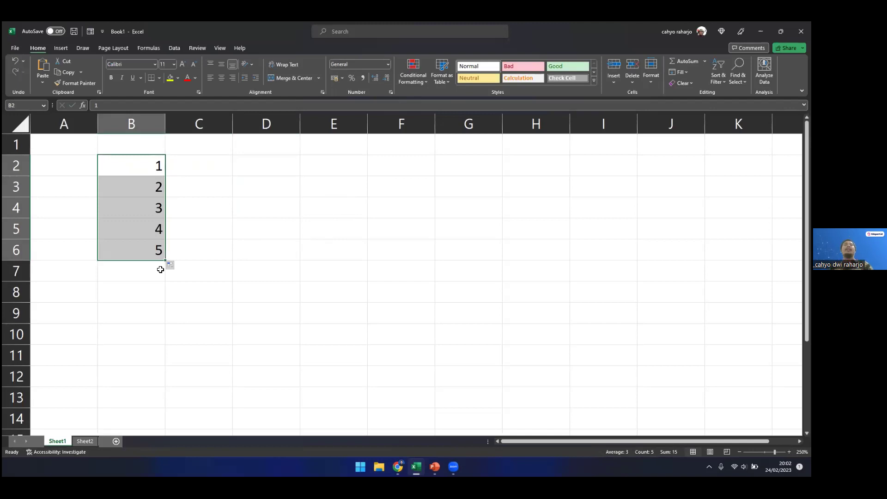
Enter the formula =B2*2 in C2 and fill it down to C6
{"action": "left_click", "coordinate": [202, 164]}
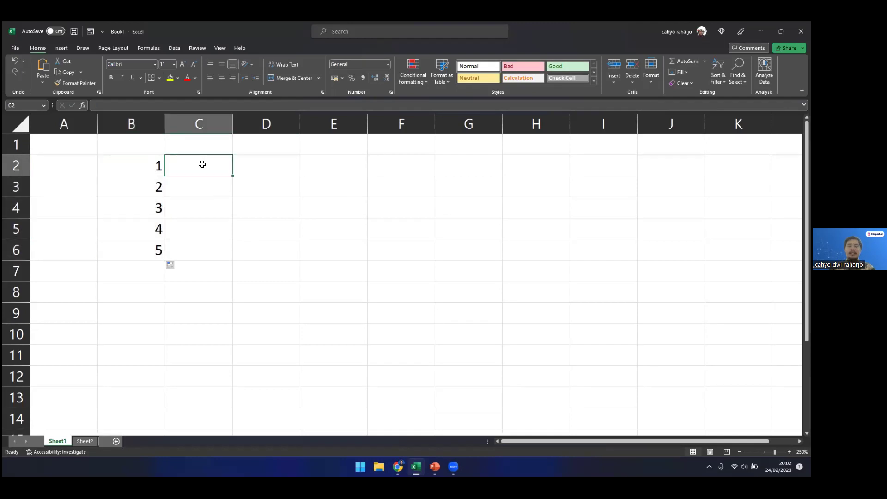
{"action": "type", "text": "="}
{"action": "key", "text": "Left"}
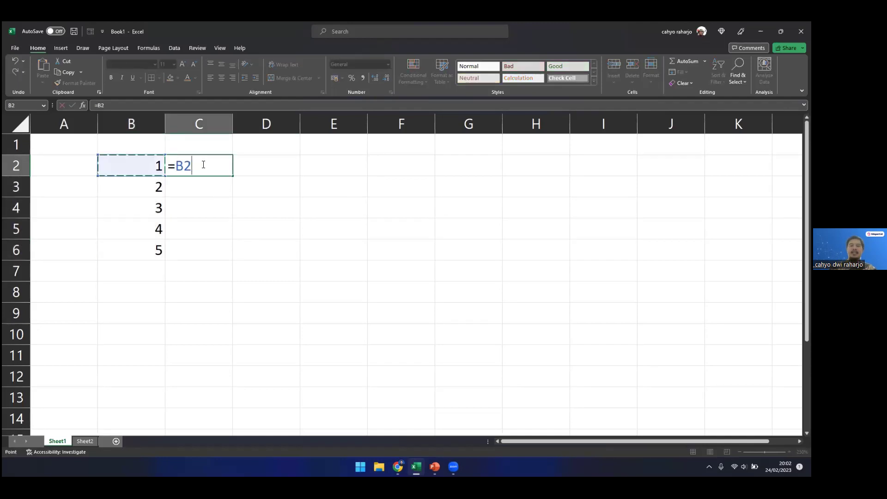
{"action": "type", "text": "*"}
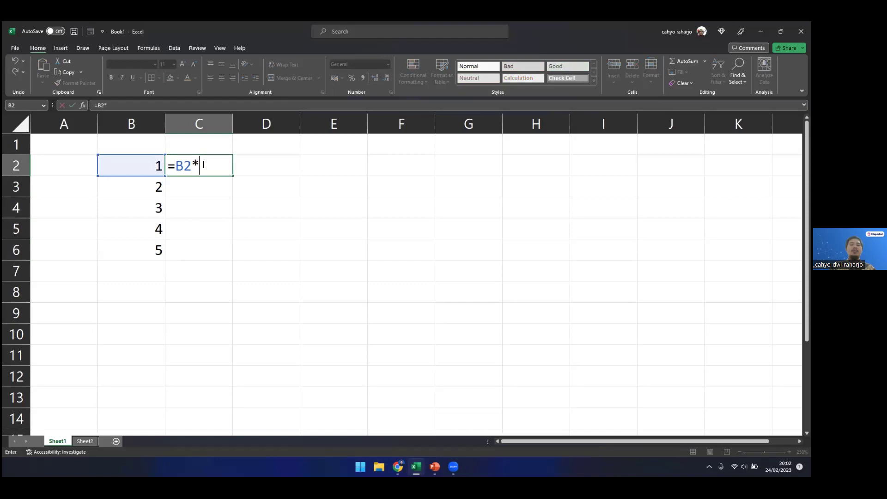
{"action": "type", "text": "2"}
{"action": "key", "text": "Return"}
{"action": "left_click", "coordinate": [224, 164]}
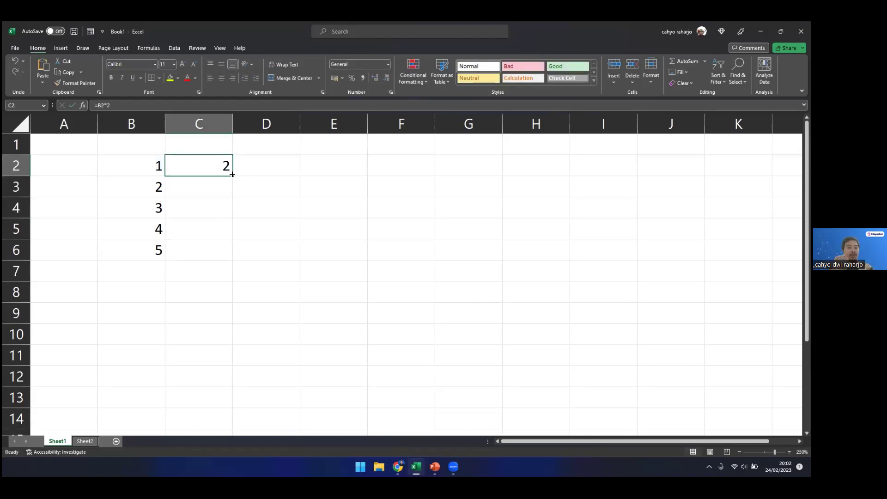
{"action": "double_click", "coordinate": [232, 174]}
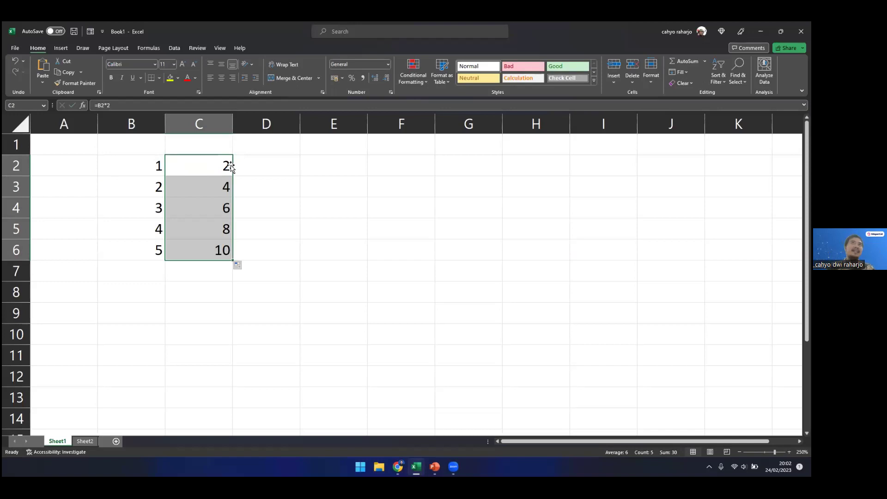
Move the doubled values from C2:C6 to E2:E6 and back to C2:C6
{"action": "left_click_drag", "start_coordinate": [231, 167], "coordinate": [306, 168]}
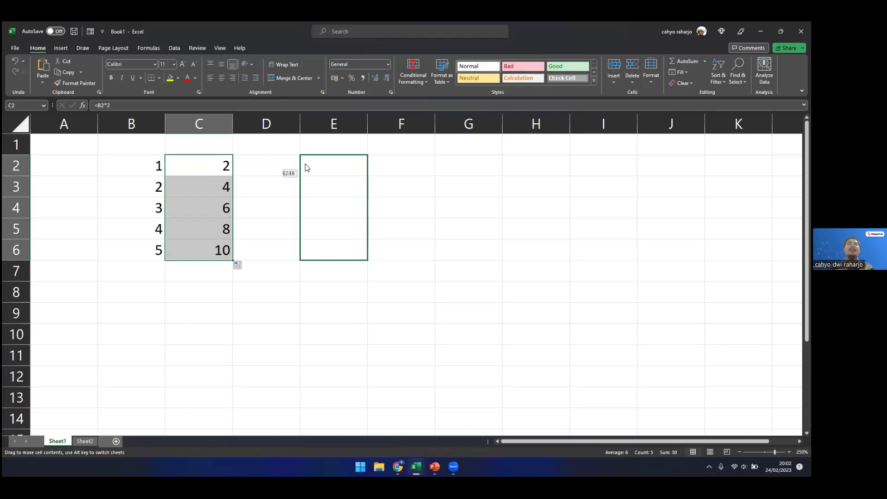
{"action": "left_click_drag", "start_coordinate": [307, 167], "coordinate": [305, 164]}
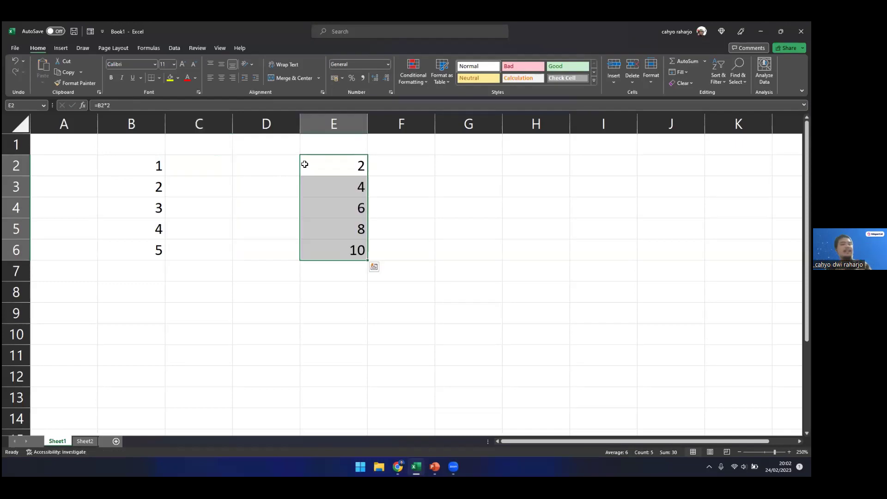
{"action": "left_click_drag", "start_coordinate": [301, 167], "coordinate": [223, 166]}
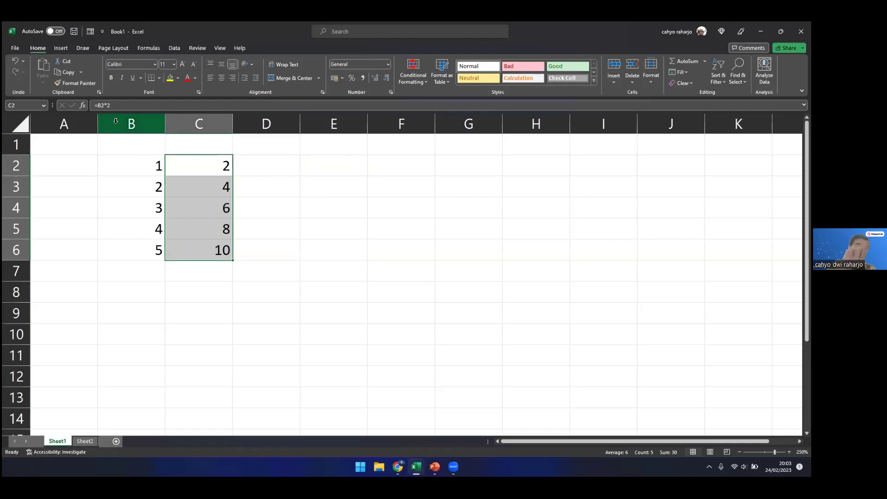
AutoFit the widths of columns B and C, and enter the headers id in B1 and jumlah in C1
{"action": "left_click_drag", "start_coordinate": [115, 121], "coordinate": [194, 117]}
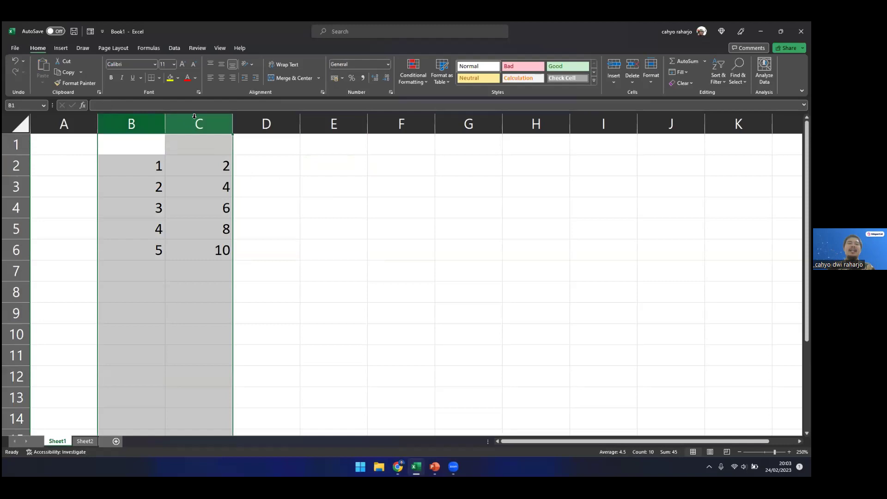
{"action": "double_click", "coordinate": [166, 124]}
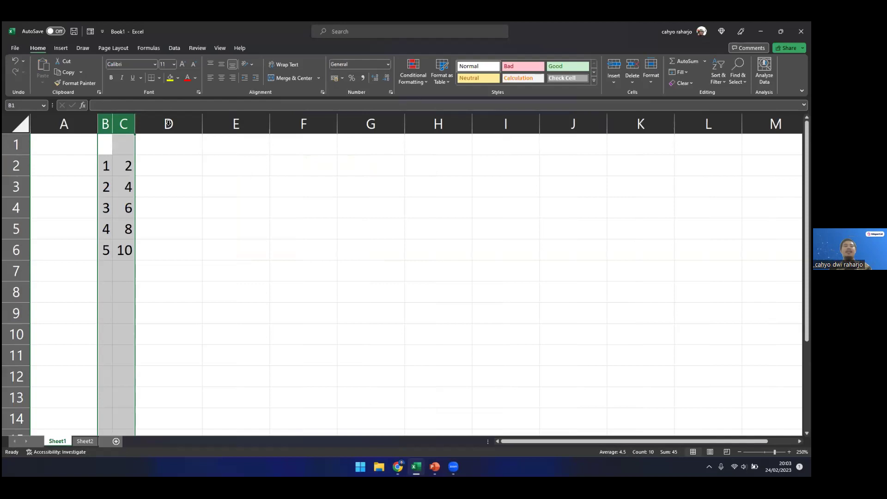
{"action": "left_click", "coordinate": [105, 149]}
{"action": "type", "text": "id"}
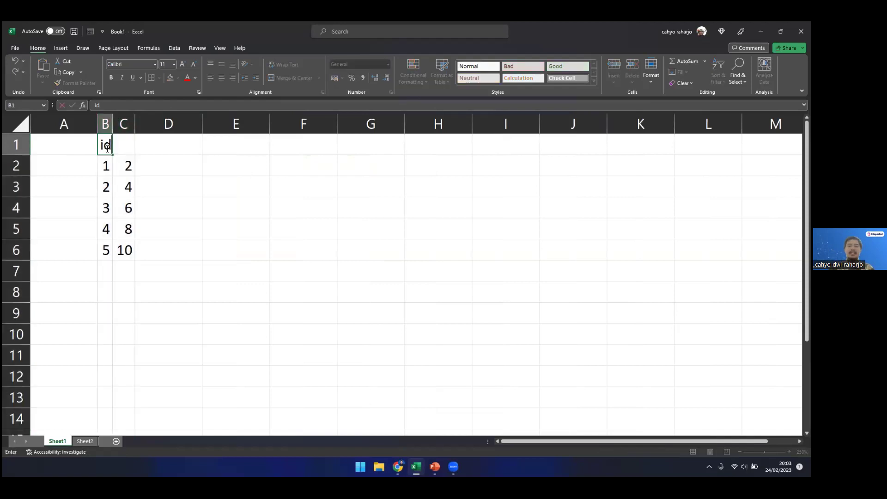
{"action": "key", "text": "Tab"}
{"action": "type", "text": "jumlah"}
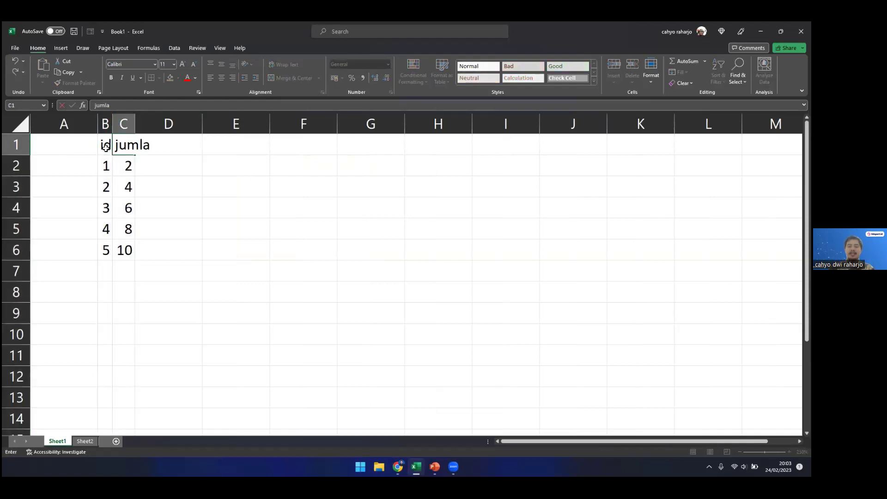
{"action": "key", "text": "Return"}
AutoFit columns B and C to their headers, and widen both columns together to 15.86
{"action": "left_click_drag", "start_coordinate": [106, 127], "coordinate": [117, 127]}
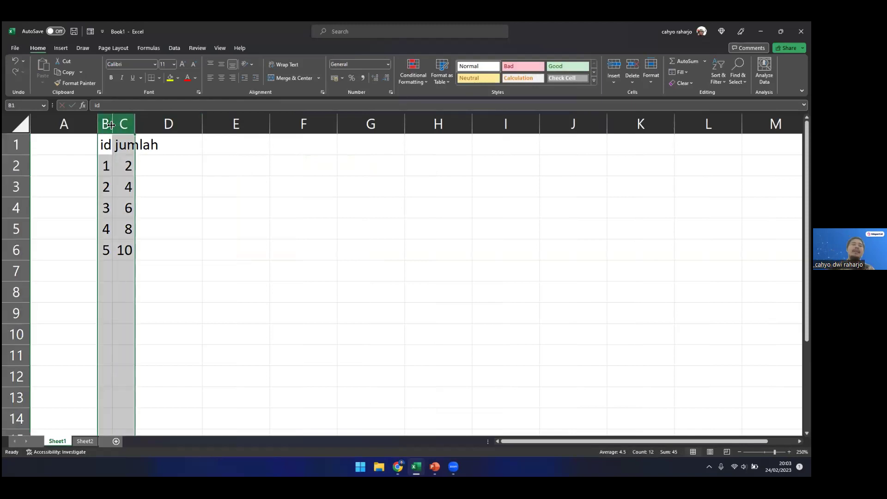
{"action": "double_click", "coordinate": [111, 125]}
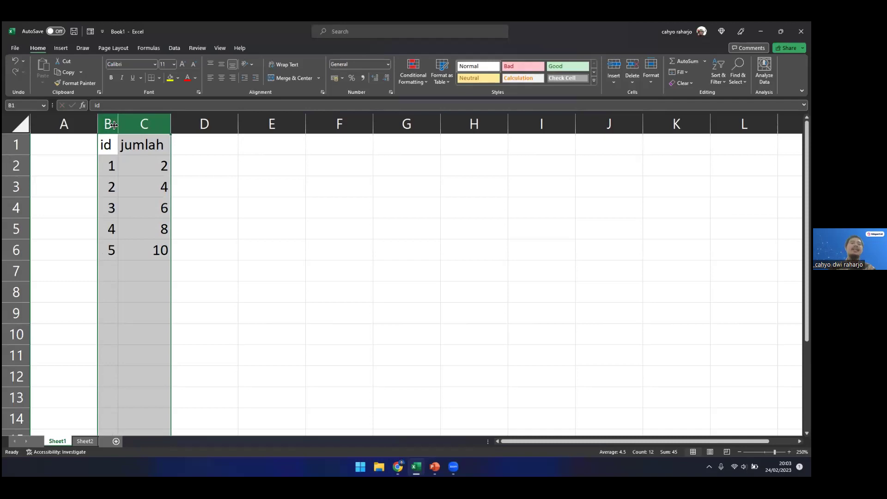
{"action": "left_click_drag", "start_coordinate": [119, 124], "coordinate": [217, 124]}
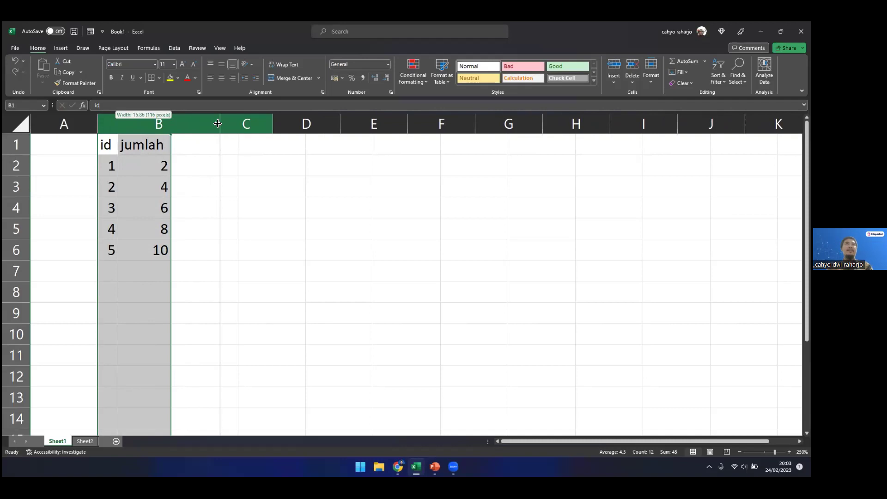
{"action": "left_click_drag", "start_coordinate": [218, 123], "coordinate": [217, 123]}
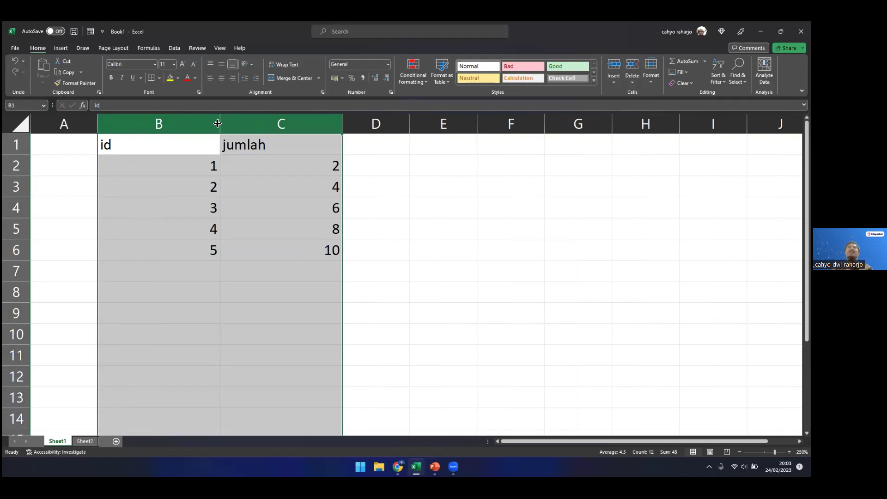
Clear the id and jumlah table in B1:C6
{"action": "left_click", "coordinate": [410, 242]}
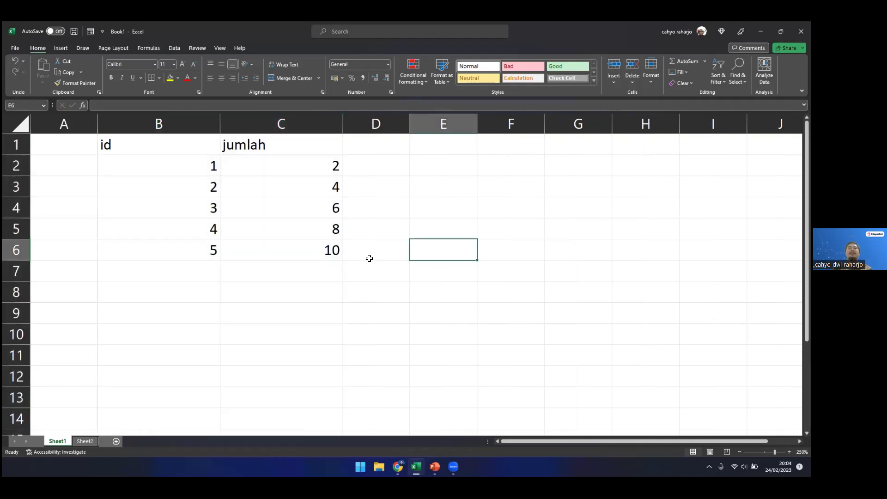
{"action": "left_click_drag", "start_coordinate": [169, 145], "coordinate": [321, 257]}
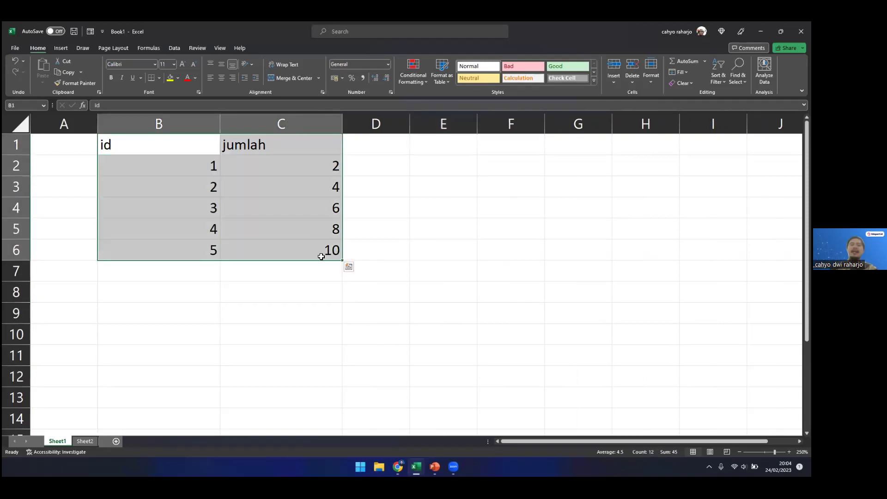
{"action": "key", "text": "Delete"}
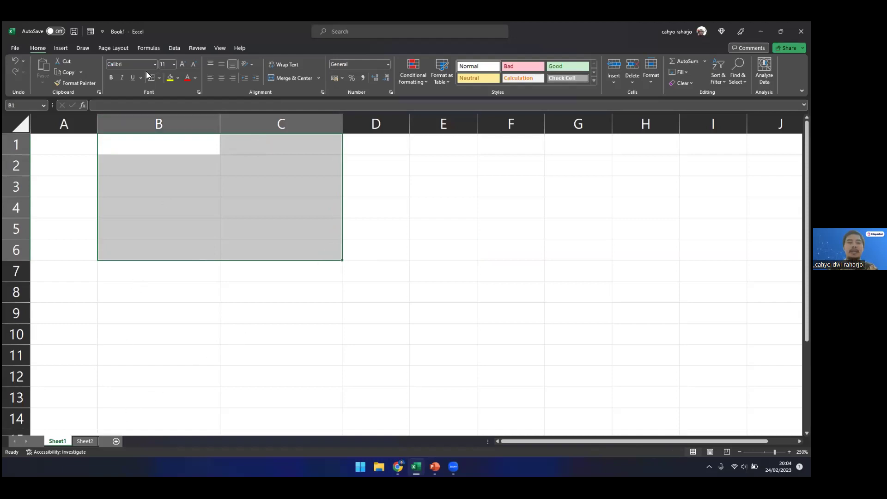
Bring up the formula commands and switch to the sales data on Sheet2
{"action": "left_click", "coordinate": [149, 48]}
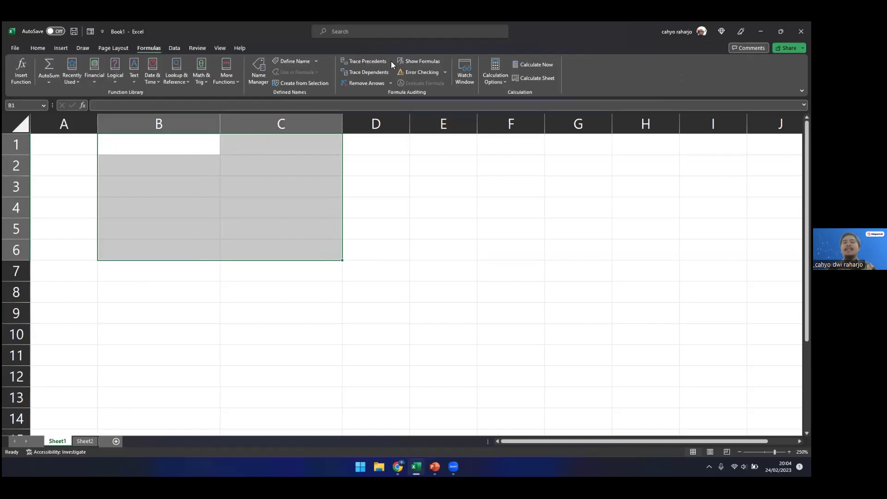
{"action": "left_click", "coordinate": [84, 442]}
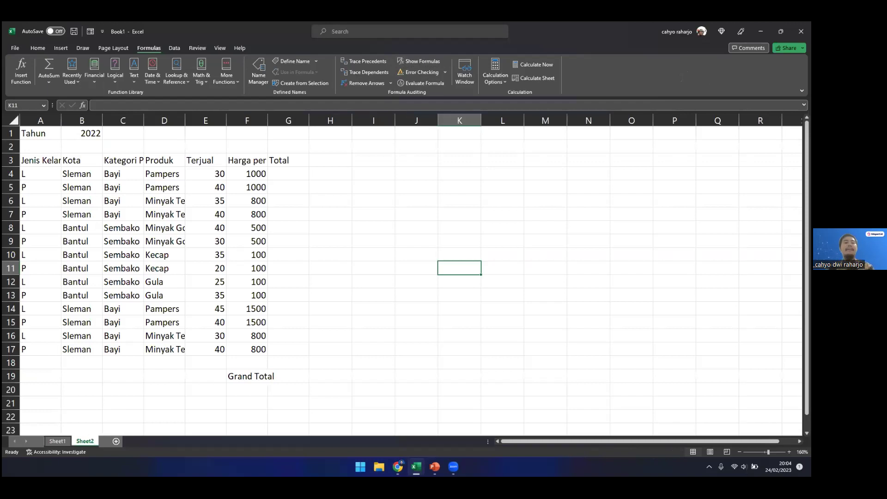
AutoFit the widths of columns A through G in the sales table
{"action": "left_click", "coordinate": [294, 162]}
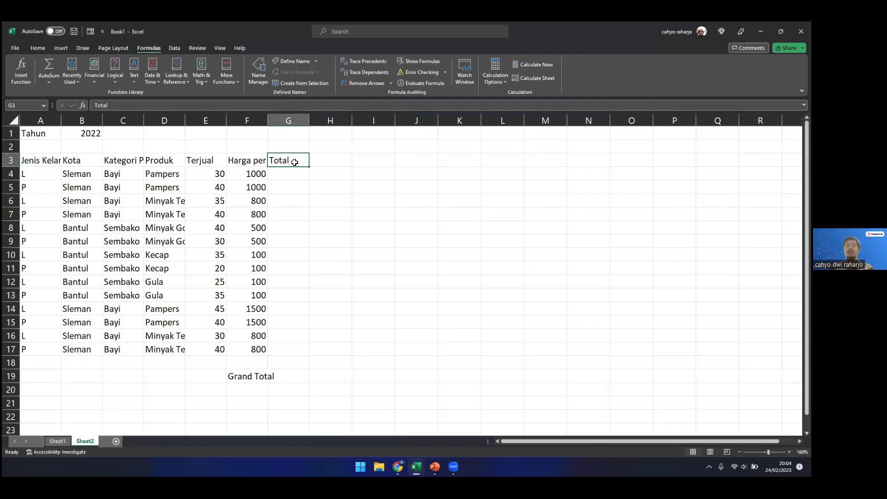
{"action": "left_click_drag", "start_coordinate": [46, 120], "coordinate": [281, 118]}
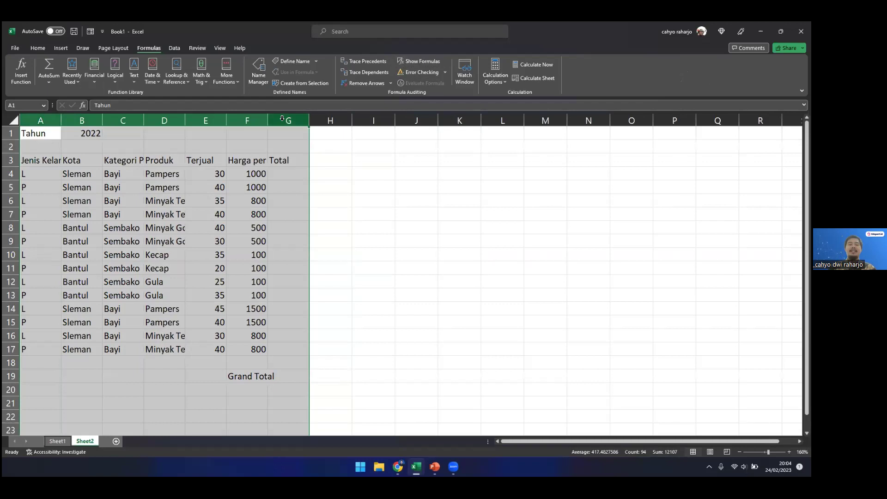
{"action": "double_click", "coordinate": [268, 120]}
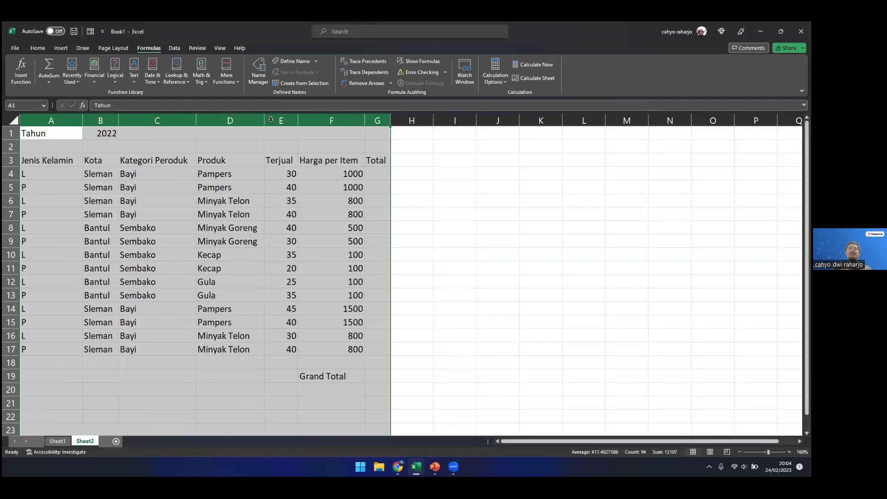
{"action": "left_click", "coordinate": [461, 224]}
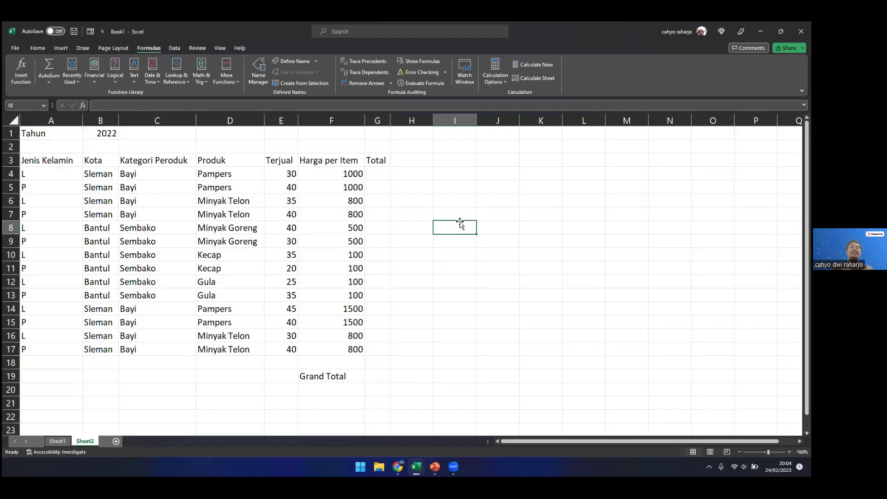
Calculate the first row's Total in G4 as =E4*F4 and fill the formula down to G17
{"action": "left_click", "coordinate": [383, 172]}
{"action": "type", "text": "="}
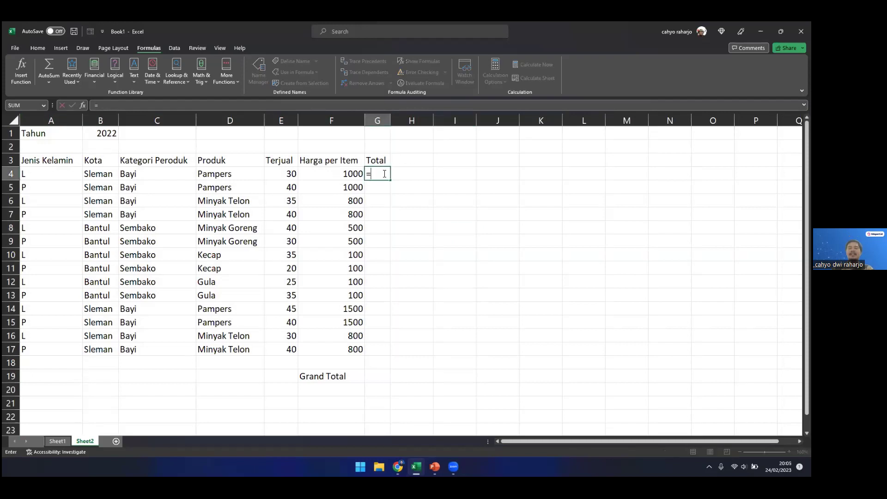
{"action": "key", "text": "Left"}
{"action": "key", "text": "Left"}
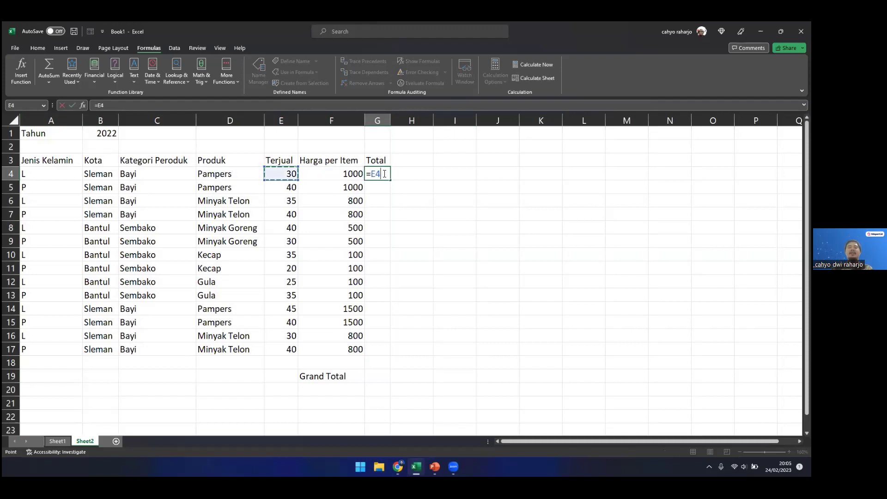
{"action": "type", "text": "*"}
{"action": "key", "text": "Left"}
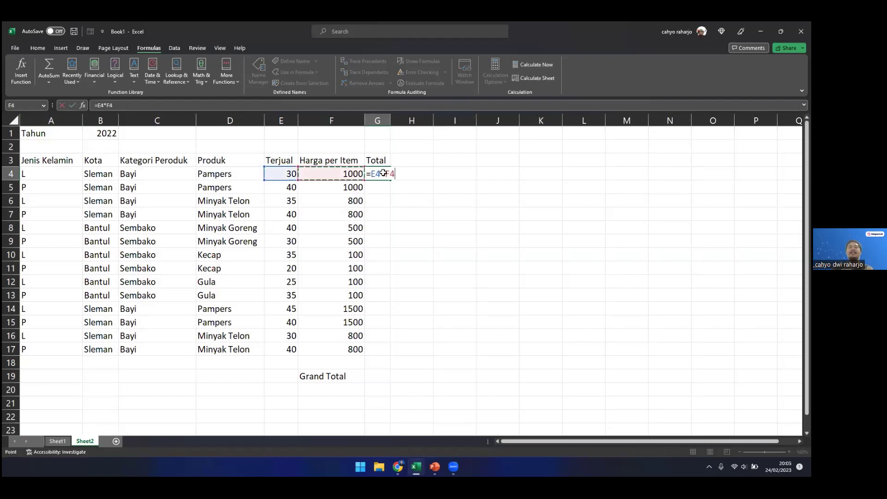
{"action": "key", "text": "Return"}
{"action": "left_click", "coordinate": [390, 173]}
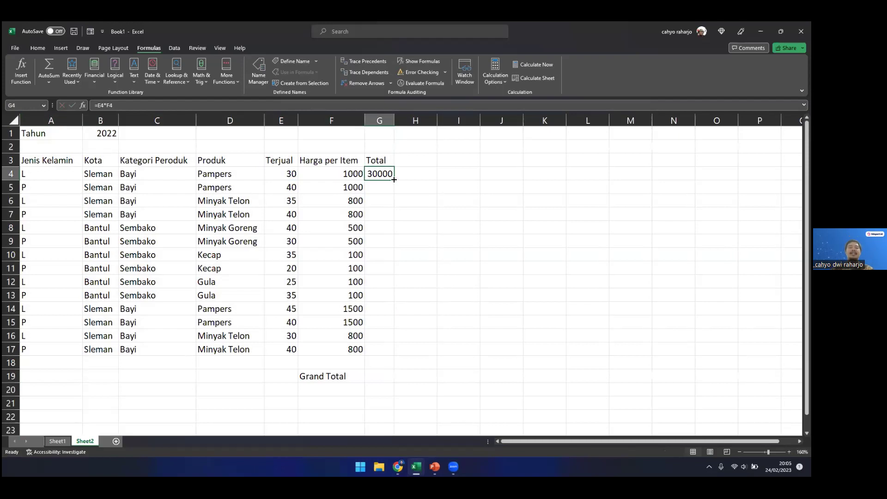
{"action": "double_click", "coordinate": [394, 179]}
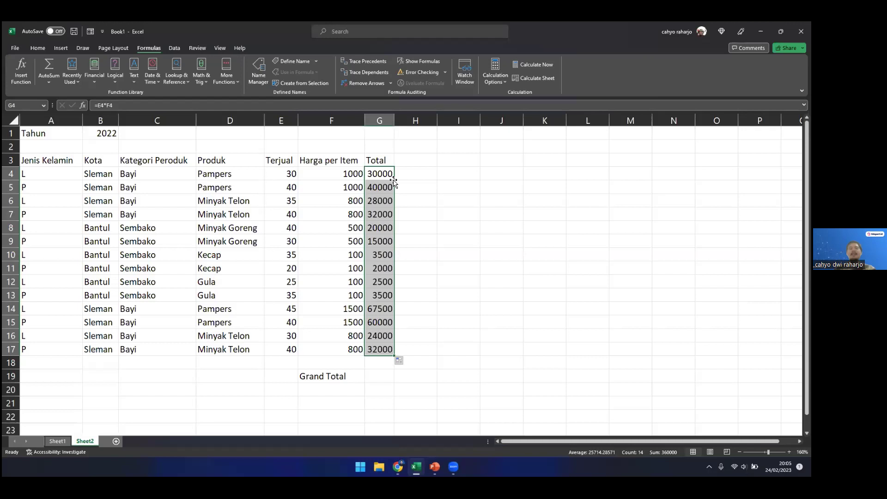
Calculate the Grand Total in G19 with the formula =SUM(G4:G17)
{"action": "left_click", "coordinate": [378, 376]}
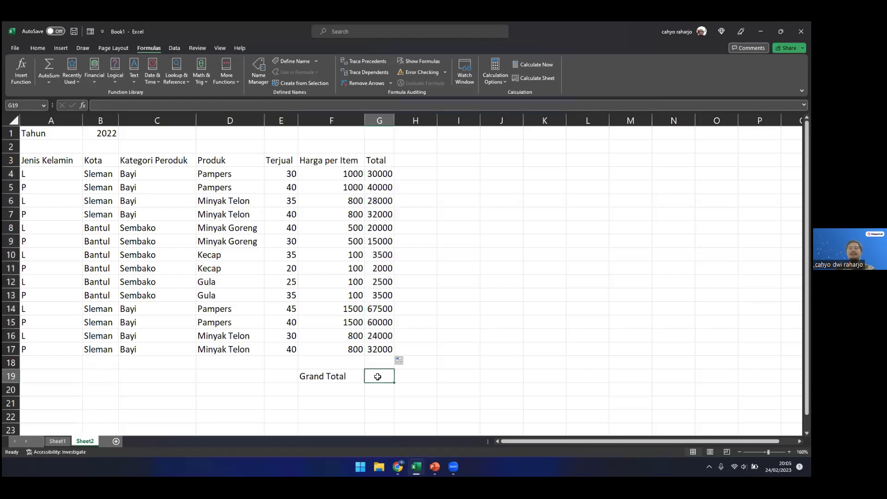
{"action": "type", "text": "=sum"}
{"action": "key", "text": "Tab"}
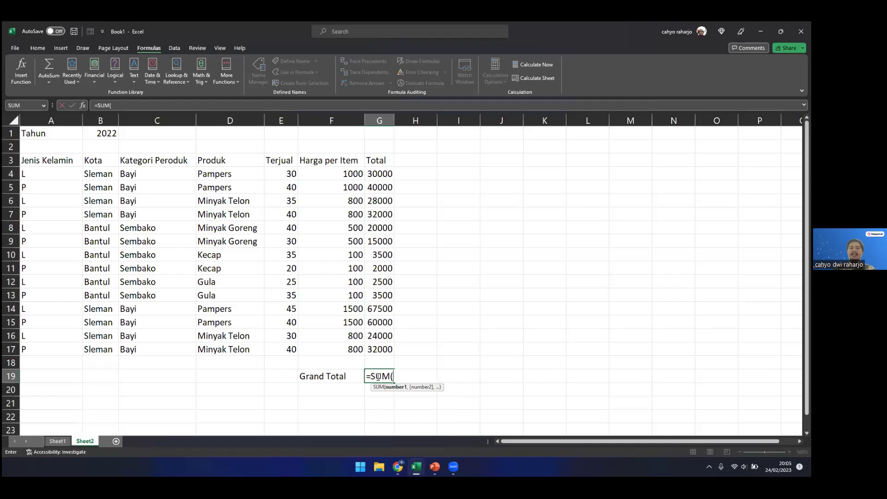
{"action": "key", "text": "Up"}
{"action": "key", "text": "Up"}
{"action": "key", "text": "shift+Up"}
{"action": "key", "text": "shift+Up"}
{"action": "key", "text": "shift+Up"}
{"action": "key", "text": "shift+Up"}
{"action": "key", "text": "shift+Up"}
{"action": "key", "text": "shift+Up"}
{"action": "key", "text": "shift+Up"}
{"action": "key", "text": "shift+Up"}
{"action": "key", "text": "shift+Up"}
{"action": "key", "text": "shift+Up"}
{"action": "key", "text": "shift+Up"}
{"action": "key", "text": "shift+Up"}
{"action": "key", "text": "shift+Up"}
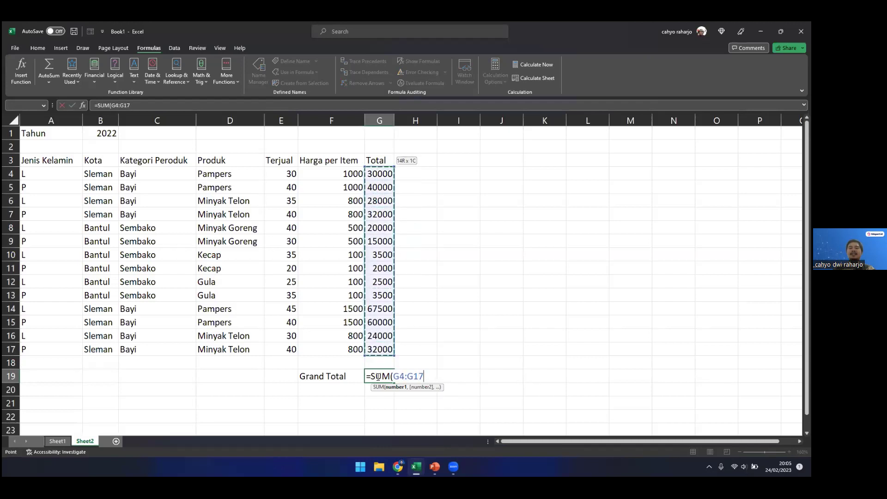
{"action": "key", "text": "Return"}
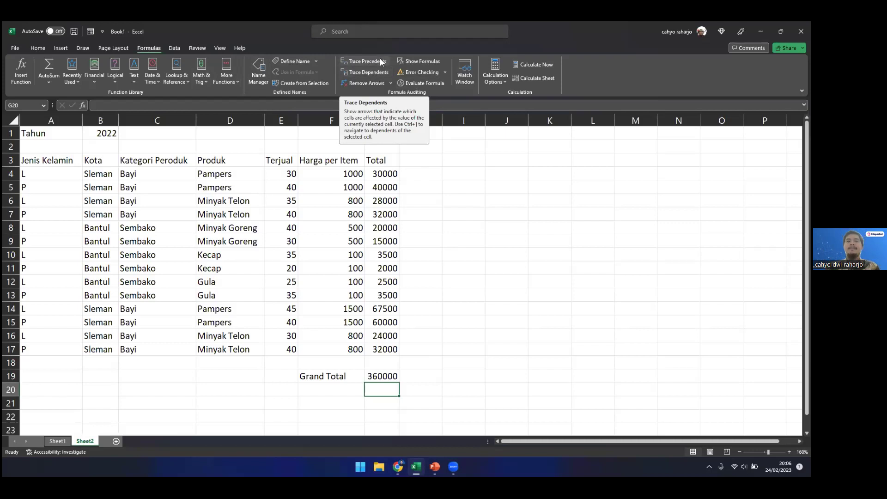
Trace the precedents of the Total in G4 and inspect the cells its formula references
{"action": "left_click", "coordinate": [386, 172]}
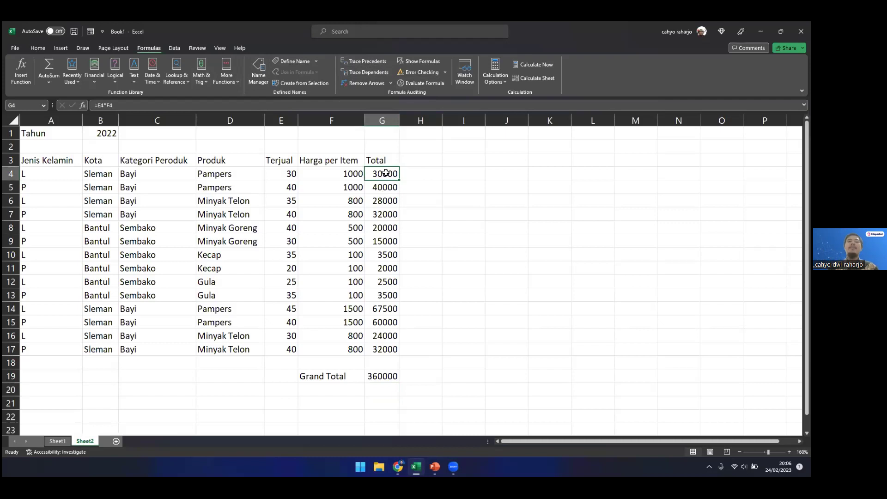
{"action": "left_click", "coordinate": [367, 62]}
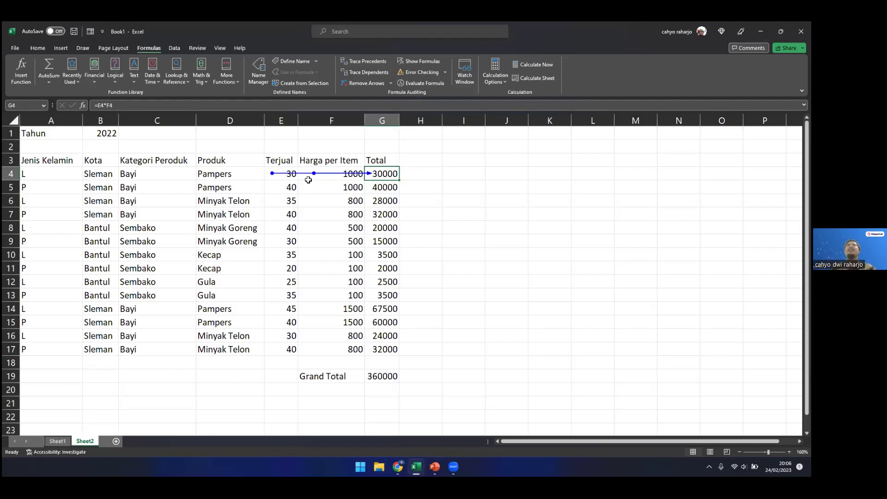
{"action": "double_click", "coordinate": [386, 176]}
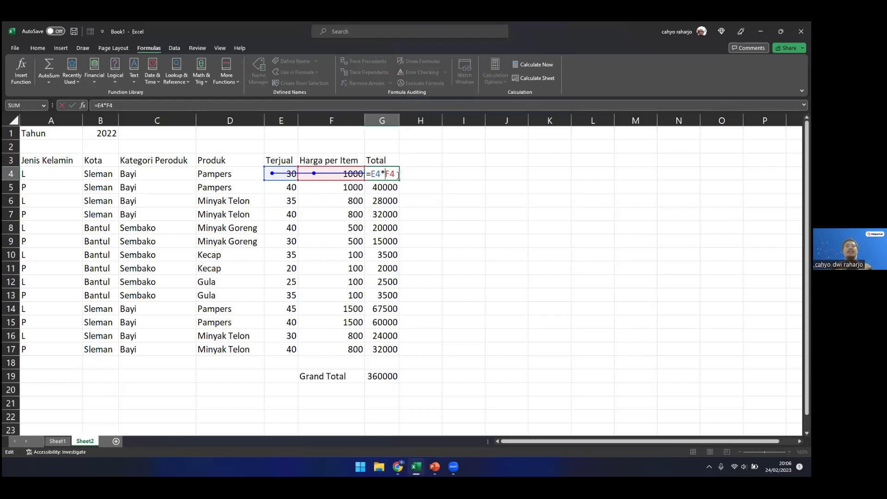
{"action": "key", "text": "Escape"}
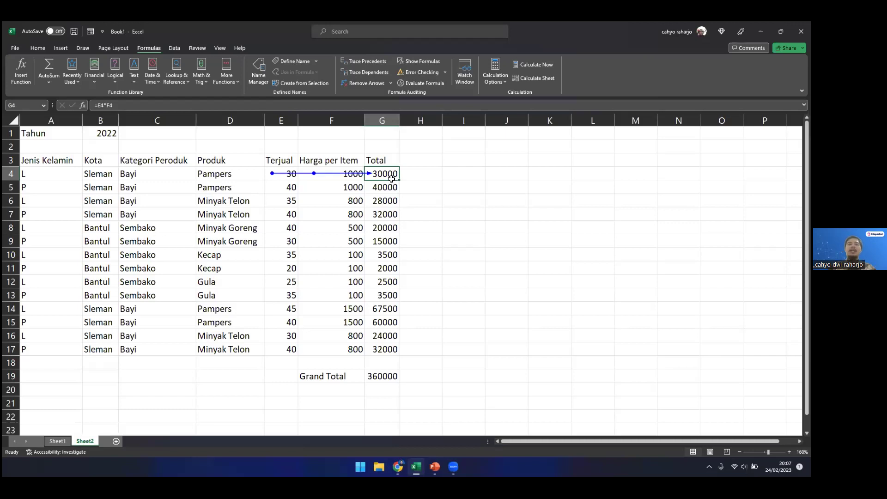
Trace the dependents of the Terjual value in E17, and remove all tracer arrows from the sheet
{"action": "left_click", "coordinate": [290, 227]}
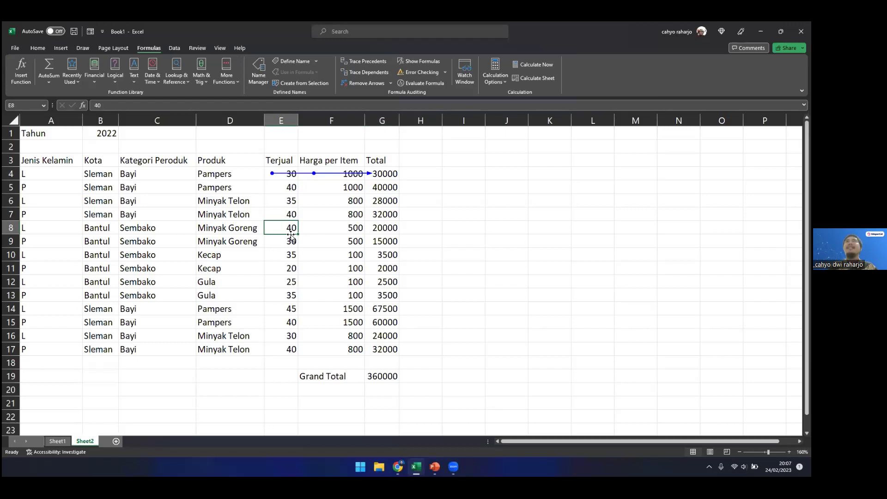
{"action": "left_click", "coordinate": [291, 189]}
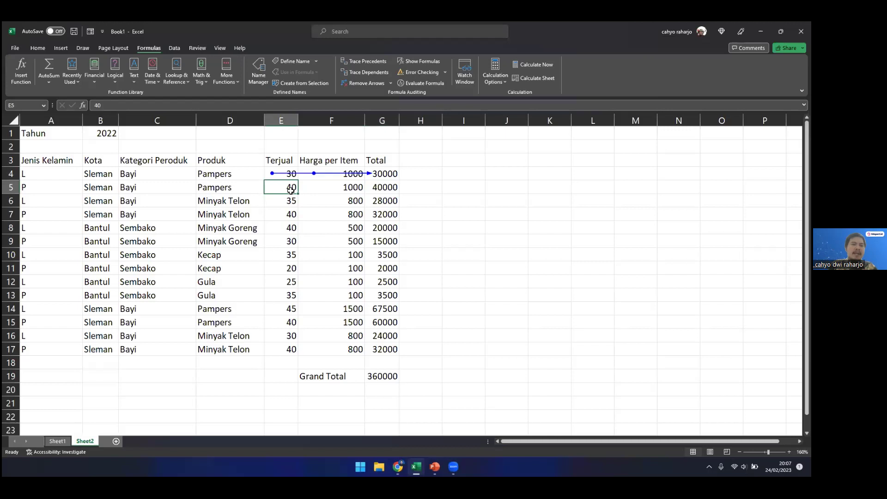
{"action": "left_click", "coordinate": [290, 350]}
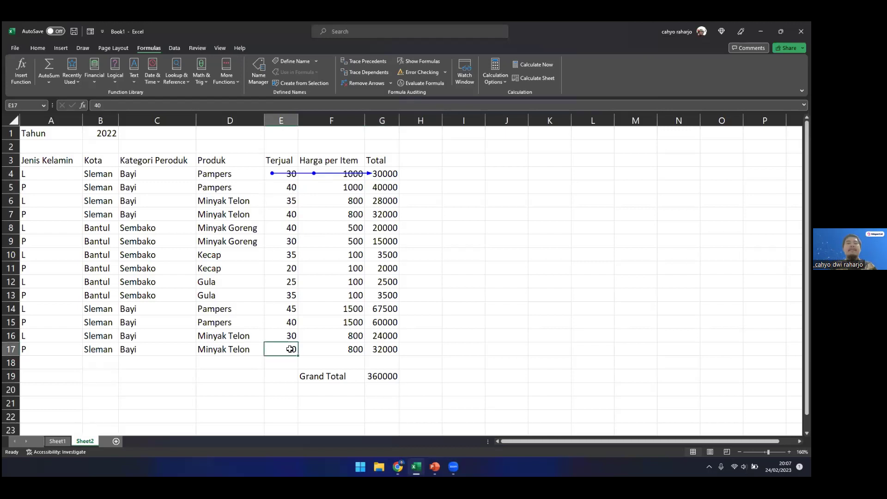
{"action": "left_click", "coordinate": [371, 73]}
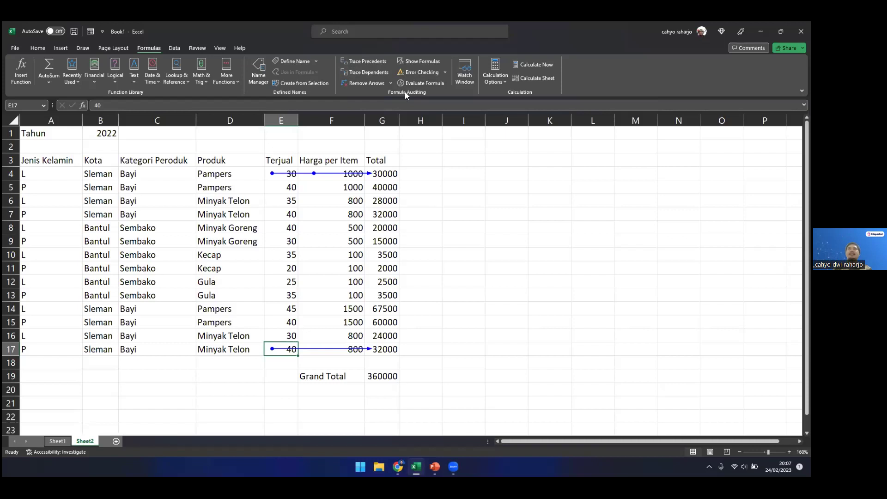
{"action": "left_click", "coordinate": [289, 273]}
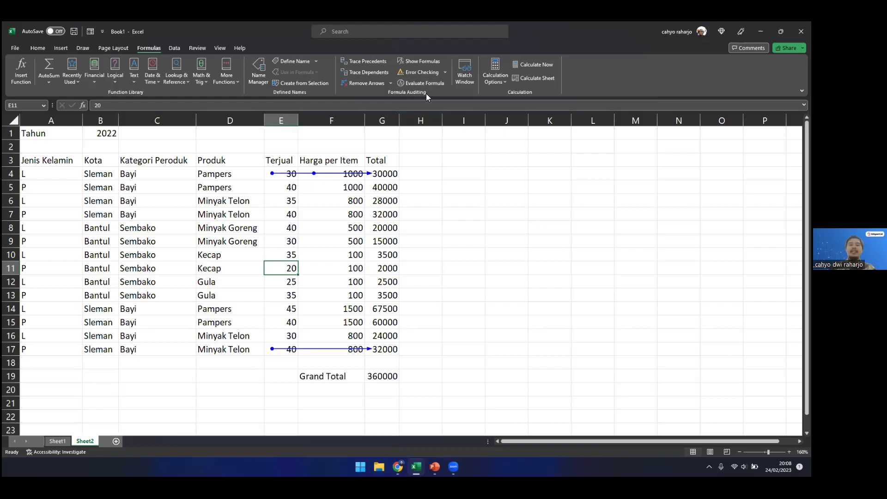
{"action": "left_click", "coordinate": [374, 84]}
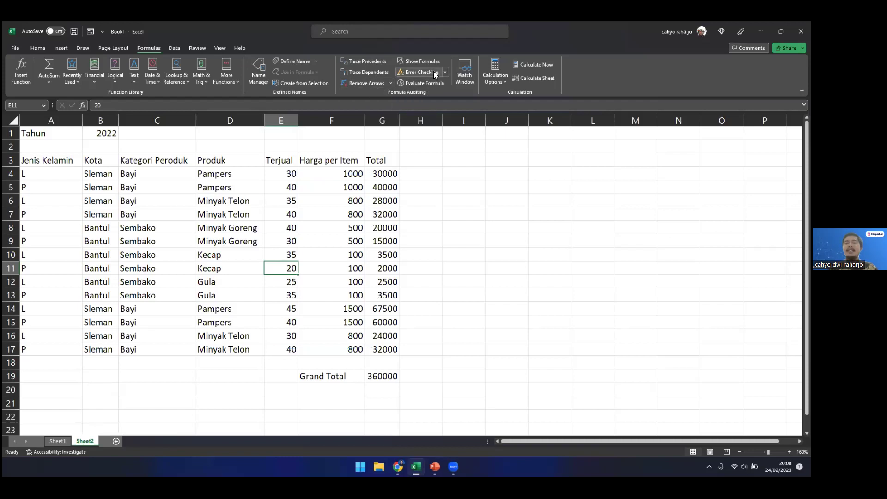
Build a divide-by-zero example with 5 in J5, 0 in K5 and the formula =J5/K5 in L5
{"action": "left_click", "coordinate": [499, 208]}
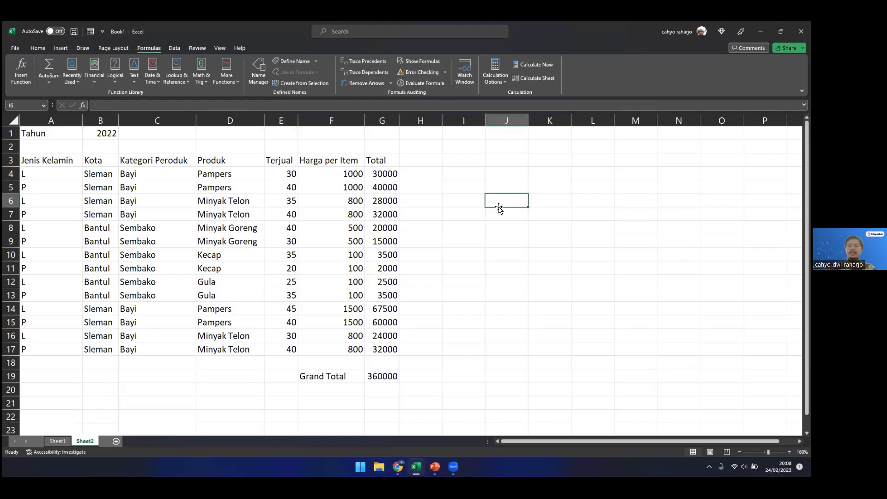
{"action": "key", "text": "Up"}
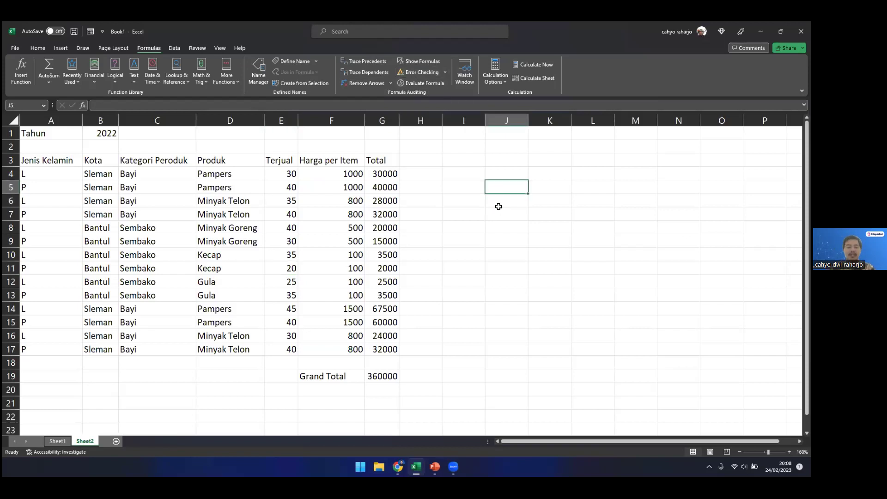
{"action": "type", "text": "5"}
{"action": "key", "text": "Tab"}
{"action": "type", "text": "6"}
{"action": "key", "text": "Tab"}
{"action": "key", "text": "Left"}
{"action": "type", "text": "0"}
{"action": "key", "text": "Tab"}
{"action": "type", "text": "="}
{"action": "key", "text": "Left"}
{"action": "key", "text": "Left"}
{"action": "type", "text": "/"}
{"action": "key", "text": "Left"}
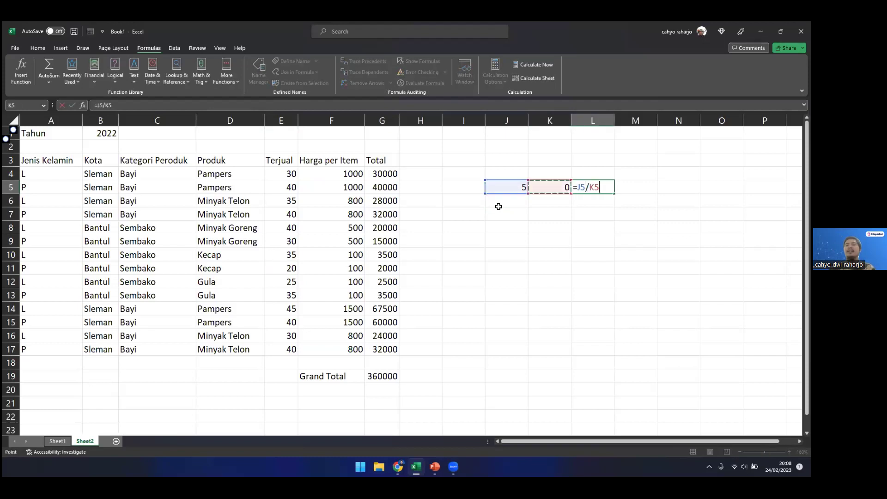
{"action": "key", "text": "Return"}
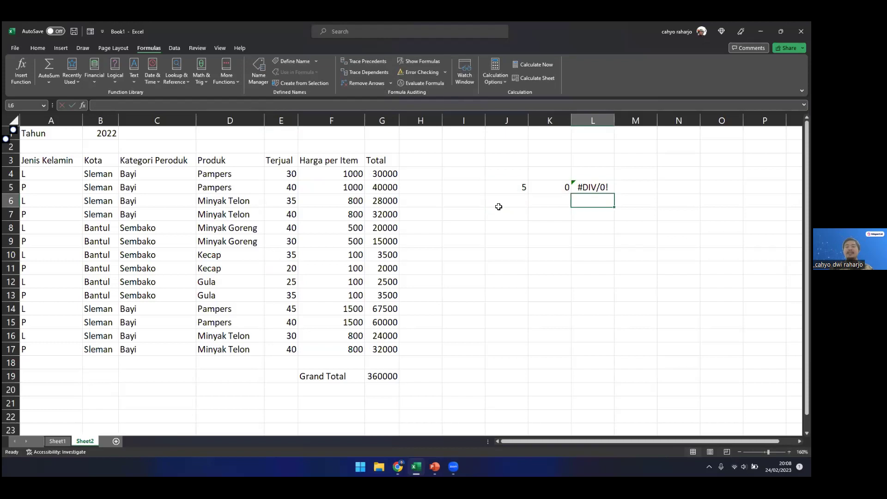
{"action": "key", "text": "Left"}
{"action": "key", "text": "Down"}
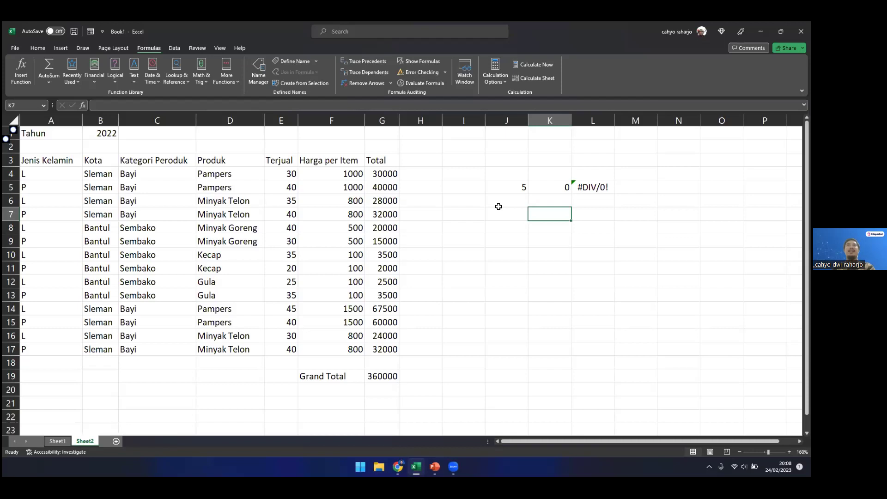
Run Error Checking on the L5 formula, and run it again from an empty cell to locate the error
{"action": "left_click", "coordinate": [604, 187]}
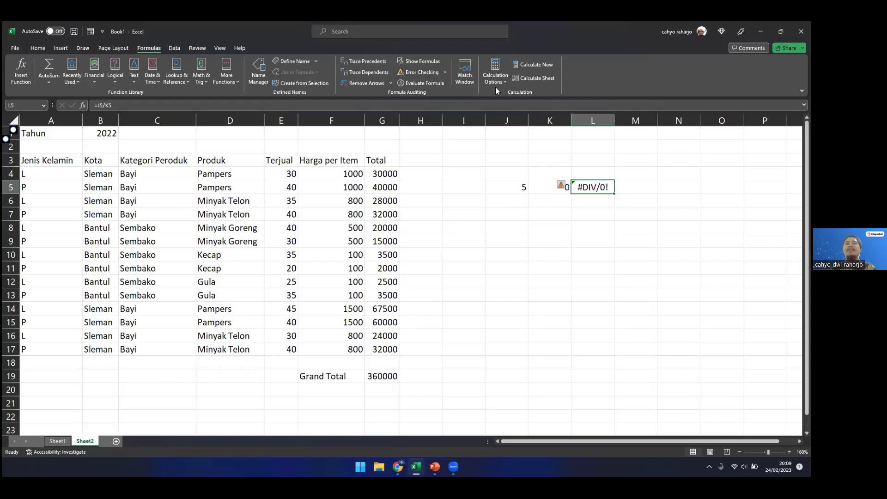
{"action": "left_click", "coordinate": [419, 72]}
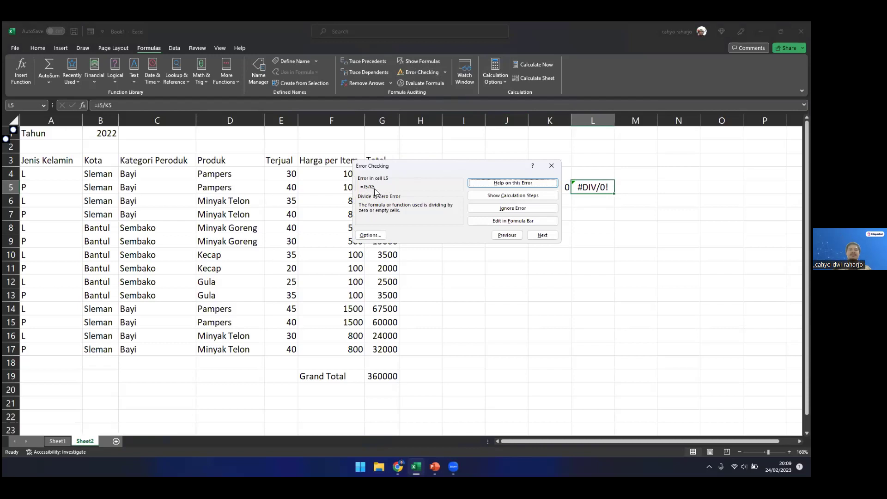
{"action": "left_click", "coordinate": [556, 167]}
{"action": "left_click", "coordinate": [508, 240]}
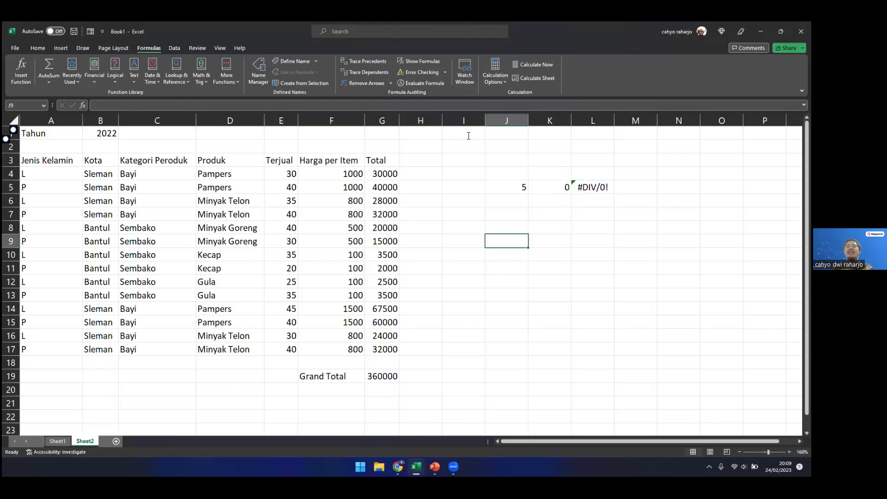
{"action": "left_click", "coordinate": [421, 72]}
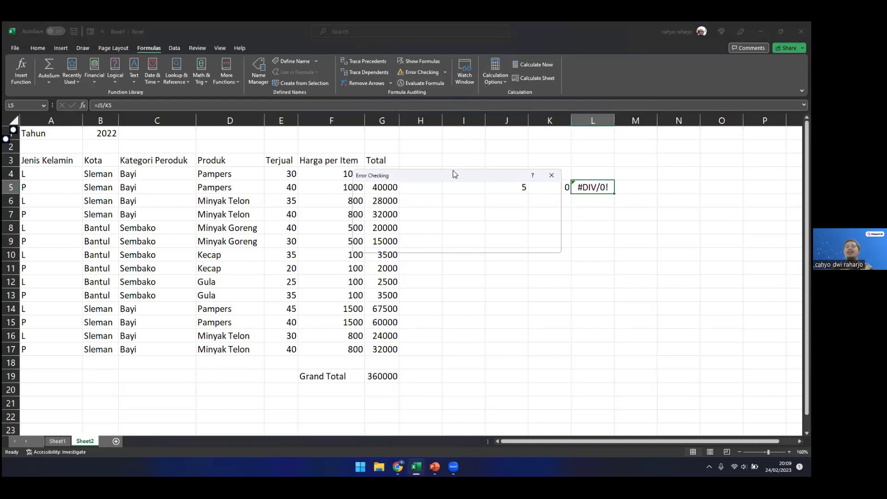
{"action": "left_click", "coordinate": [552, 175]}
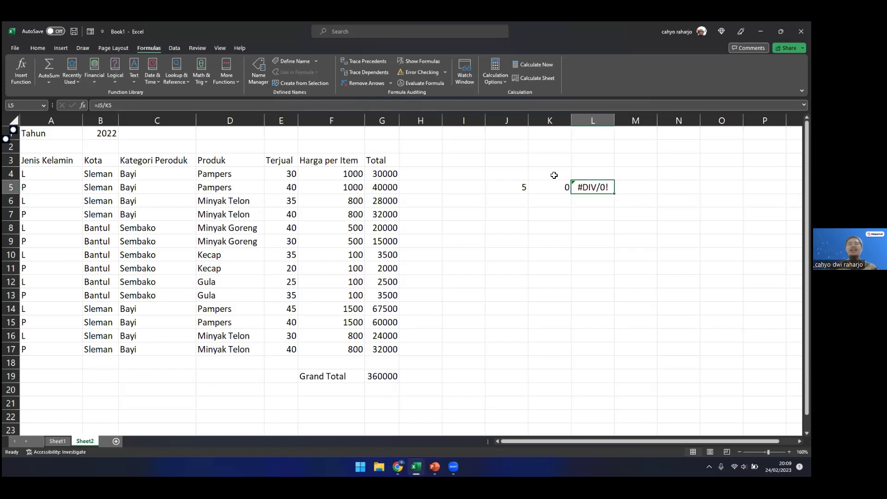
Clear the division example in J4:M7, and move the Grand Total label and its sum to F21:G21
{"action": "left_click", "coordinate": [526, 175]}
{"action": "left_click_drag", "start_coordinate": [525, 175], "coordinate": [641, 221]}
{"action": "key", "text": "Delete"}
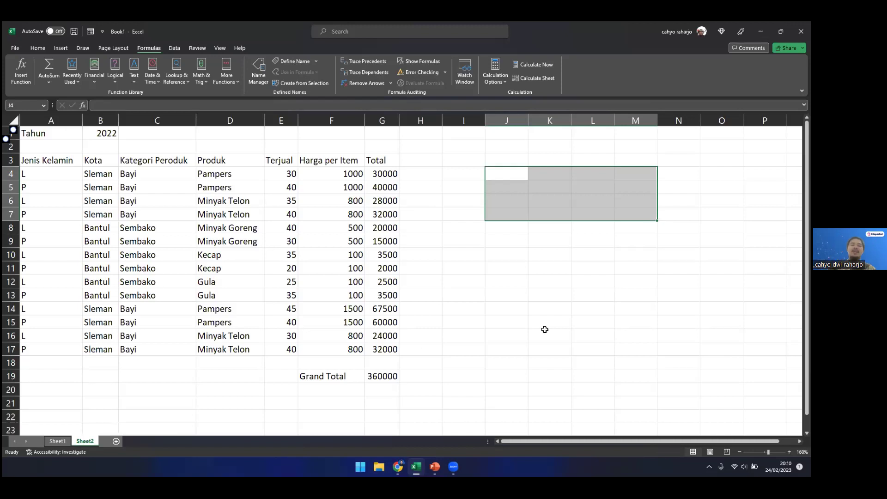
{"action": "left_click_drag", "start_coordinate": [346, 376], "coordinate": [390, 401]}
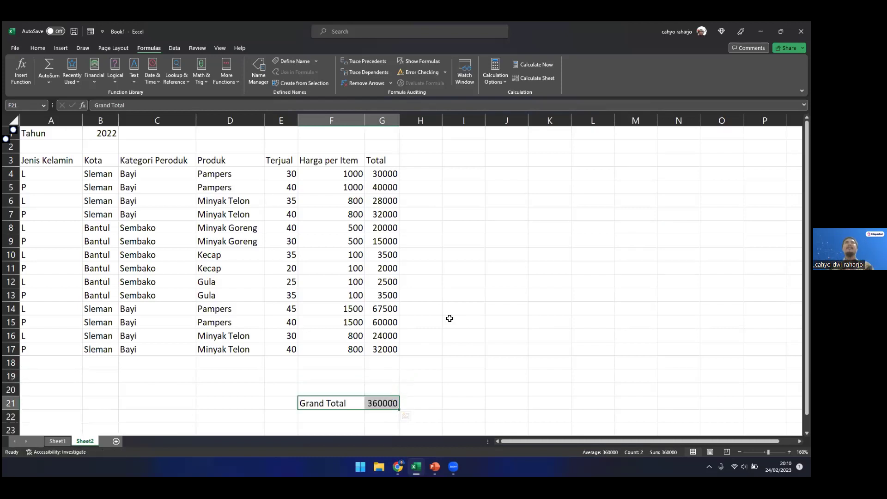
Try converting the sales data in A3:G17 into a table with headers, and undo the conversion
{"action": "left_click", "coordinate": [185, 262]}
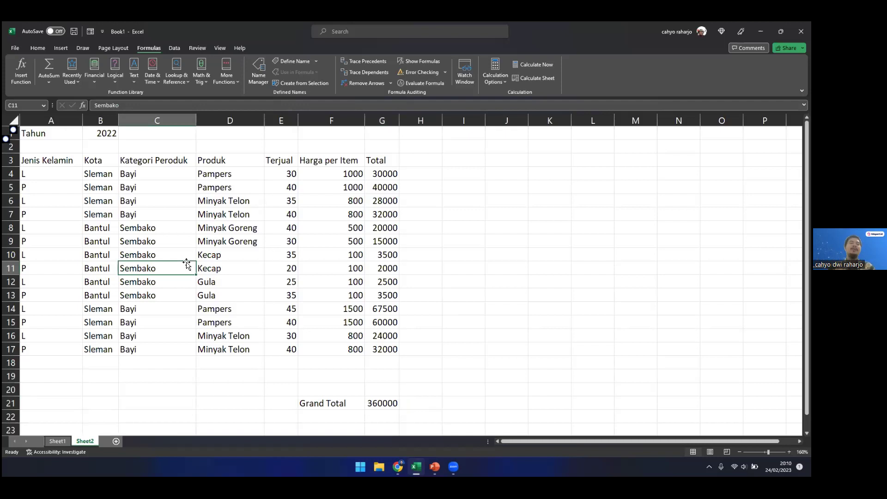
{"action": "left_click", "coordinate": [66, 48]}
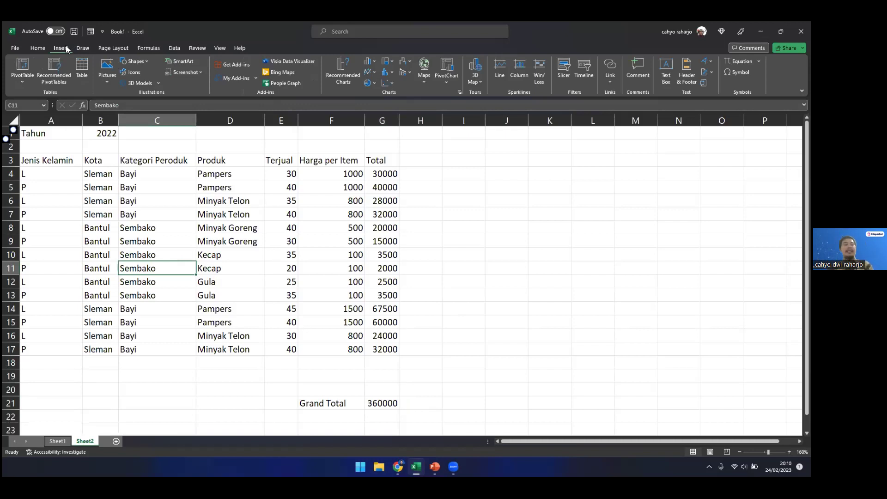
{"action": "left_click", "coordinate": [85, 70]}
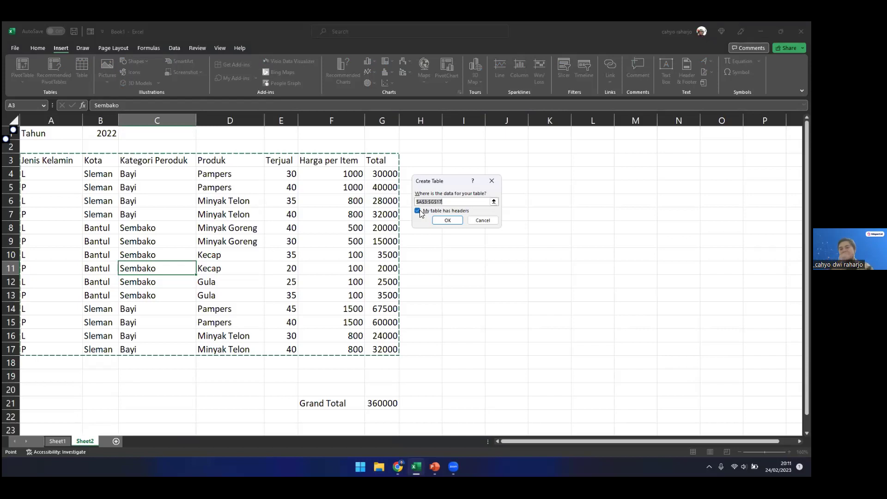
{"action": "left_click", "coordinate": [446, 221]}
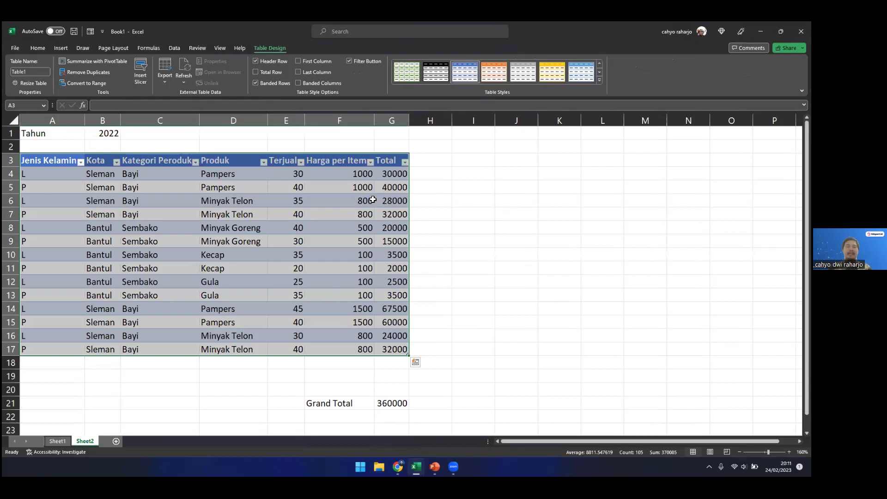
{"action": "key", "text": "ctrl+z"}
Enter the headings Kota in K3 and Jenis Kelamin in L3 for a second small data block
{"action": "key", "text": "Right"}
{"action": "key", "text": "Right"}
{"action": "key", "text": "Right"}
{"action": "key", "text": "Up"}
{"action": "key", "text": "Up"}
{"action": "key", "text": "Right"}
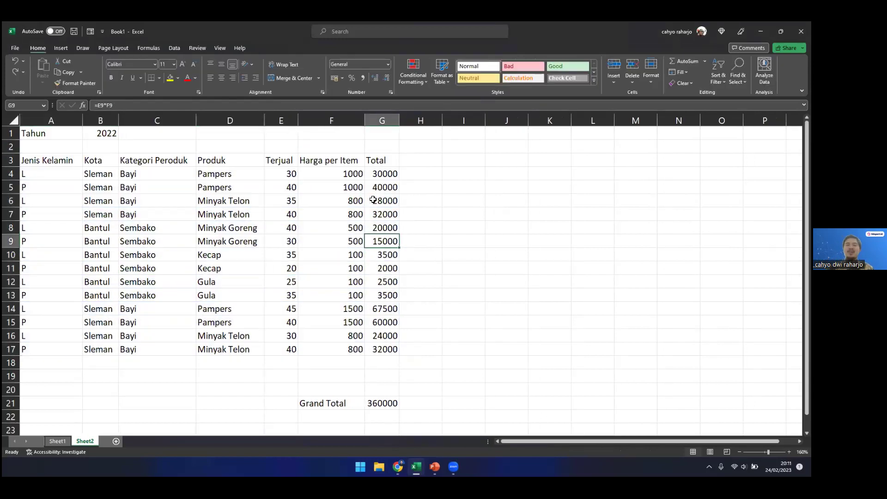
{"action": "key", "text": "Right"}
{"action": "key", "text": "Right"}
{"action": "key", "text": "Up"}
{"action": "key", "text": "Up"}
{"action": "key", "text": "Right"}
{"action": "key", "text": "Up"}
{"action": "key", "text": "Up"}
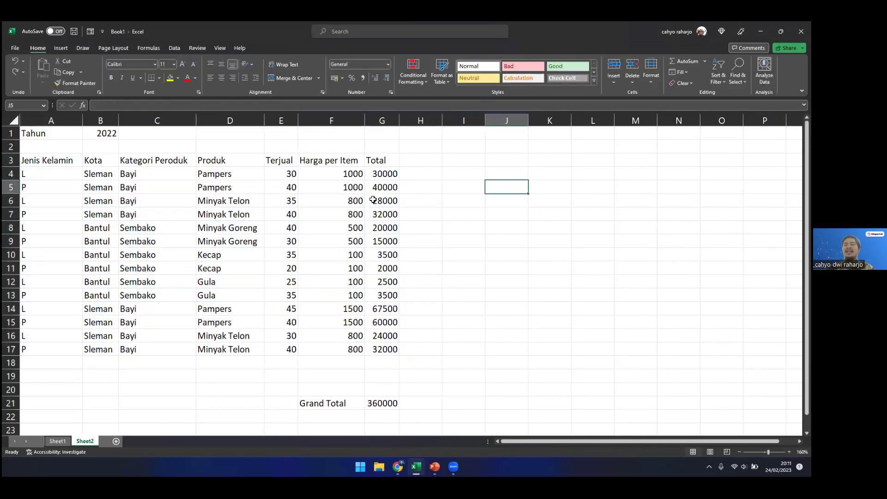
{"action": "key", "text": "Up"}
{"action": "key", "text": "Up"}
{"action": "key", "text": "Right"}
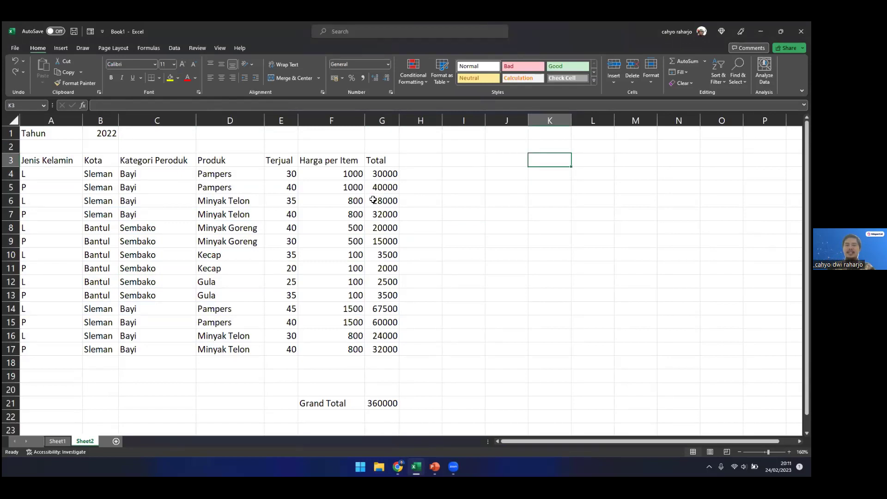
{"action": "type", "text": "Nma"}
{"action": "key", "text": "BackSpace"}
{"action": "key", "text": "BackSpace"}
{"action": "type", "text": "ama"}
{"action": "key", "text": "Right"}
{"action": "key", "text": "Left"}
{"action": "type", "text": "Kota"}
{"action": "key", "text": "Right"}
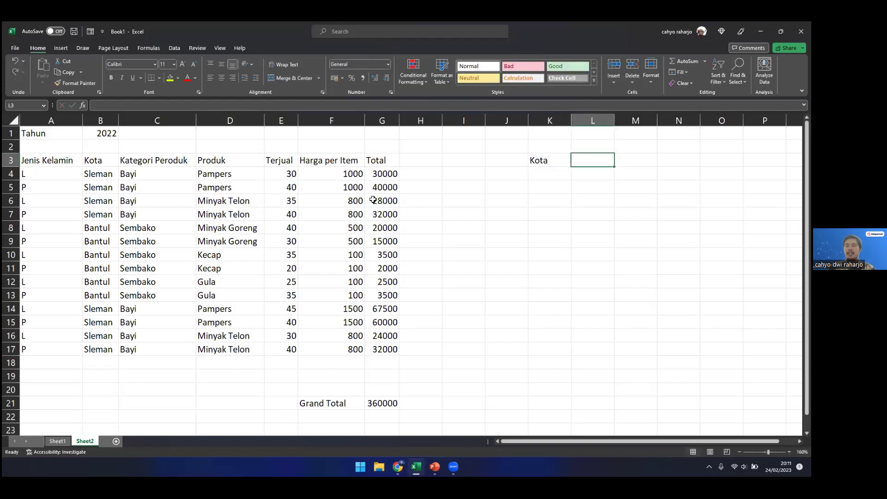
{"action": "type", "text": "Jenis Kelamin"}
{"action": "key", "text": "Return"}
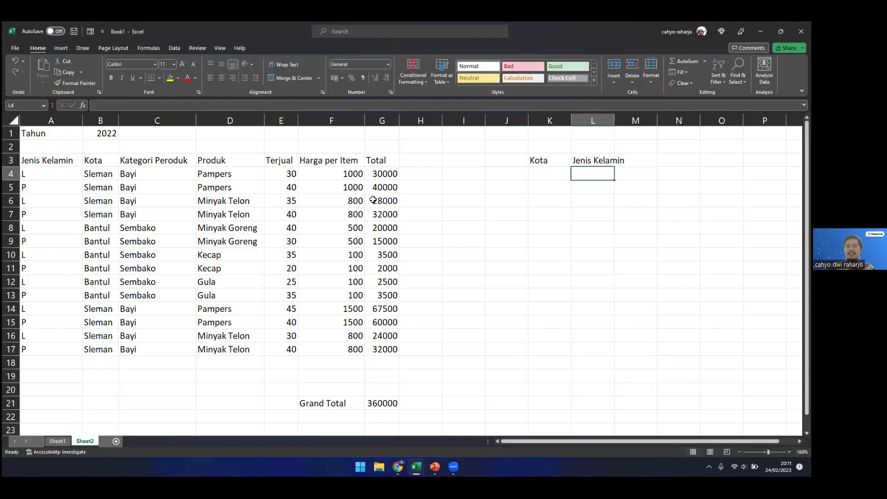
Enter the subheadings L in L4 and P in M4 beneath Jenis Kelamin
{"action": "type", "text": "L"}
{"action": "key", "text": "Tab"}
{"action": "type", "text": "P"}
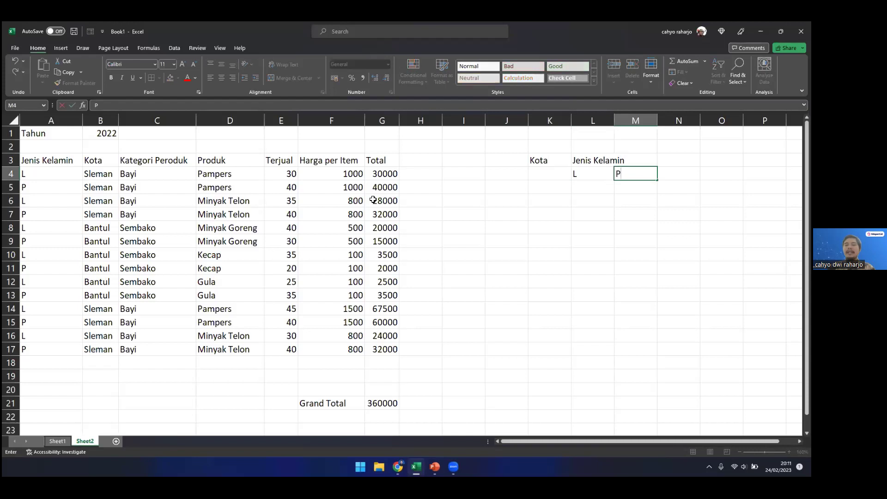
Enter the city names Sleman in K5 and Bantul in K6 under Kota
{"action": "key", "text": "Left"}
{"action": "key", "text": "Left"}
{"action": "key", "text": "Down"}
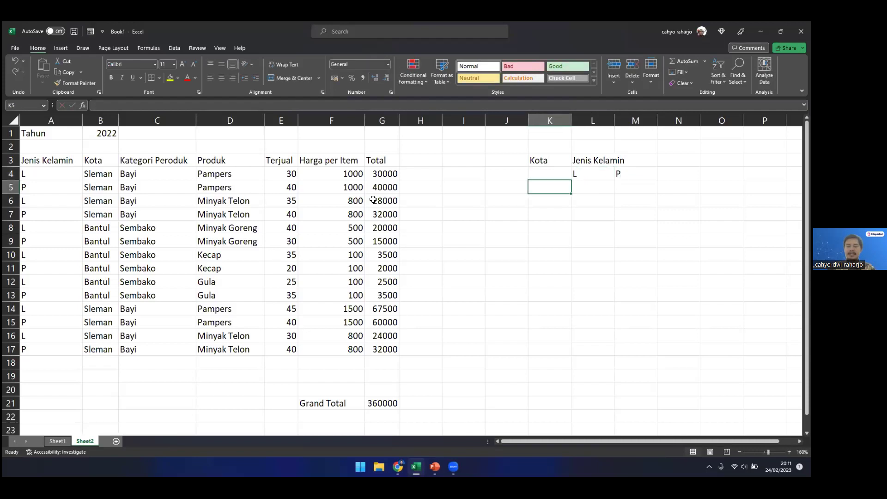
{"action": "type", "text": "Sleman"}
{"action": "key", "text": "Return"}
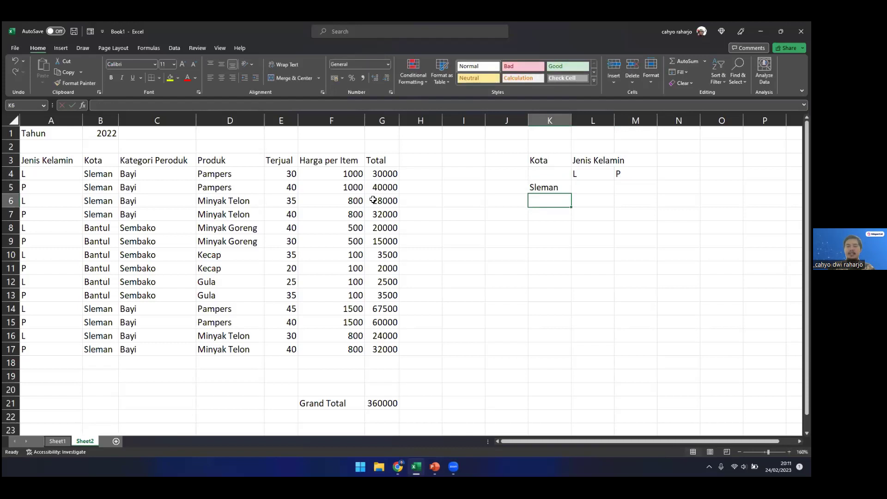
{"action": "type", "text": "Bantul"}
{"action": "key", "text": "Up"}
{"action": "key", "text": "Right"}
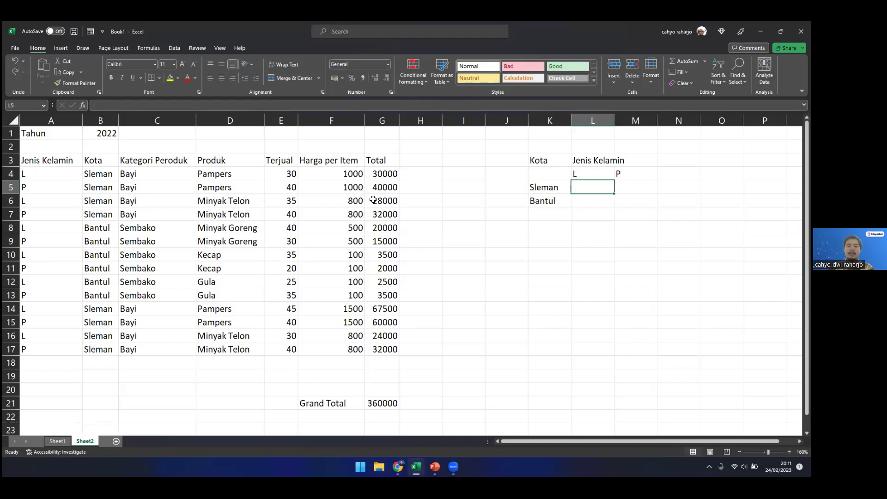
Fill in 1000 and 500 for Sleman in L5:M5, and 250 and 250 for Bantul in L6:M6
{"action": "type", "text": "1000"}
{"action": "key", "text": "Tab"}
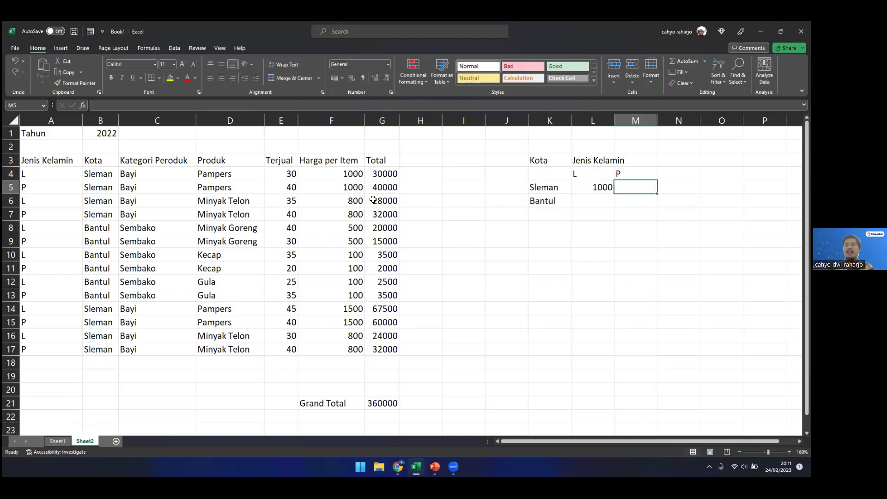
{"action": "type", "text": "500"}
{"action": "key", "text": "Down"}
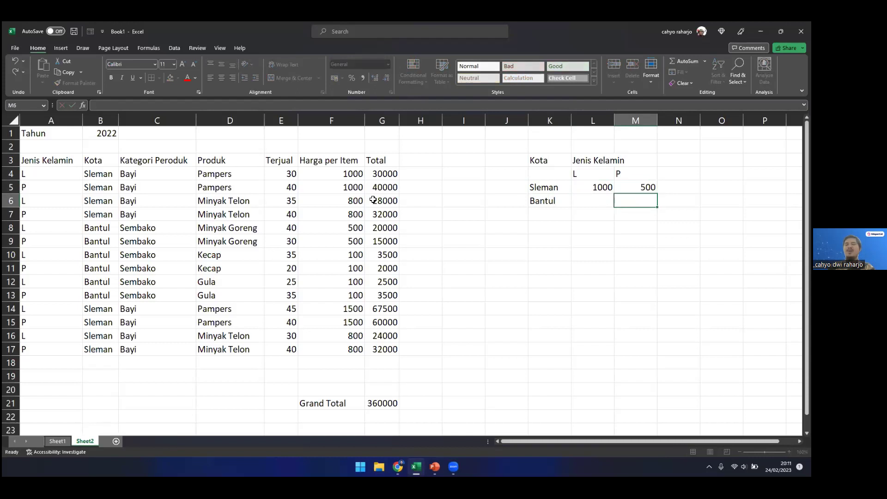
{"action": "key", "text": "Left"}
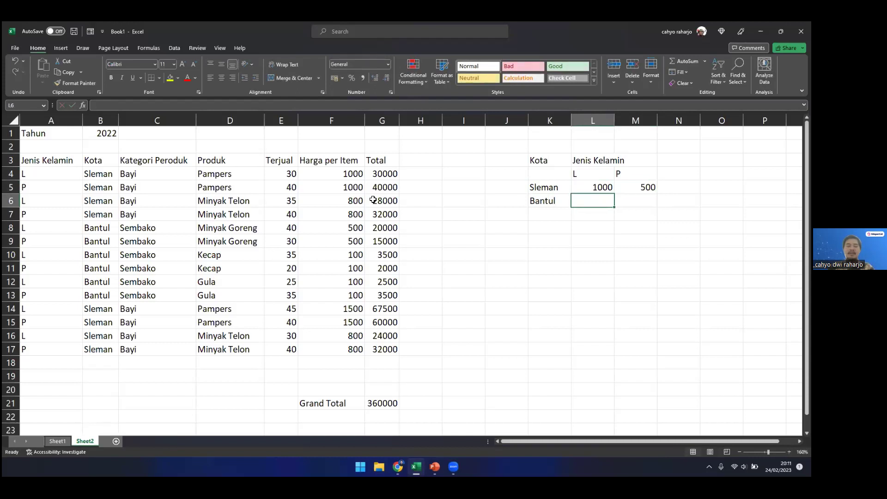
{"action": "type", "text": "250"}
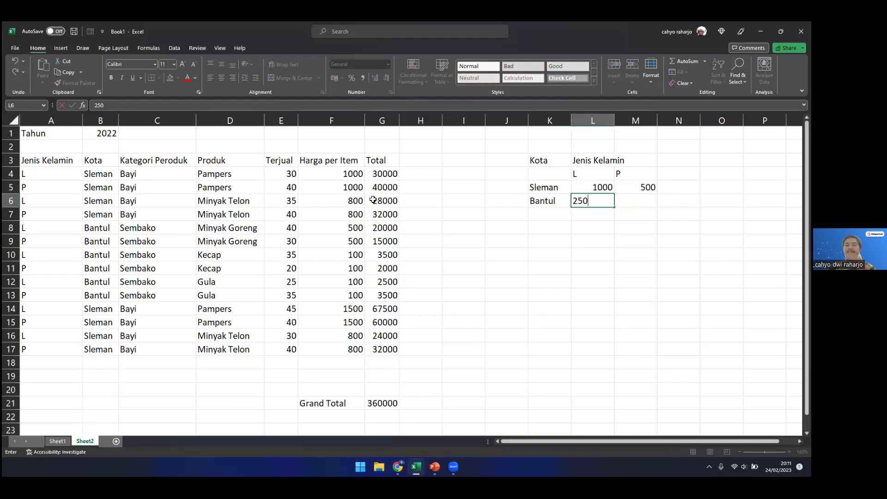
{"action": "key", "text": "Tab"}
{"action": "type", "text": "250"}
{"action": "key", "text": "Return"}
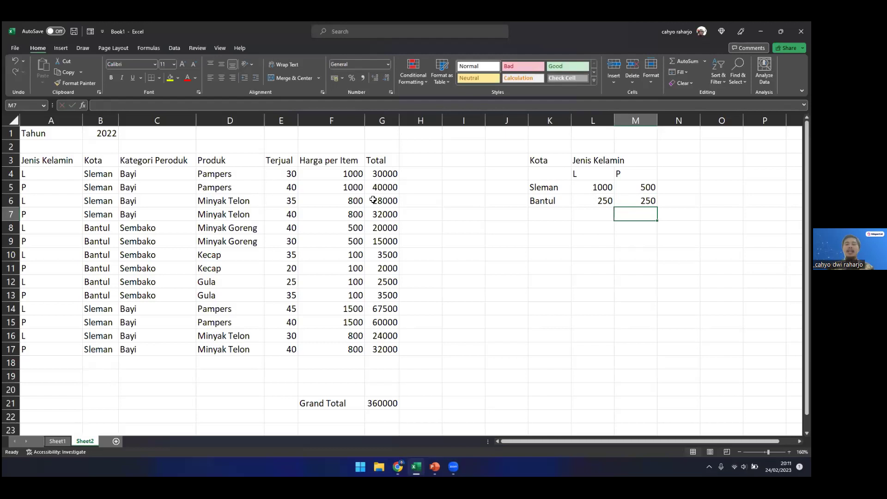
Try converting the K3:M6 block with its two-level header into a table with headers, and undo the conversion
{"action": "left_click", "coordinate": [562, 196]}
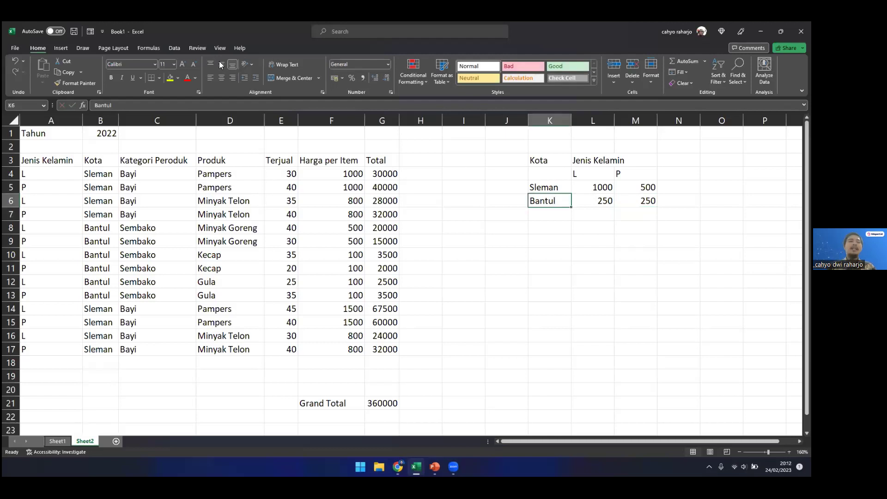
{"action": "left_click", "coordinate": [61, 49]}
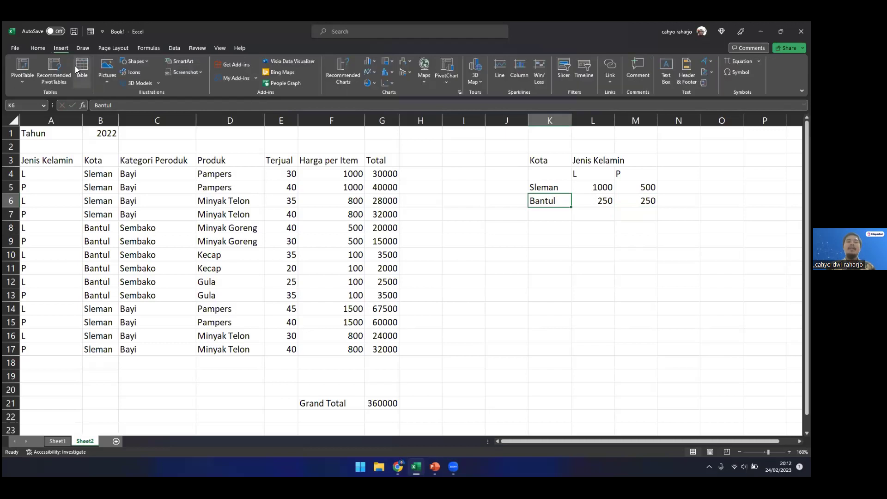
{"action": "left_click", "coordinate": [76, 67]}
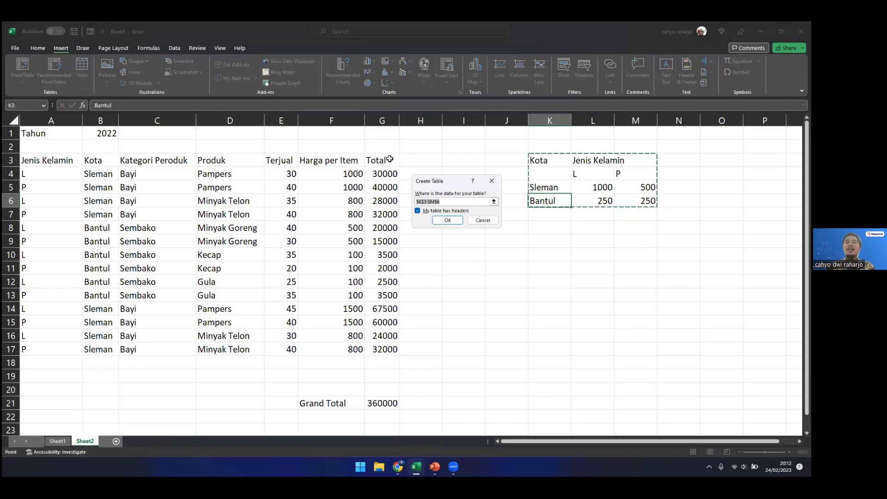
{"action": "left_click", "coordinate": [440, 220]}
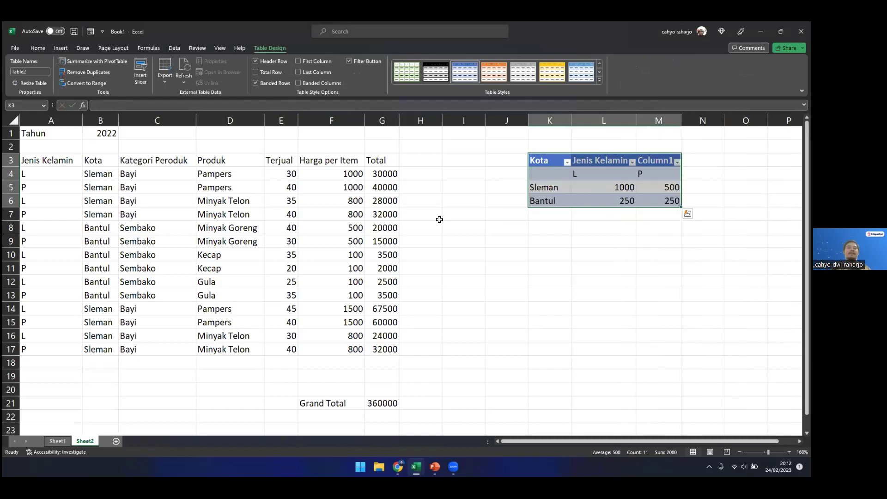
{"action": "left_click", "coordinate": [619, 174]}
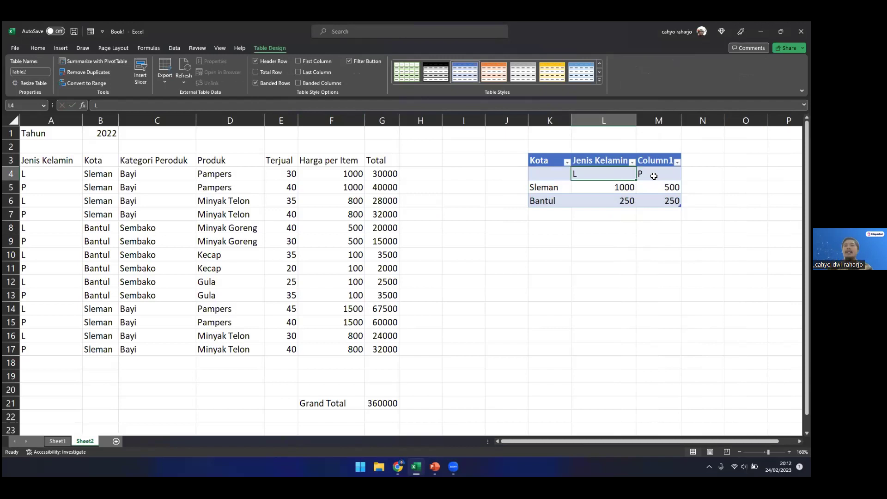
{"action": "left_click_drag", "start_coordinate": [600, 173], "coordinate": [550, 174]}
{"action": "left_click_drag", "start_coordinate": [654, 177], "coordinate": [653, 176]}
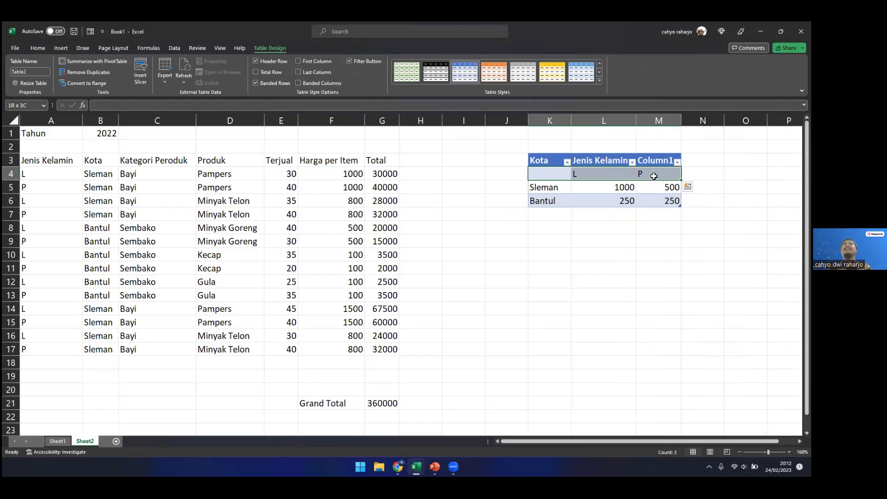
{"action": "key", "text": "ctrl+z"}
{"action": "key", "text": "ctrl+z"}
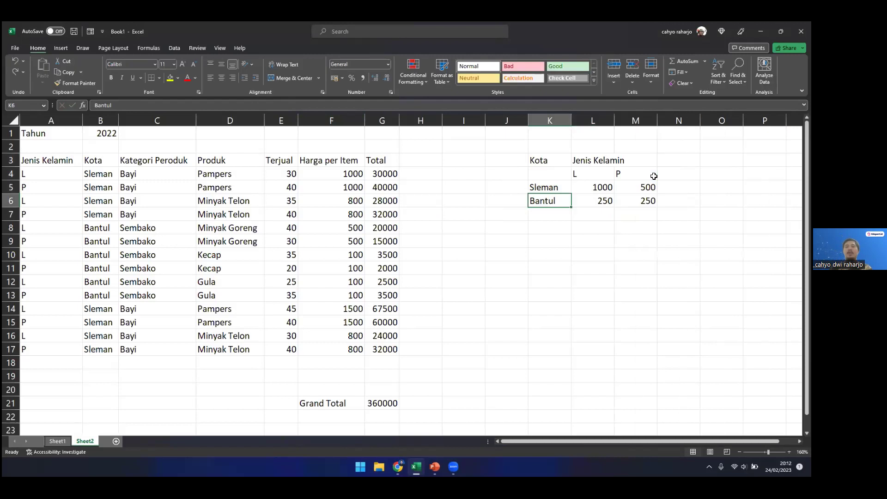
Merge and center K3:K4 so the Kota heading spans both header rows
{"action": "key", "text": "shift+Up"}
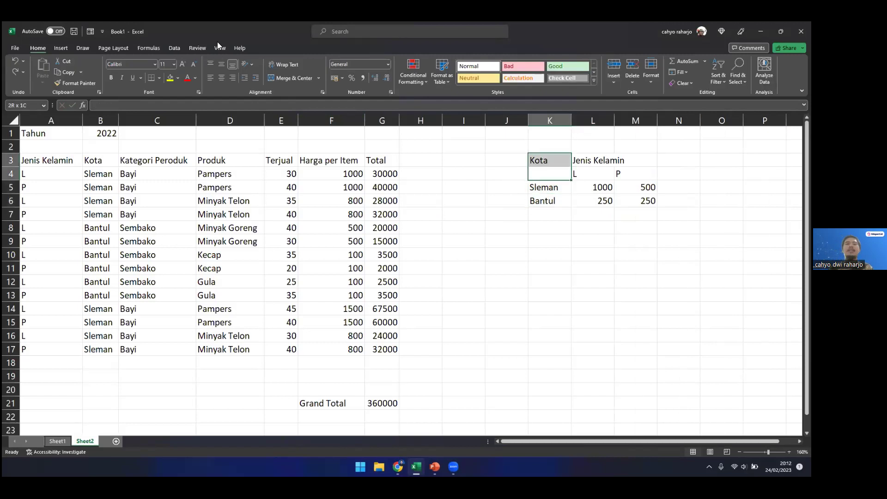
{"action": "left_click", "coordinate": [290, 79]}
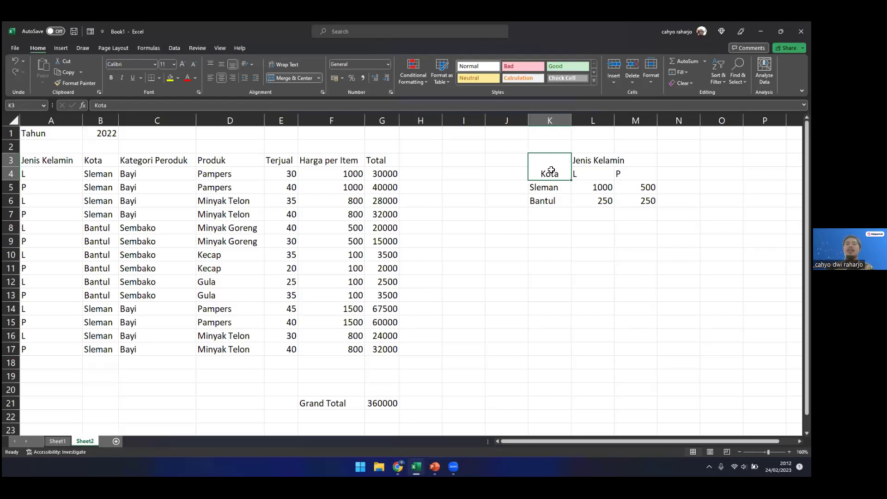
Try converting K3:M6 into a table again with the merged Kota heading, and undo the conversion
{"action": "left_click", "coordinate": [615, 198], "text": "shift"}
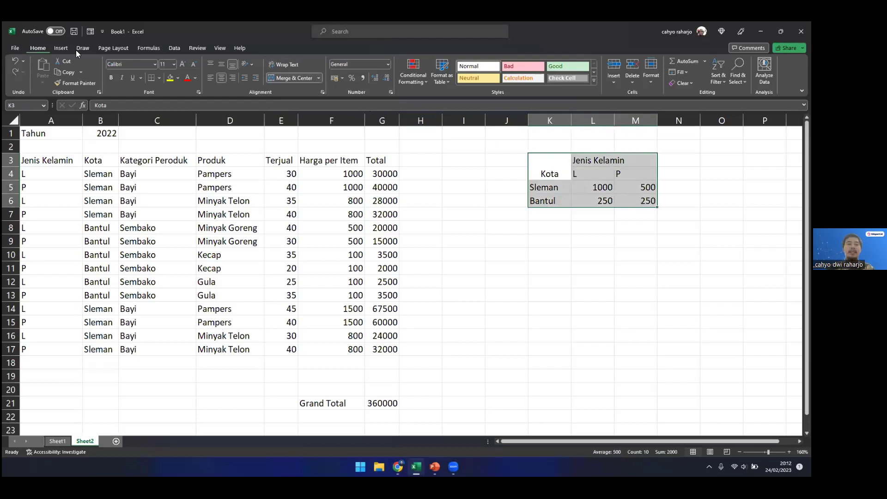
{"action": "left_click", "coordinate": [61, 48]}
{"action": "left_click", "coordinate": [81, 70]}
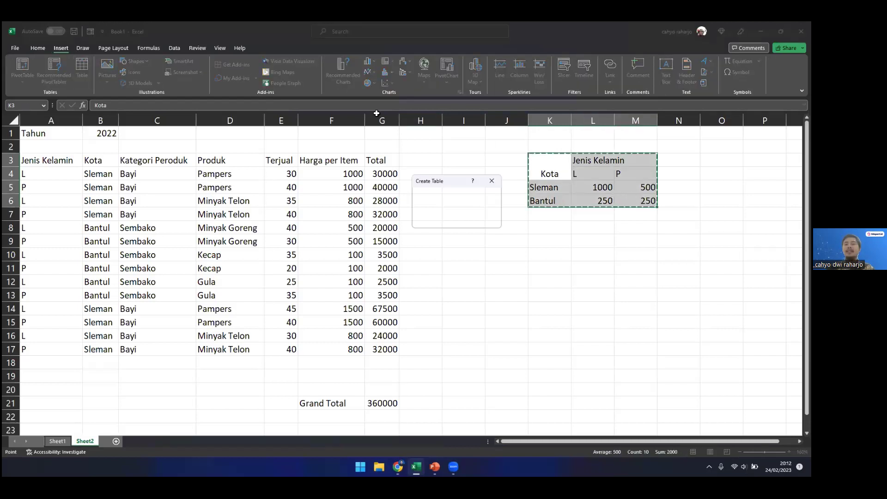
{"action": "left_click", "coordinate": [447, 220]}
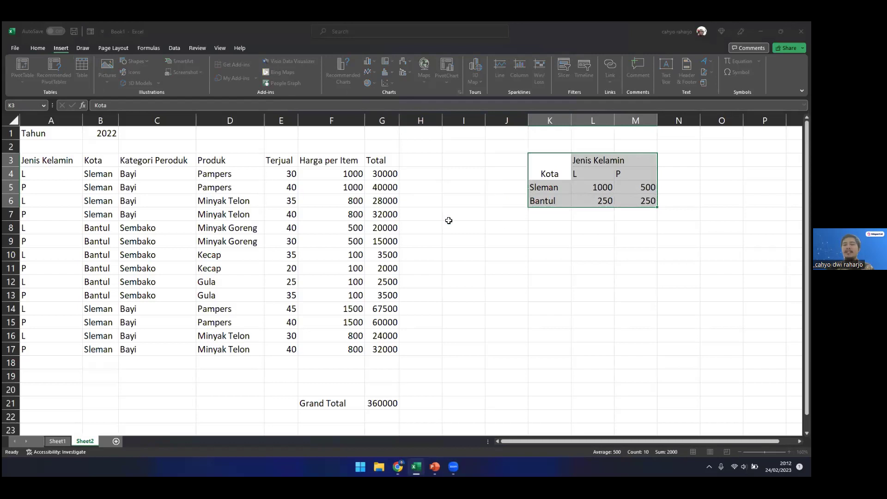
{"action": "left_click", "coordinate": [571, 174]}
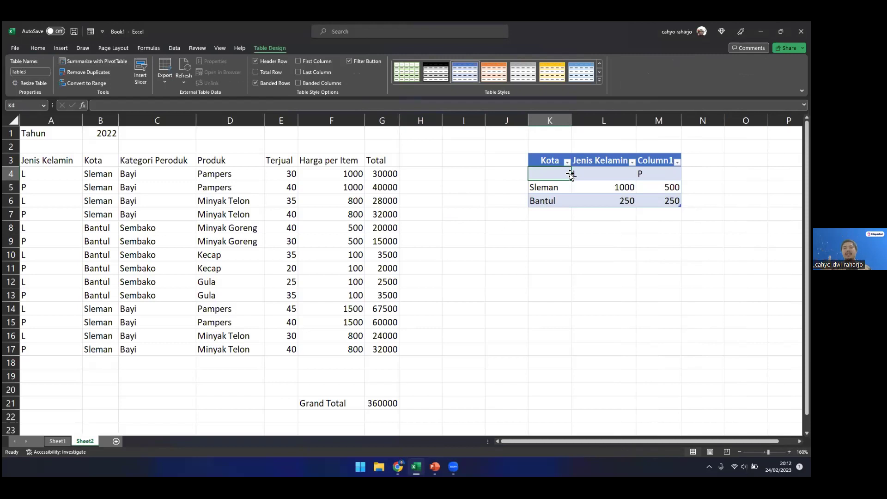
{"action": "key", "text": "ctrl+z"}
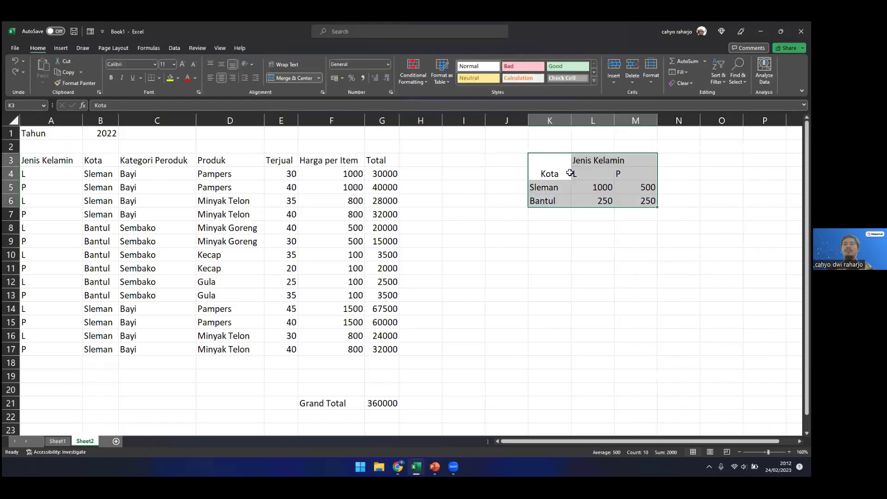
{"action": "left_click", "coordinate": [551, 176]}
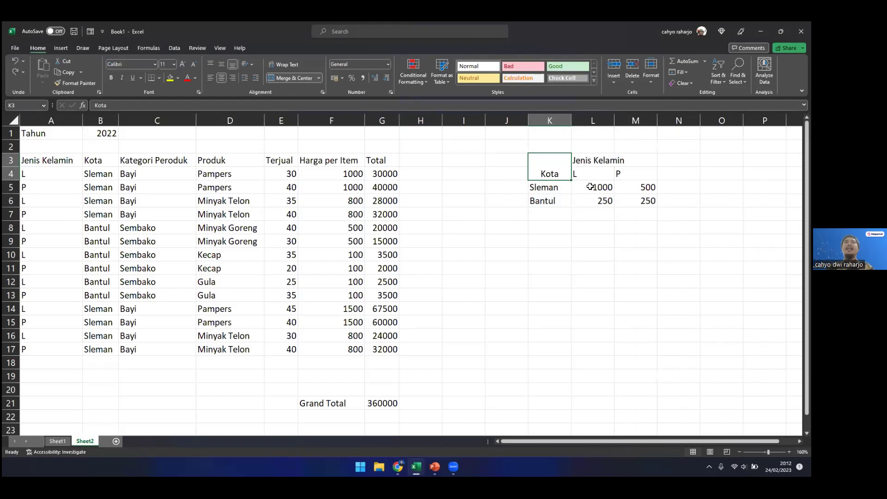
{"action": "key", "text": "Down"}
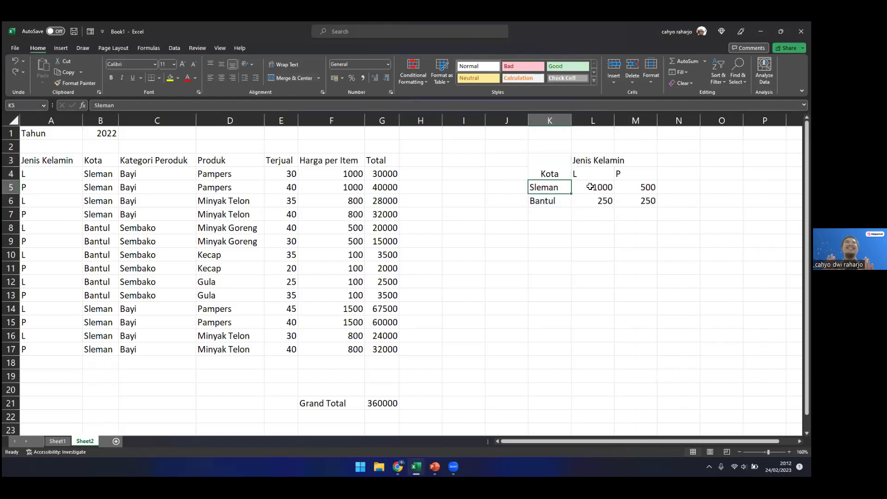
{"action": "key", "text": "Up"}
{"action": "key", "text": "Down"}
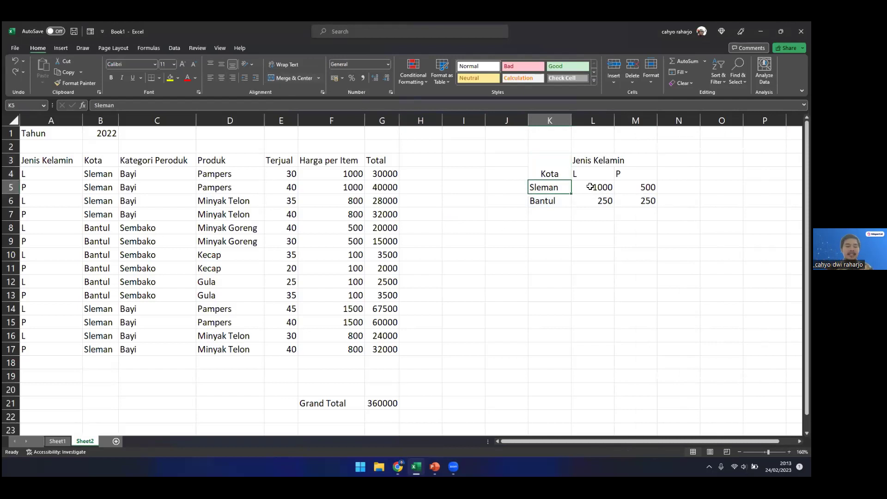
Try converting only the data rows K5:M6 into a table without headers
{"action": "key", "text": "shift+Right"}
{"action": "key", "text": "shift+Right"}
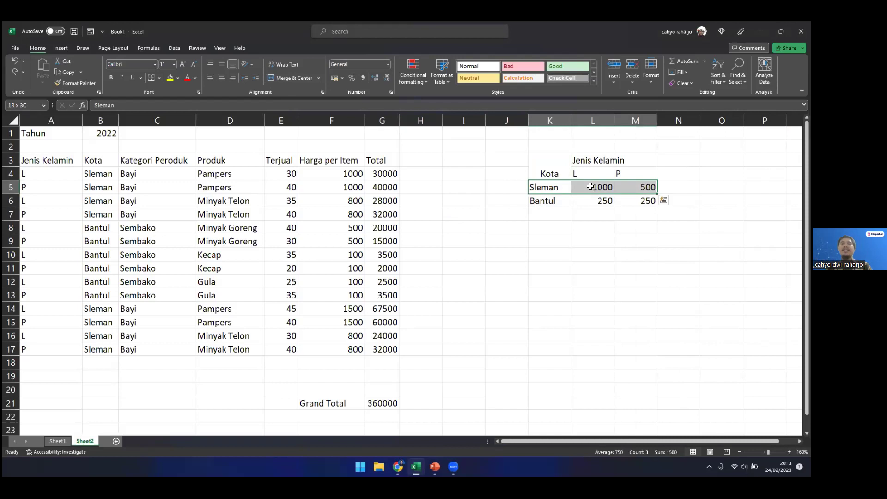
{"action": "key", "text": "shift+Down"}
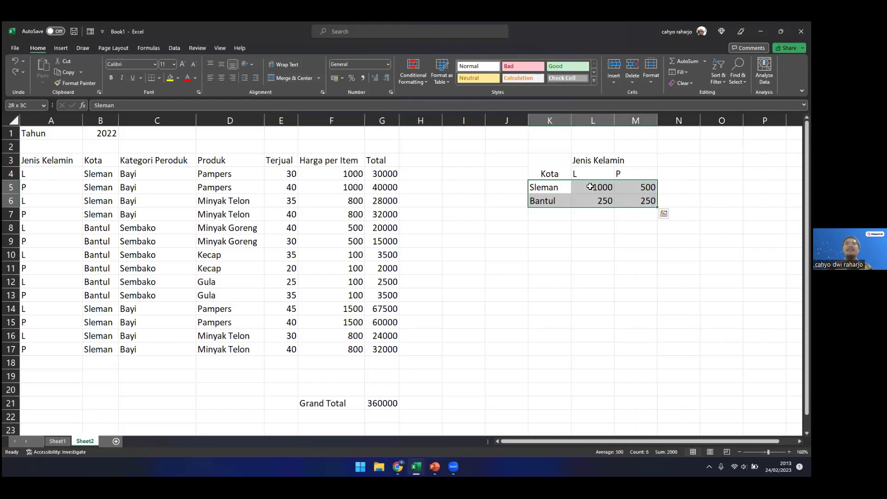
{"action": "key", "text": "shift+Up"}
{"action": "key", "text": "shift+Left"}
{"action": "key", "text": "shift+Left"}
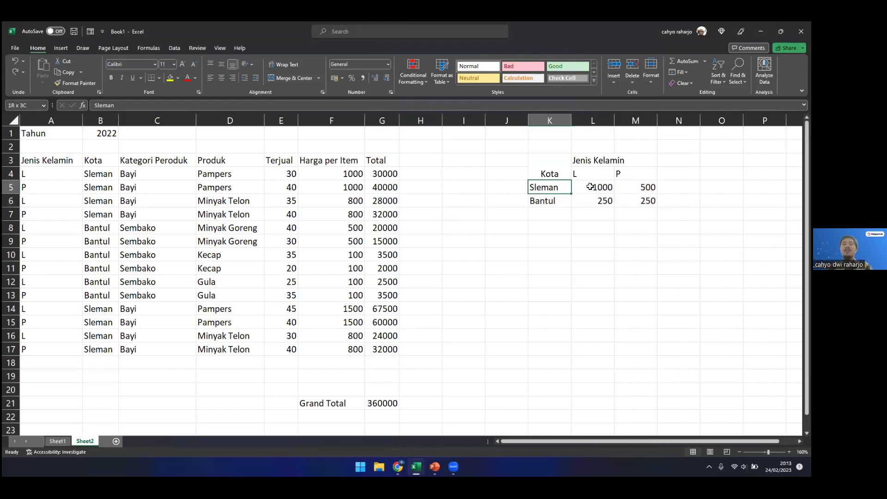
{"action": "key", "text": "shift+Right"}
{"action": "key", "text": "shift+Right"}
{"action": "key", "text": "shift+Down"}
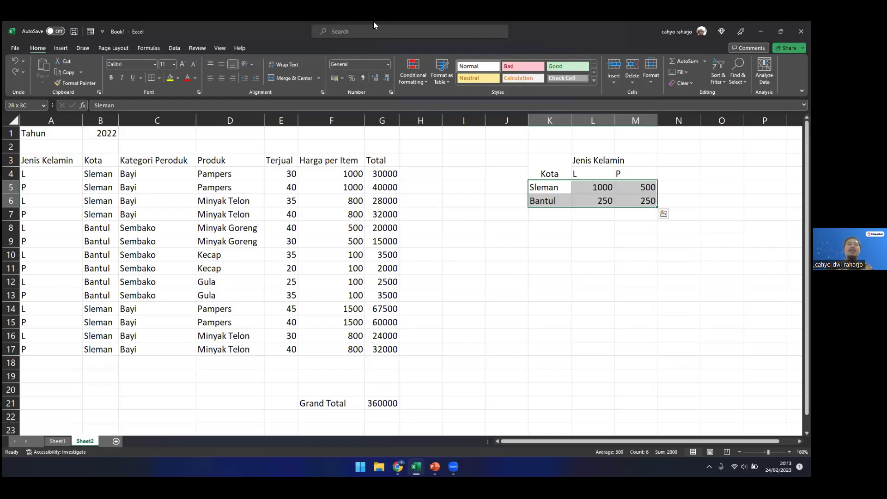
{"action": "left_click", "coordinate": [62, 48]}
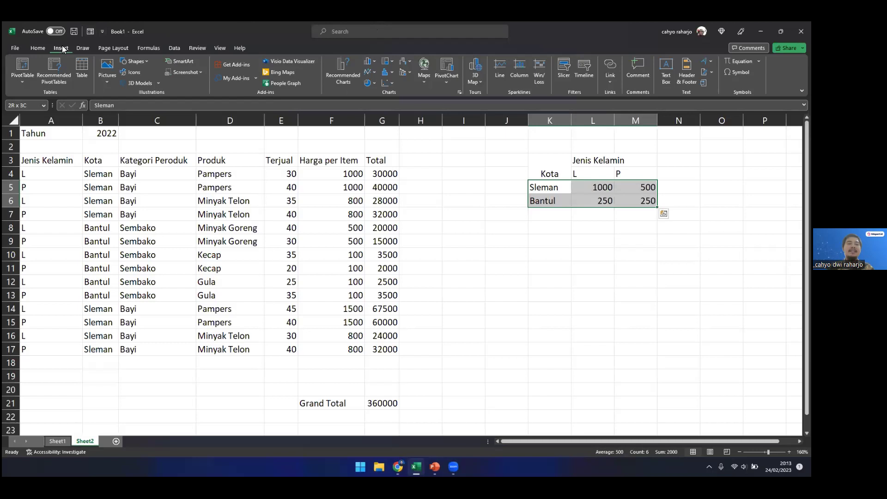
{"action": "left_click", "coordinate": [82, 69]}
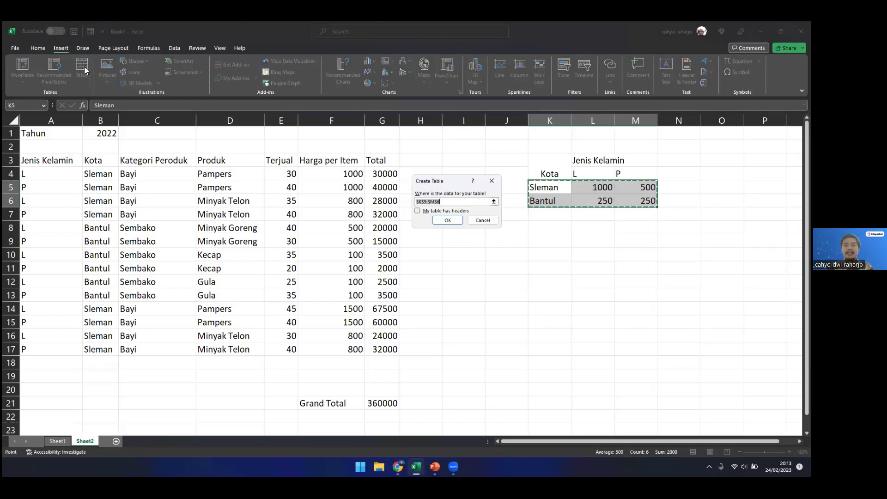
{"action": "left_click", "coordinate": [447, 220]}
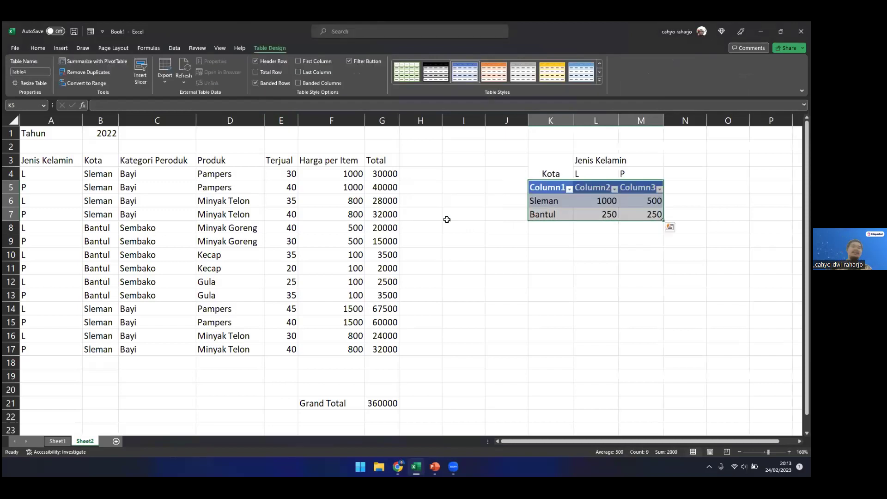
Rename the first two column headers of the new table in K5:L5 as 1 and 2
{"action": "left_click", "coordinate": [560, 186]}
{"action": "left_click", "coordinate": [606, 188]}
{"action": "left_click", "coordinate": [632, 189]}
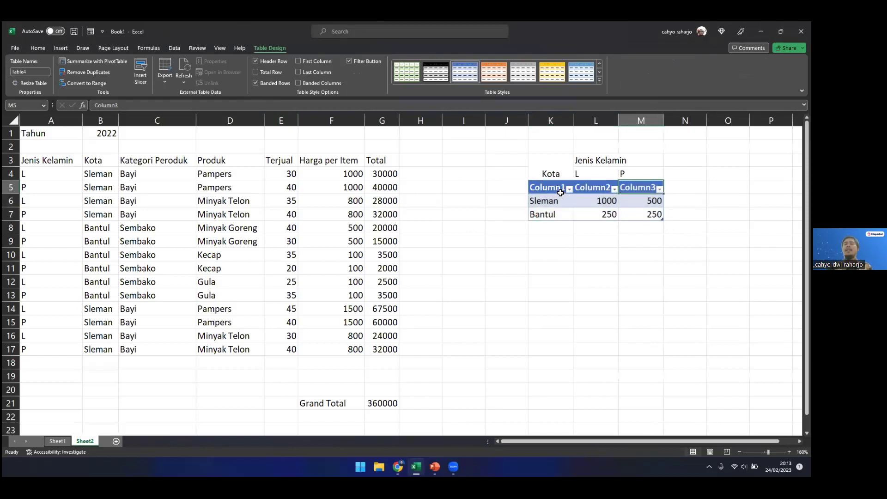
{"action": "left_click", "coordinate": [560, 192]}
{"action": "type", "text": "1"}
{"action": "key", "text": "Tab"}
{"action": "type", "text": "2"}
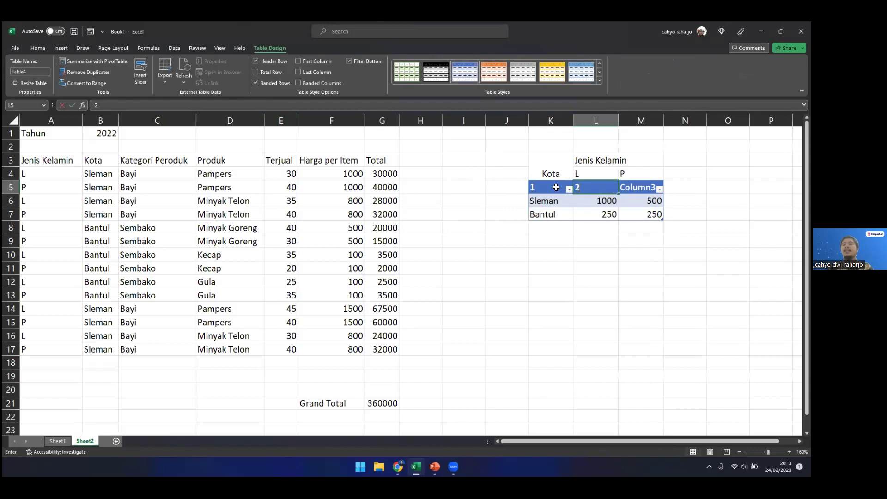
{"action": "key", "text": "Tab"}
{"action": "key", "text": "Left"}
{"action": "key", "text": "Left"}
{"action": "key", "text": "Left"}
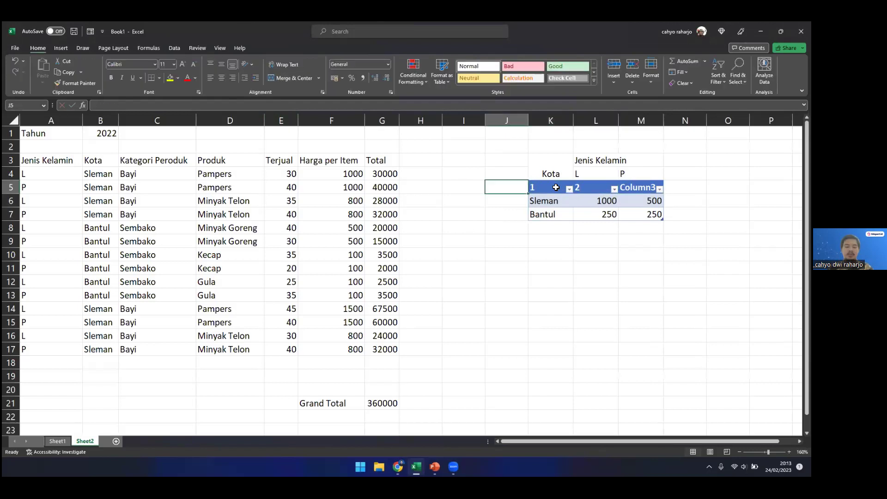
Rename the small table's three column headers in K5:M5 as c1, c2 and c3
{"action": "left_click", "coordinate": [556, 187]}
{"action": "type", "text": "c2"}
{"action": "key", "text": "BackSpace"}
{"action": "type", "text": "1"}
{"action": "key", "text": "Tab"}
{"action": "type", "text": "c2"}
{"action": "key", "text": "Tab"}
{"action": "type", "text": "c3"}
{"action": "key", "text": "Tab"}
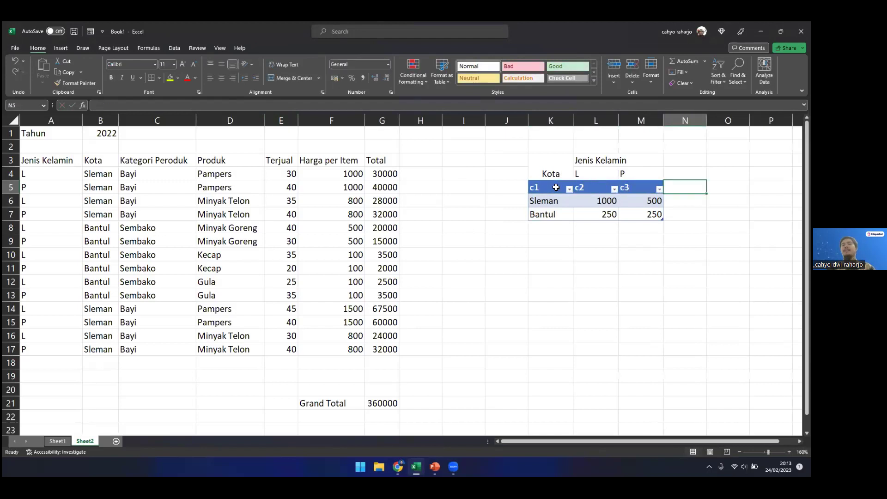
{"action": "key", "text": "Down"}
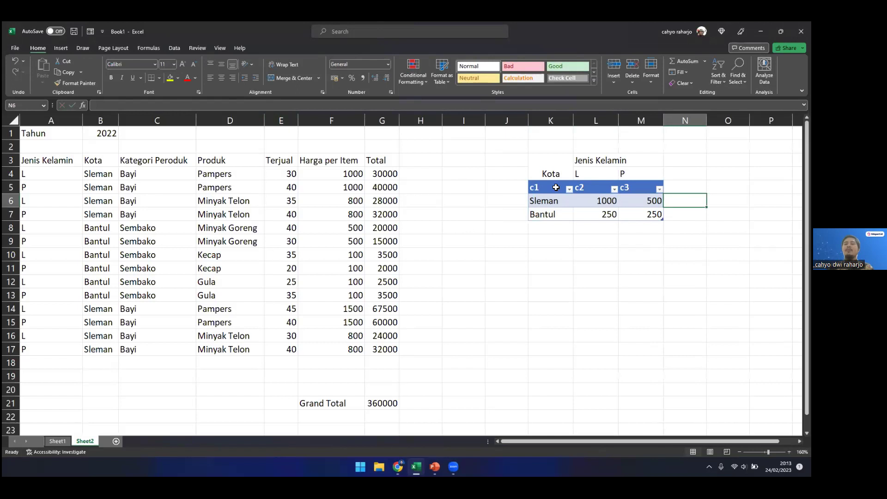
{"action": "left_click_drag", "start_coordinate": [556, 187], "coordinate": [627, 188]}
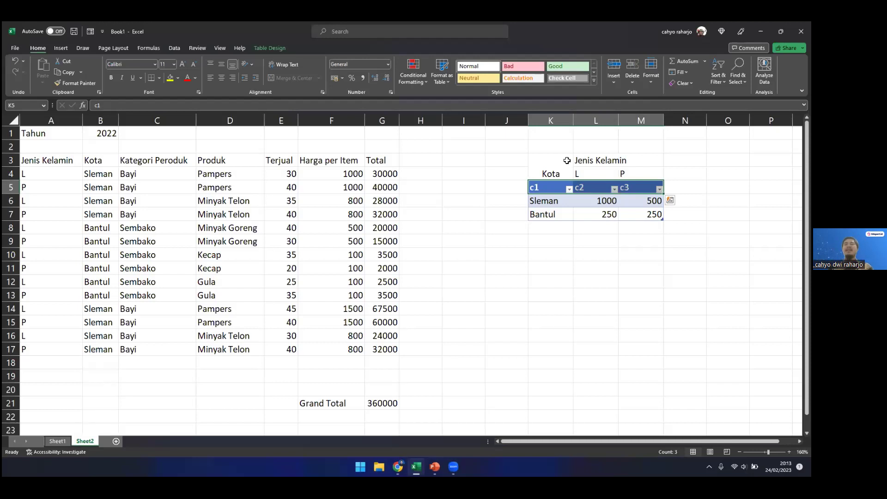
{"action": "left_click", "coordinate": [530, 156]}
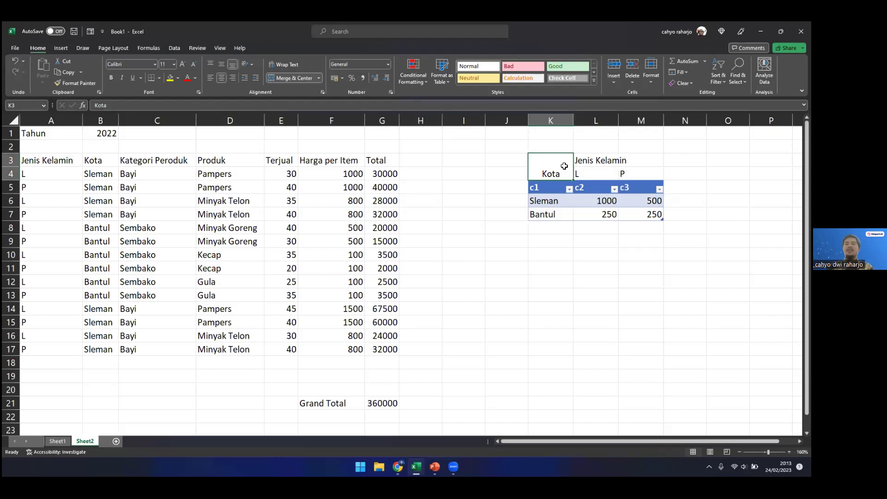
Undo the header renames and the table conversion, back to before the Kota heading was merged in K3:K4
{"action": "key", "text": "ctrl+z"}
{"action": "key", "text": "ctrl+z"}
{"action": "key", "text": "ctrl+z"}
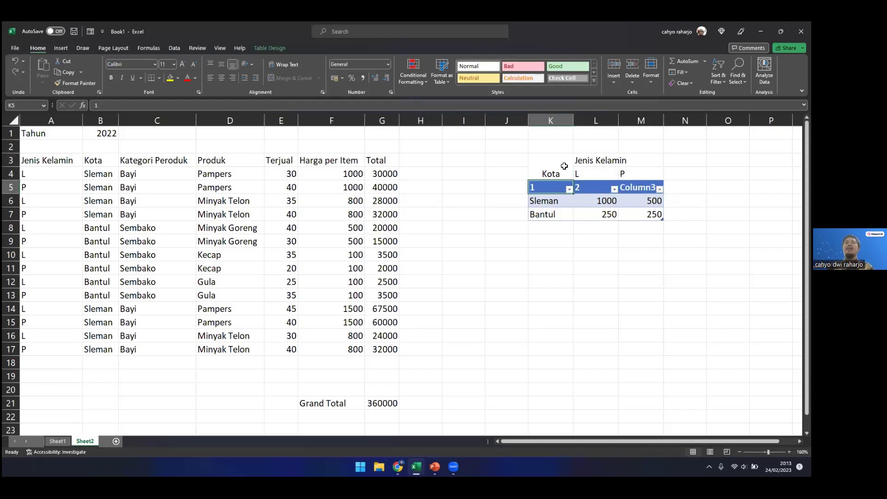
{"action": "key", "text": "ctrl+z"}
{"action": "key", "text": "ctrl+z"}
{"action": "key", "text": "ctrl+z"}
{"action": "key", "text": "ctrl+z"}
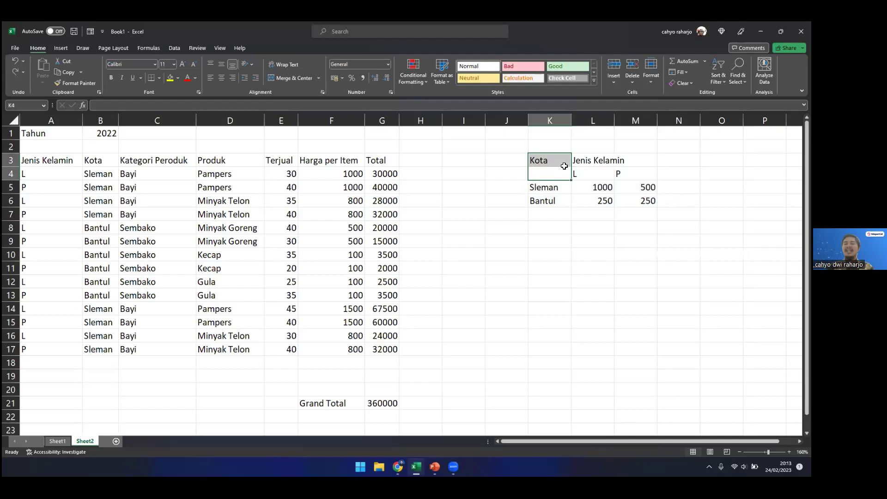
Clear the contents of J2:N7 to remove the trial Kota and Jenis Kelamin block
{"action": "left_click_drag", "start_coordinate": [511, 147], "coordinate": [660, 221]}
{"action": "key", "text": "Delete"}
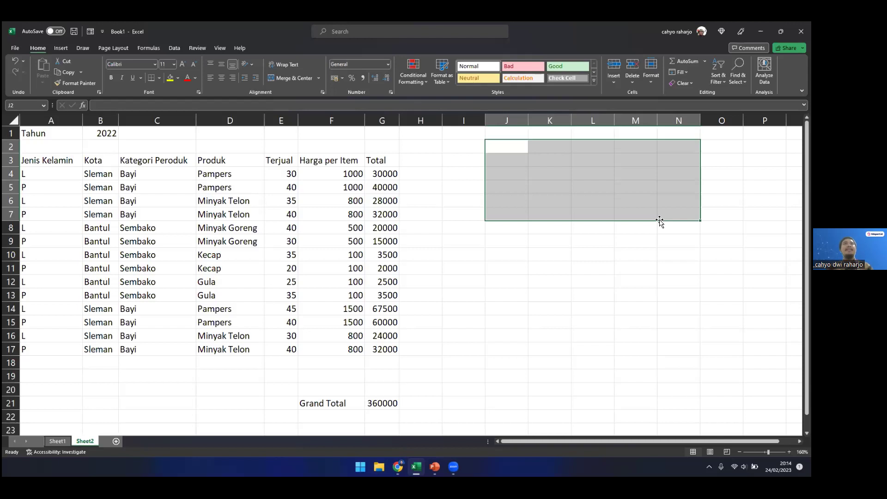
Convert the sales data in A3:G17 into a table, using row 3 as its headers
{"action": "left_click", "coordinate": [214, 241]}
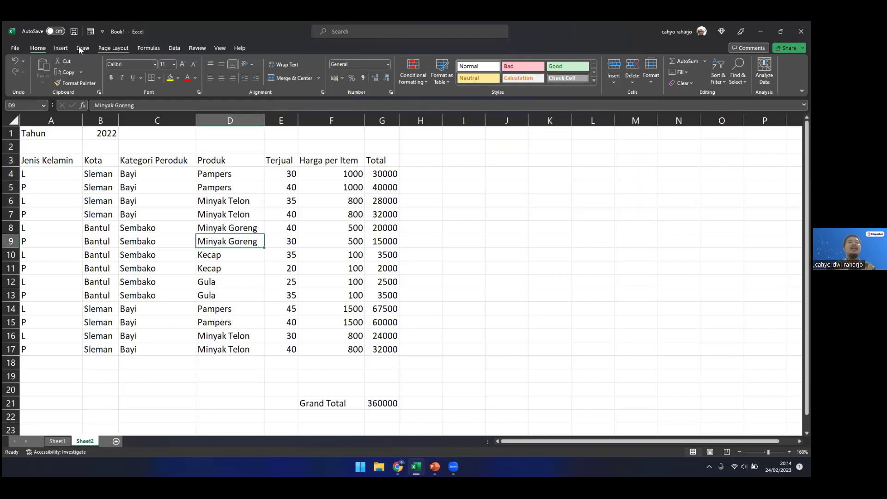
{"action": "left_click", "coordinate": [61, 48]}
{"action": "left_click", "coordinate": [82, 75]}
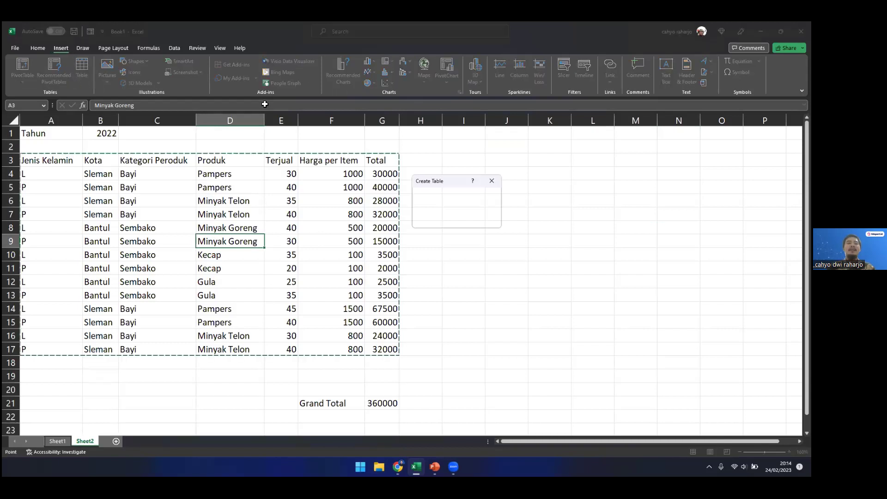
{"action": "left_click", "coordinate": [448, 220]}
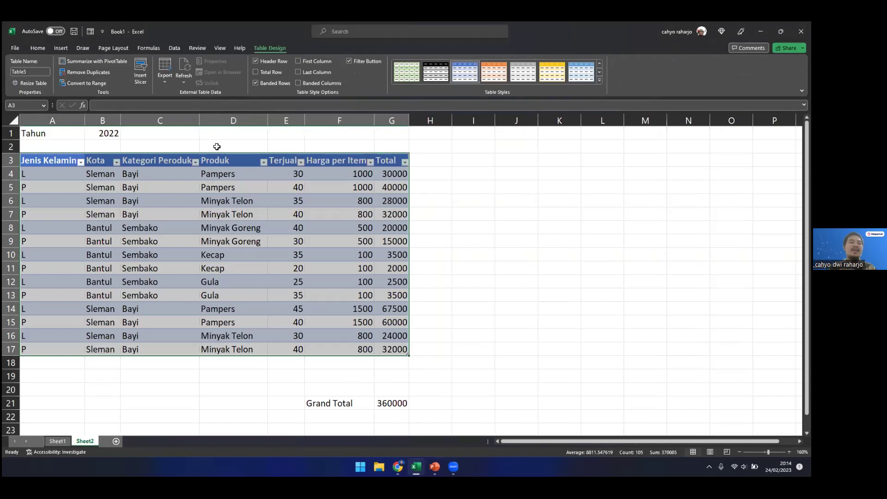
Filter the sales table's Jenis Kelamin column to show only L
{"action": "left_click", "coordinate": [81, 162]}
{"action": "left_click", "coordinate": [26, 262]}
{"action": "left_click", "coordinate": [26, 261]}
{"action": "left_click", "coordinate": [26, 261]}
{"action": "left_click", "coordinate": [27, 270]}
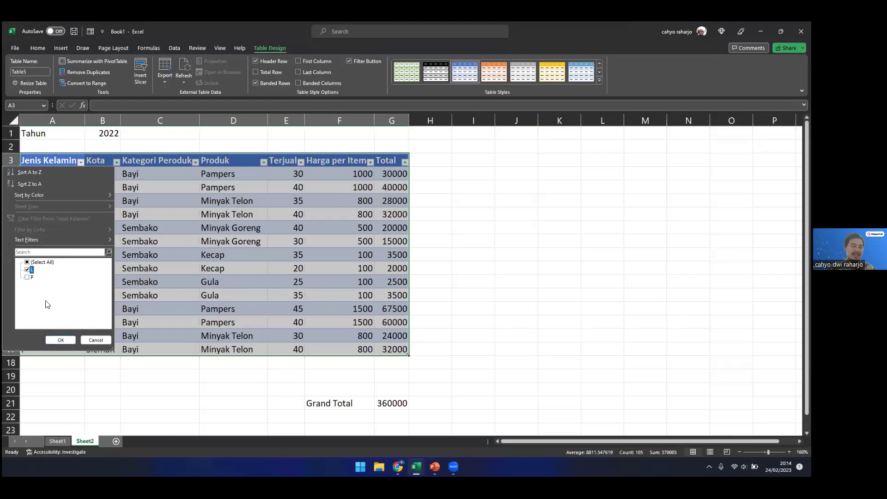
{"action": "left_click", "coordinate": [58, 340]}
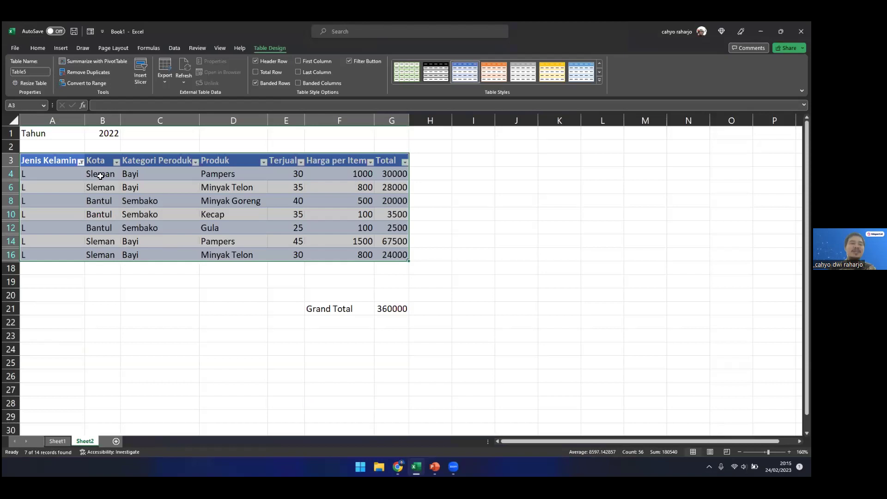
Filter the Kota column to show only Bantul
{"action": "left_click", "coordinate": [117, 162]}
{"action": "left_click", "coordinate": [32, 262]}
{"action": "left_click", "coordinate": [33, 270]}
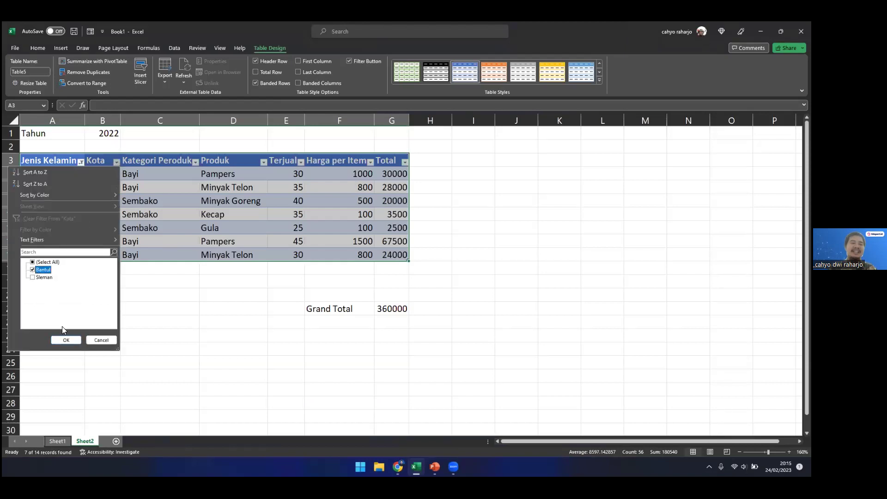
{"action": "left_click", "coordinate": [65, 339]}
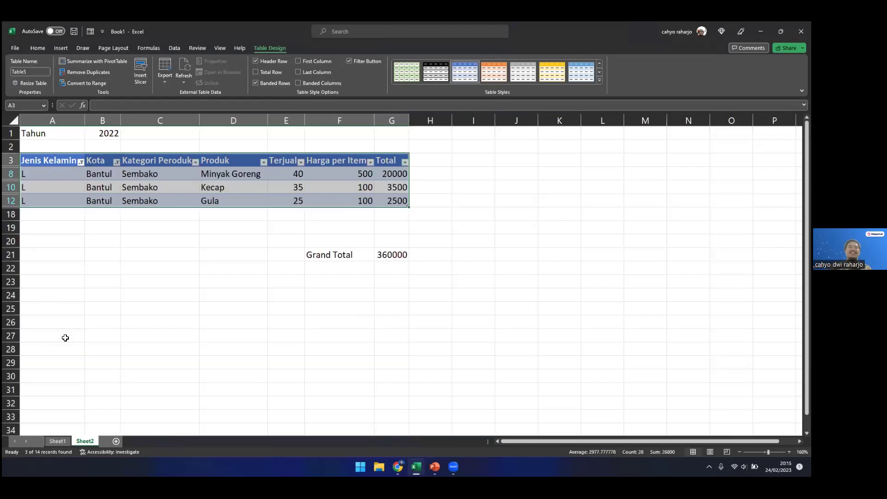
Clear the filters from the Jenis Kelamin and Kota columns
{"action": "left_click", "coordinate": [80, 162]}
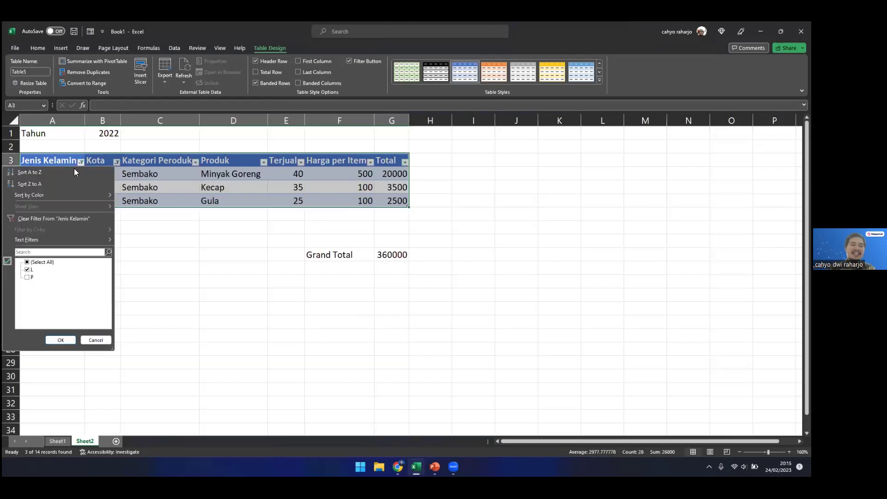
{"action": "left_click", "coordinate": [29, 220]}
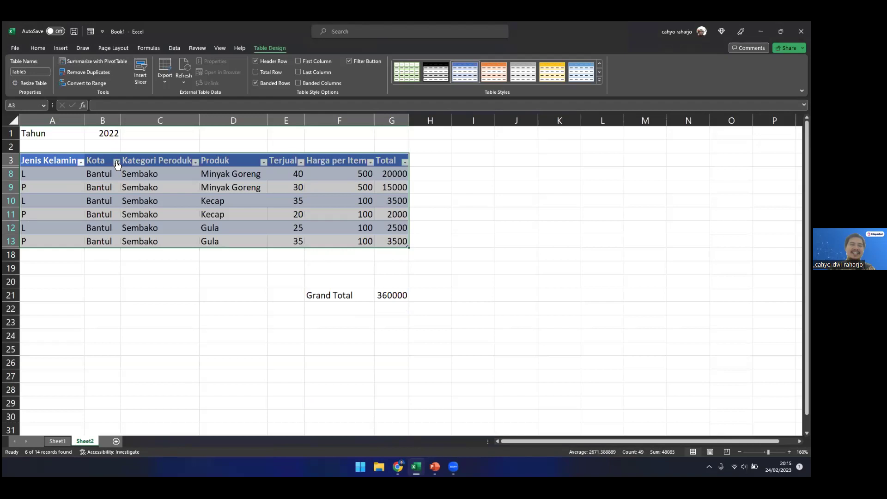
{"action": "left_click", "coordinate": [116, 162]}
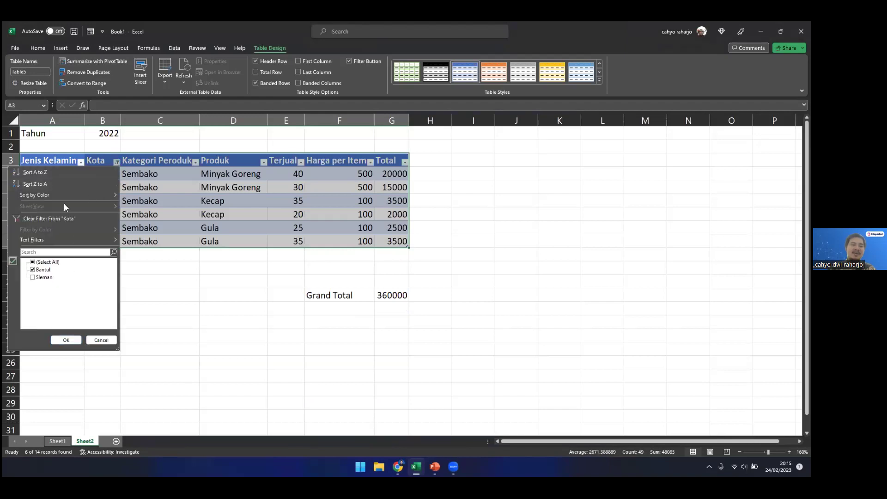
{"action": "left_click", "coordinate": [65, 215]}
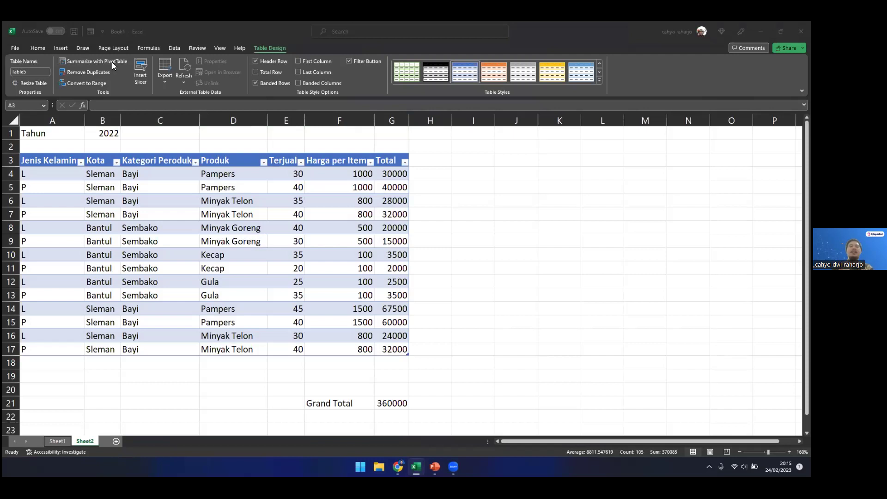
Filter the Produk column to show only Gula
{"action": "left_click", "coordinate": [264, 162]}
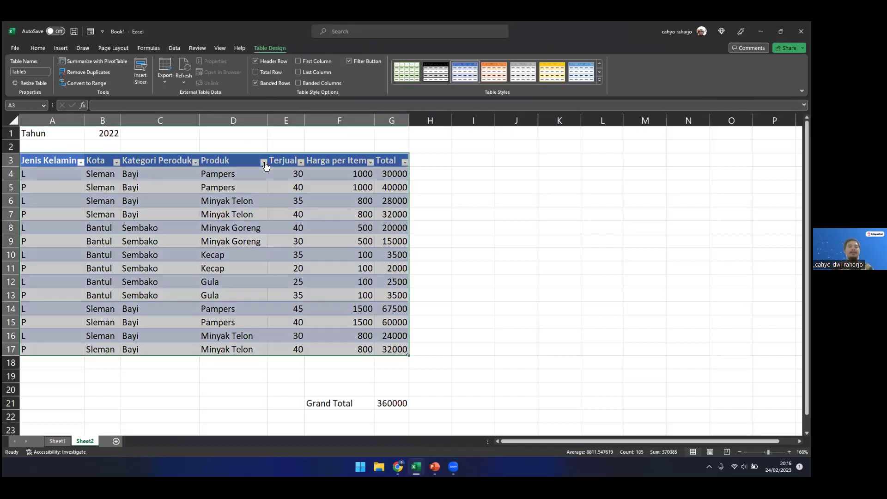
{"action": "left_click", "coordinate": [265, 163]}
{"action": "left_click", "coordinate": [179, 262]}
{"action": "left_click", "coordinate": [180, 270]}
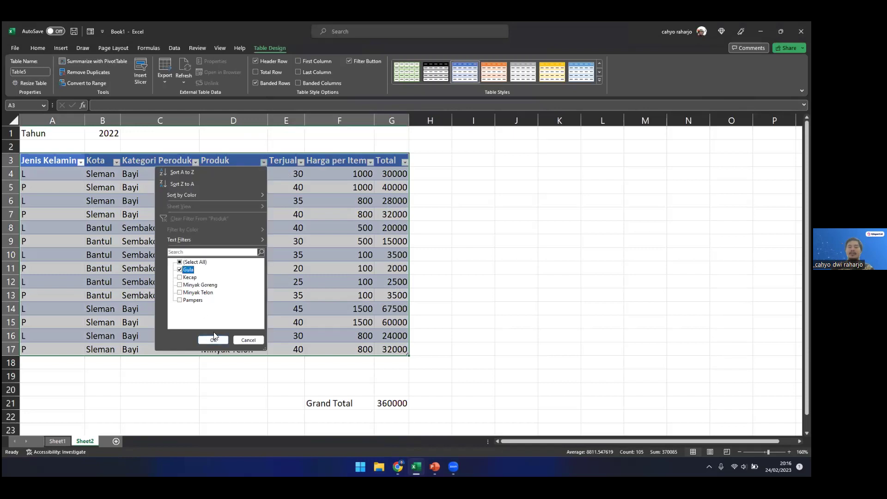
{"action": "left_click", "coordinate": [214, 340]}
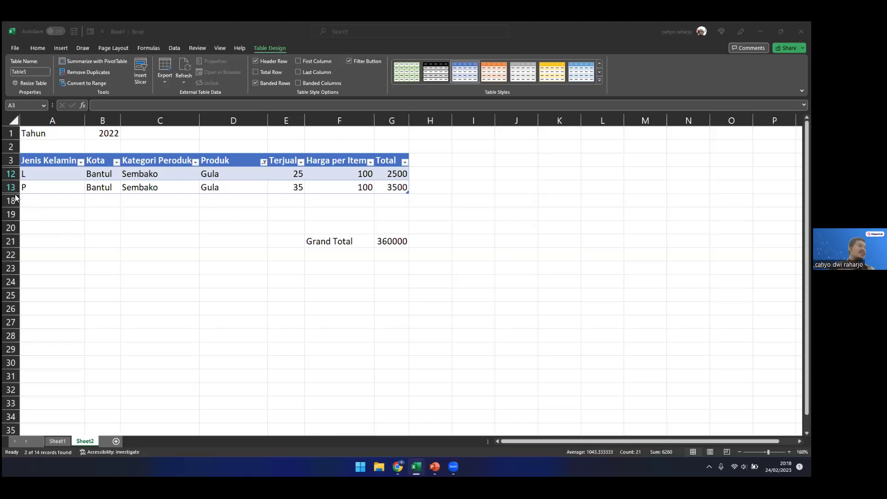
Clear the filter from the Produk column
{"action": "left_click", "coordinate": [263, 162]}
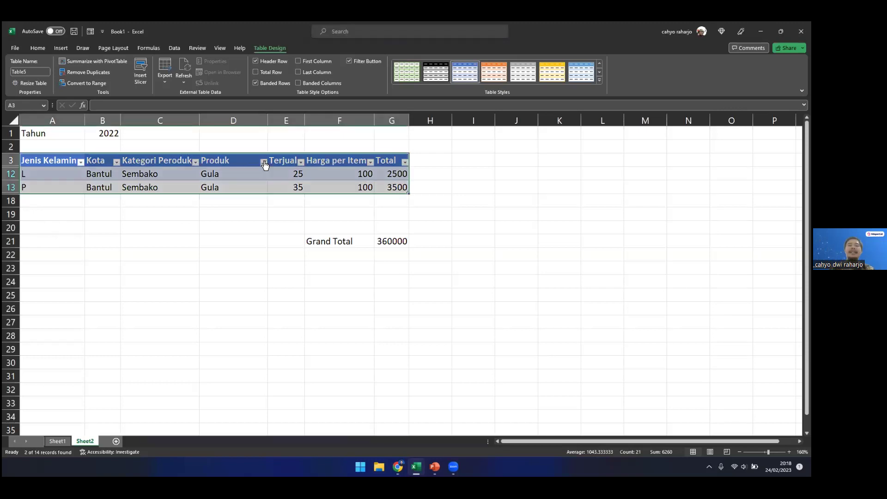
{"action": "left_click", "coordinate": [263, 162]}
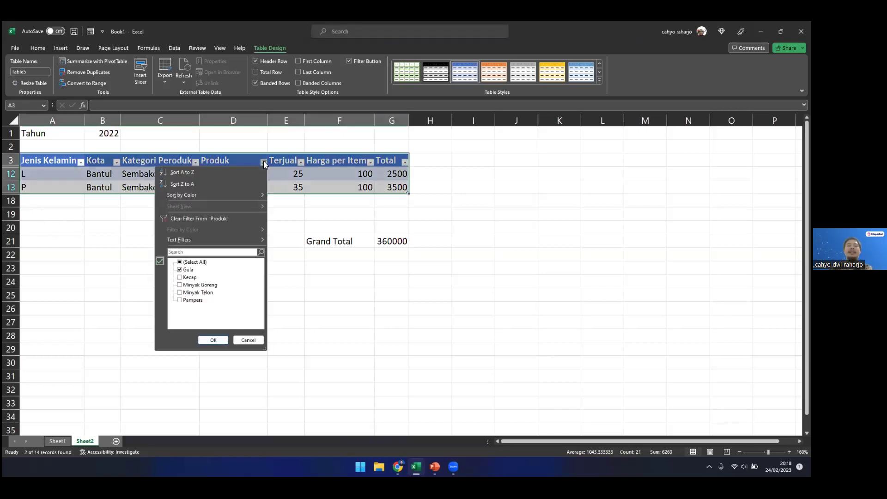
{"action": "left_click", "coordinate": [186, 216]}
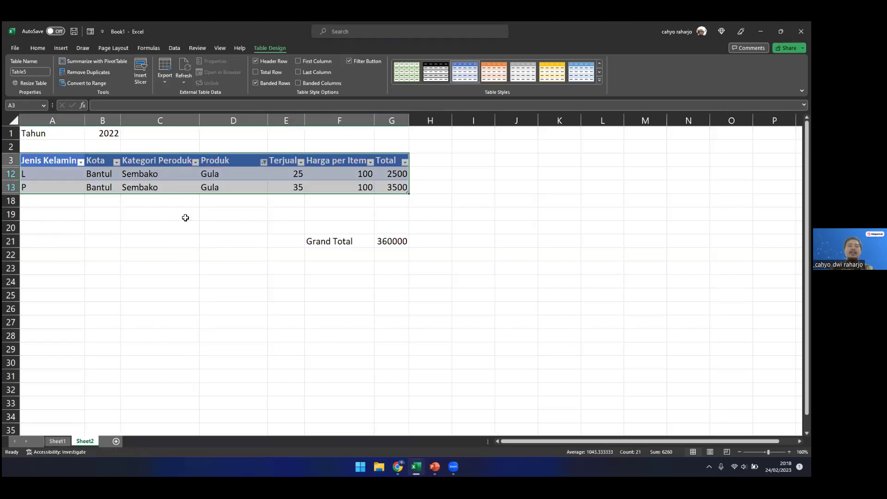
Filter the Kategori Peroduk column to show only Bayi
{"action": "left_click", "coordinate": [195, 162]}
{"action": "left_click", "coordinate": [112, 262]}
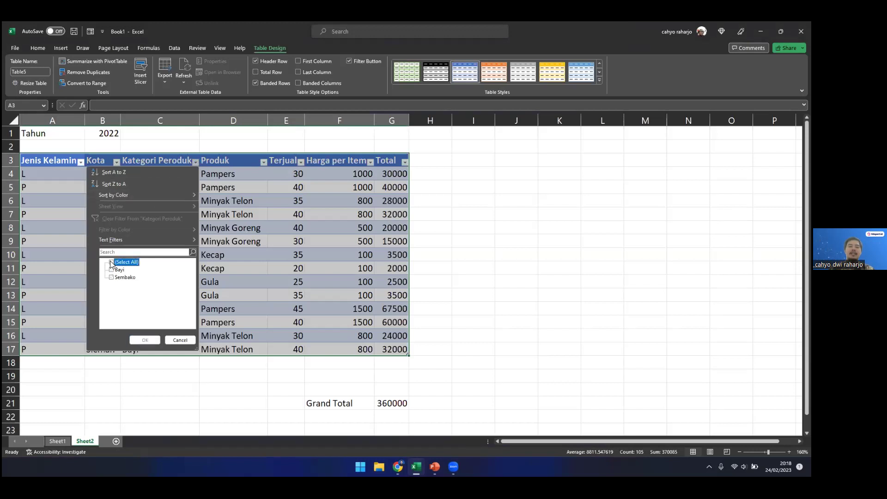
{"action": "left_click", "coordinate": [111, 269]}
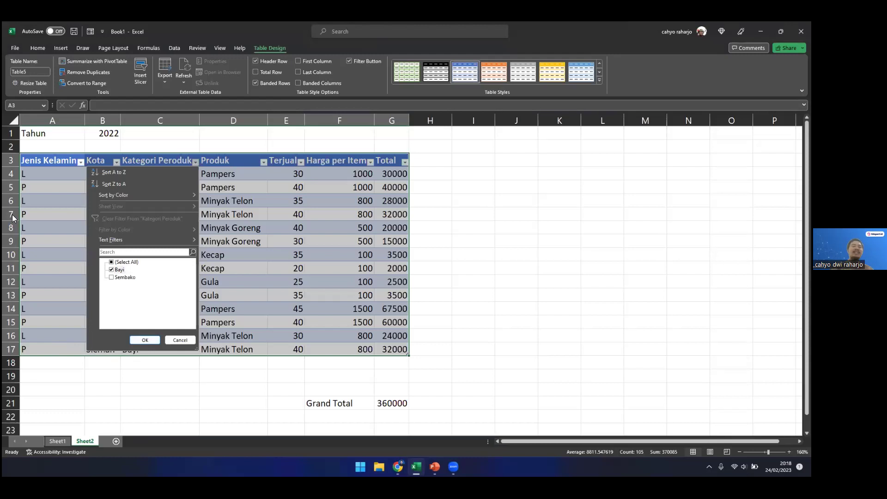
{"action": "left_click", "coordinate": [145, 340]}
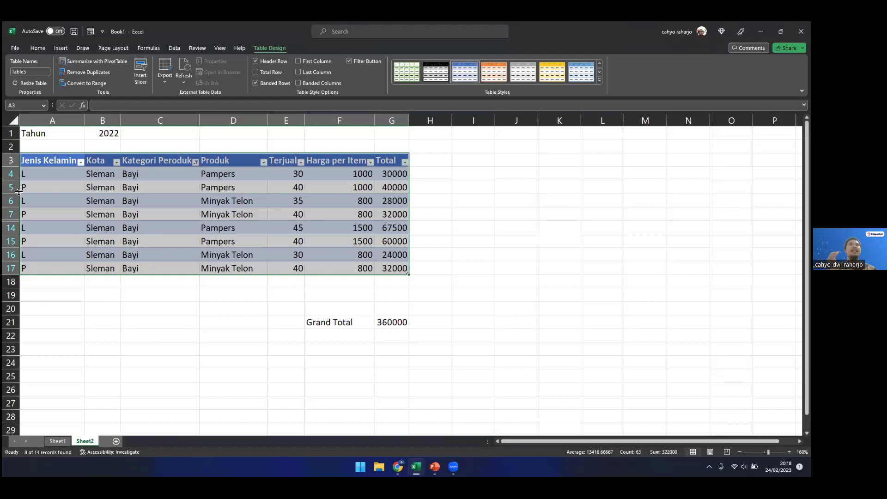
{"action": "left_click", "coordinate": [159, 200]}
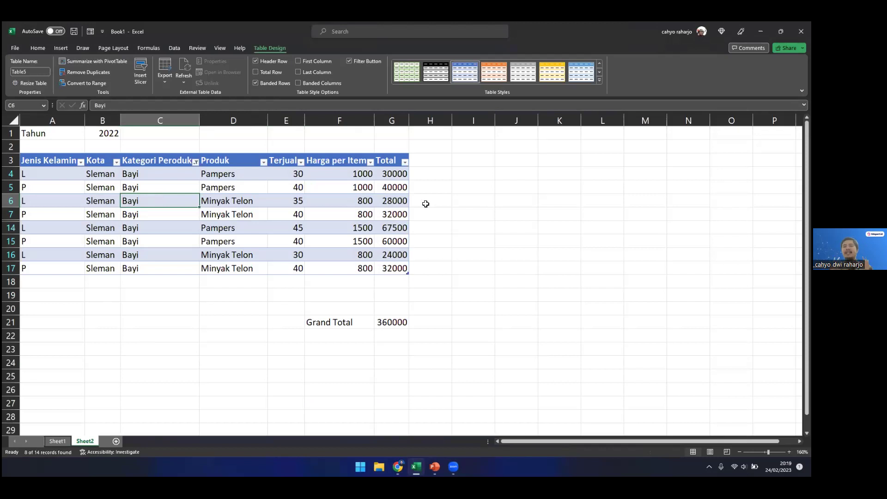
{"action": "left_click", "coordinate": [535, 188]}
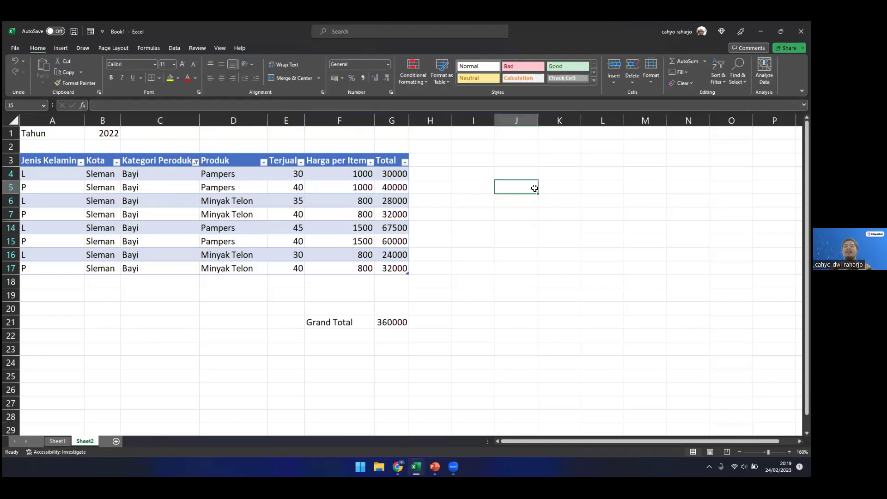
{"action": "left_click", "coordinate": [361, 201]}
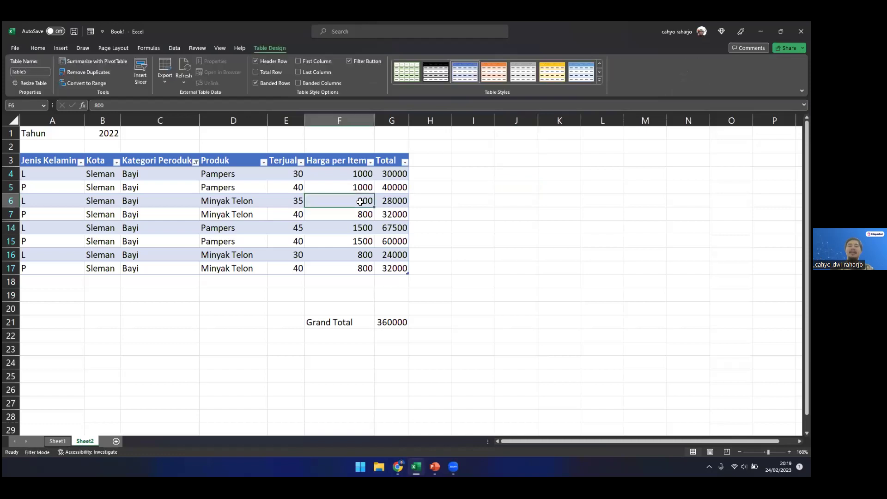
{"action": "left_click", "coordinate": [485, 226]}
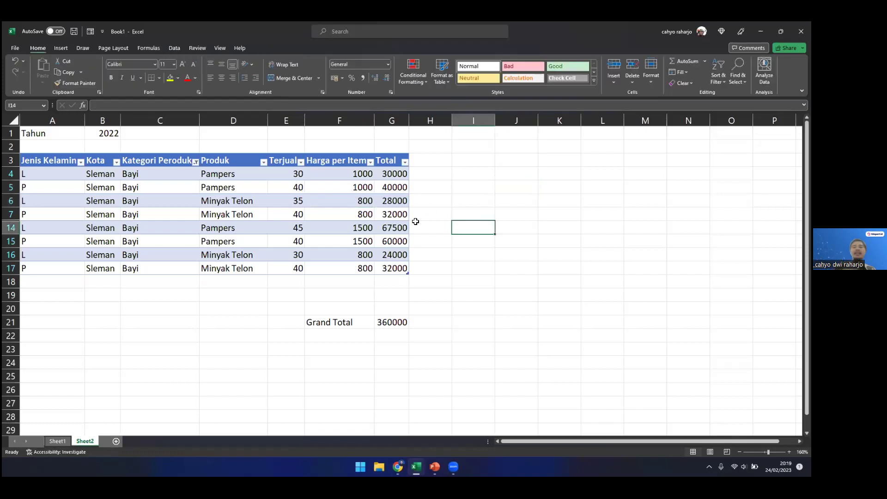
{"action": "left_click", "coordinate": [367, 226]}
{"action": "left_click", "coordinate": [489, 236]}
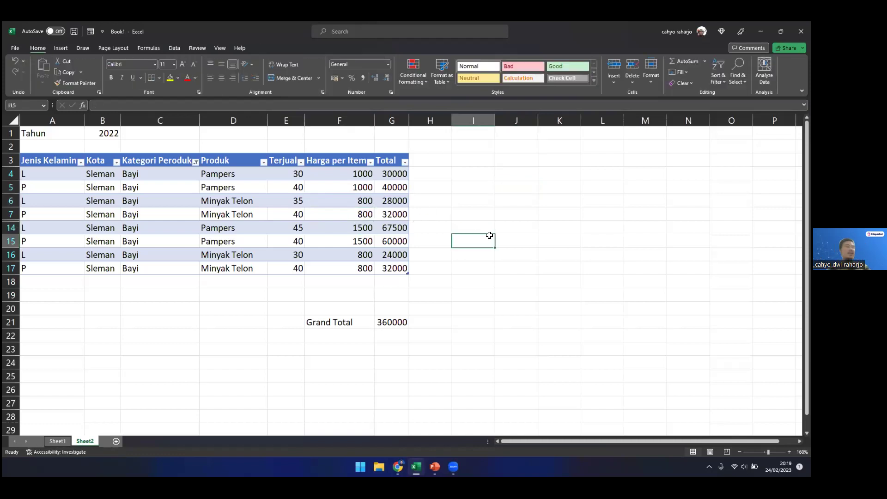
Add a total row to the sales table and clear the filter from the Kategori Peroduk column
{"action": "left_click", "coordinate": [236, 228]}
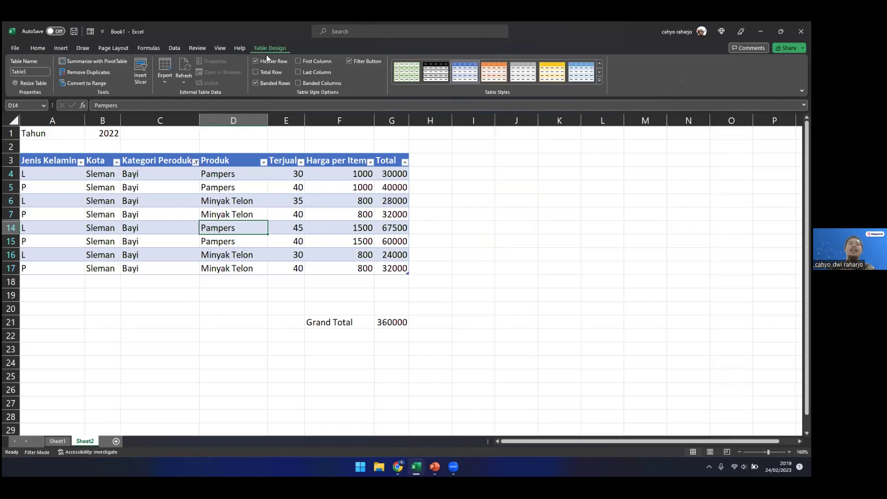
{"action": "left_click", "coordinate": [256, 72]}
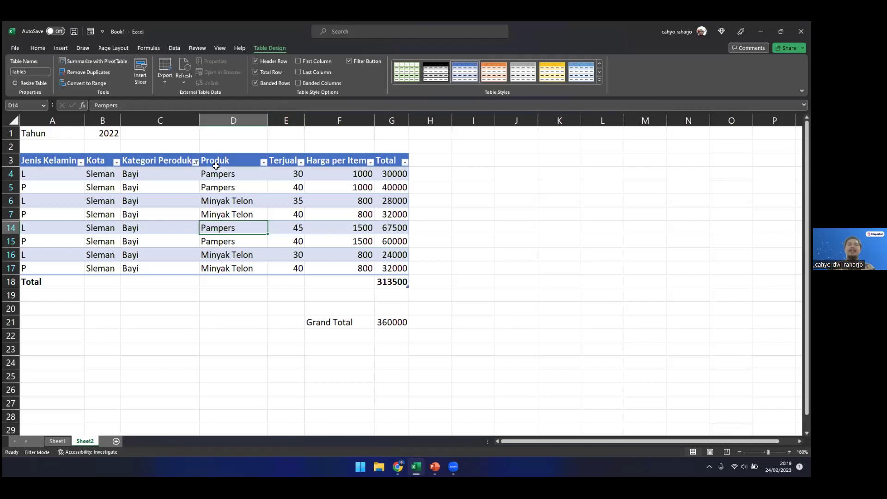
{"action": "left_click", "coordinate": [195, 162]}
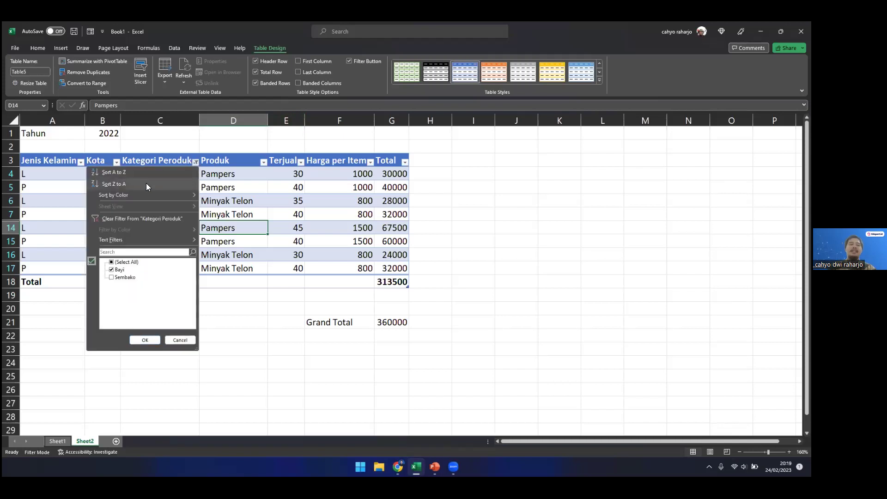
{"action": "left_click", "coordinate": [120, 218]}
Review the functions offered for the Total column's total row, including the full function list, and keep Sum as the calculation
{"action": "left_click", "coordinate": [403, 364]}
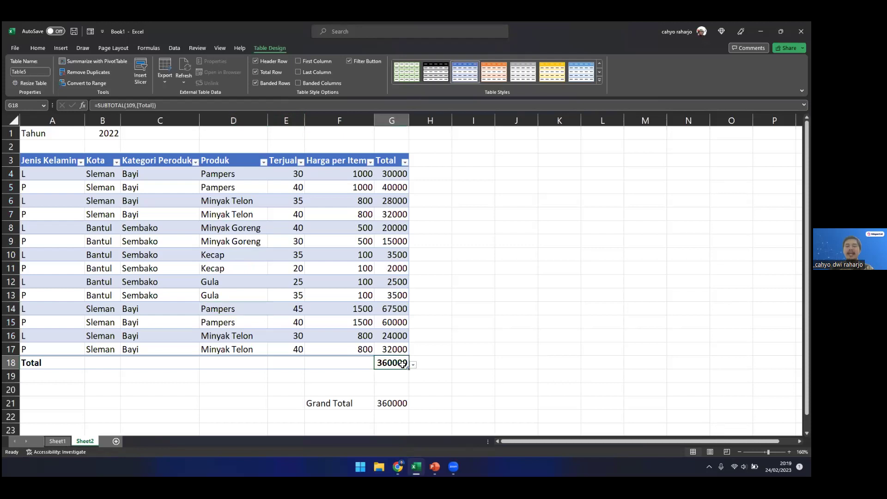
{"action": "left_click", "coordinate": [414, 365]}
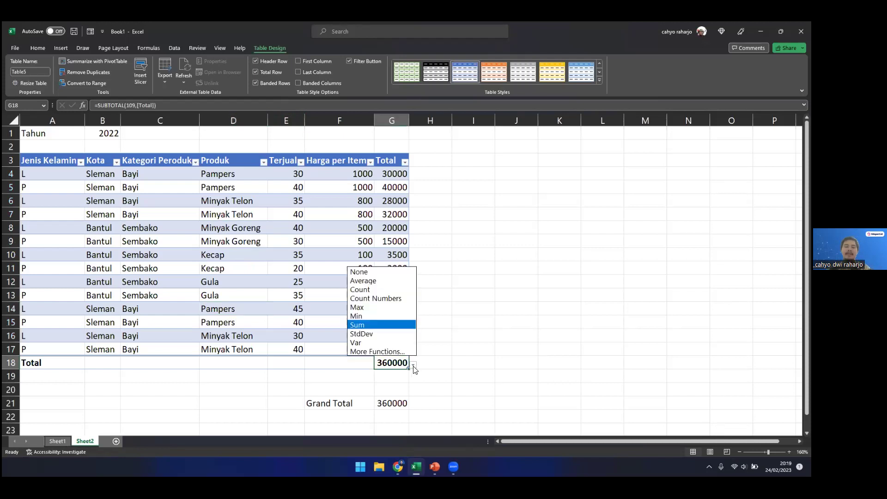
{"action": "left_click", "coordinate": [393, 352]}
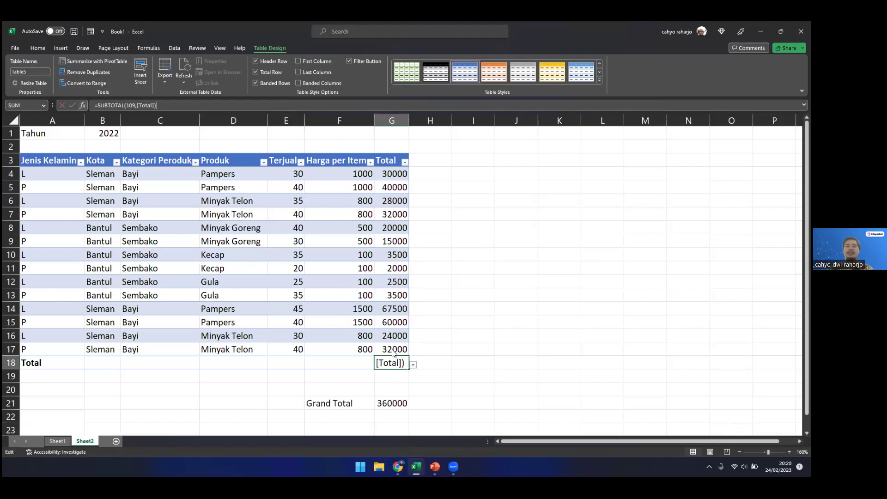
{"action": "scroll", "coordinate": [441, 192], "scroll_direction": "down", "scroll_amount": 1}
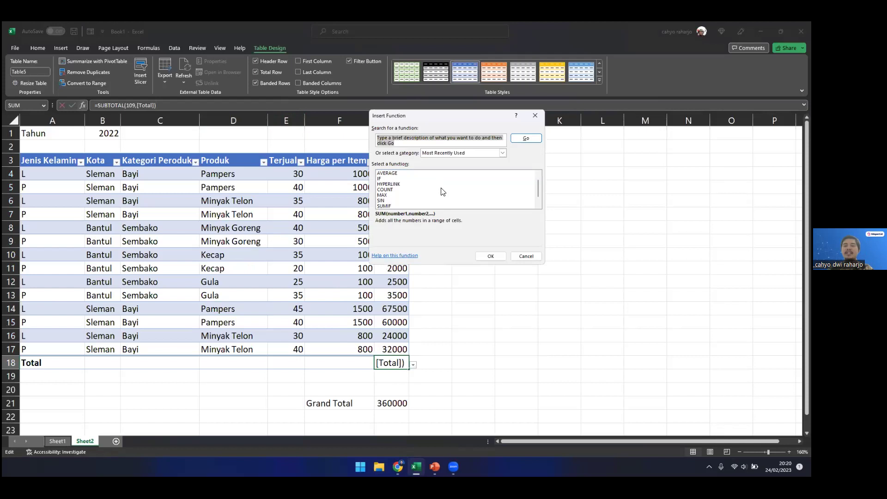
{"action": "left_click", "coordinate": [526, 256]}
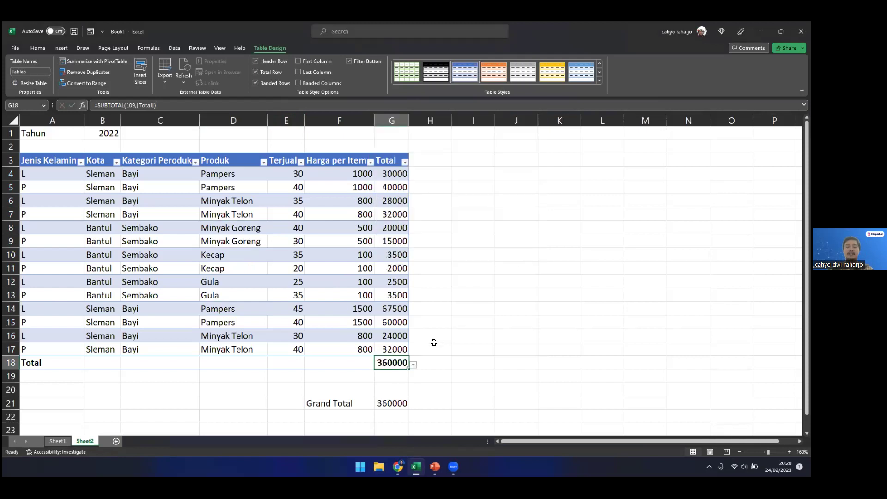
{"action": "left_click", "coordinate": [413, 365]}
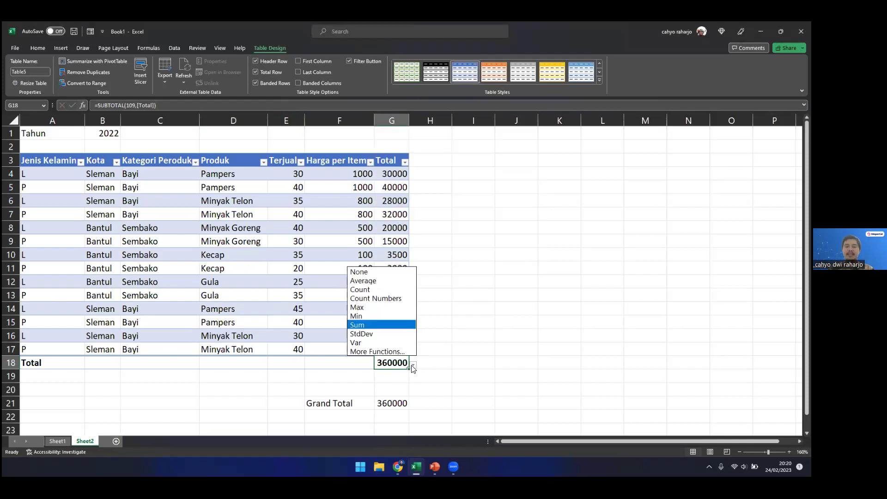
{"action": "left_click", "coordinate": [391, 324]}
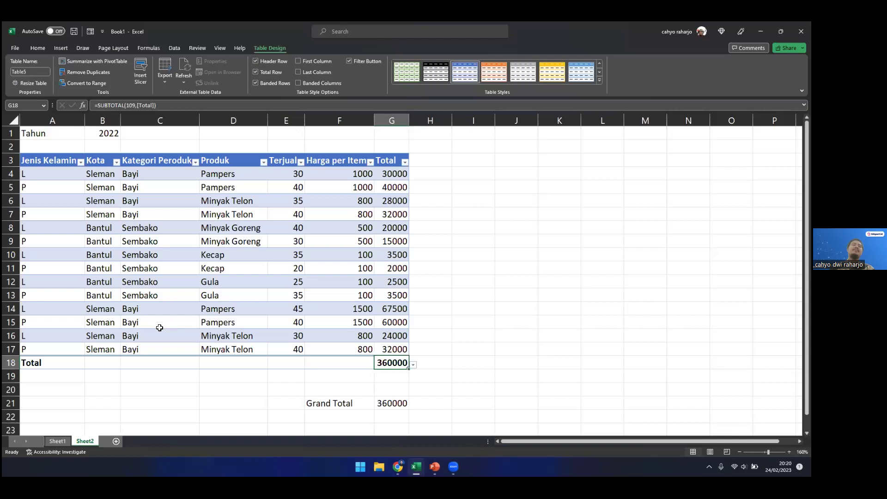
Filter the Jenis Kelamin column to show only L
{"action": "left_click", "coordinate": [82, 163]}
{"action": "left_click", "coordinate": [27, 262]}
{"action": "left_click", "coordinate": [27, 269]}
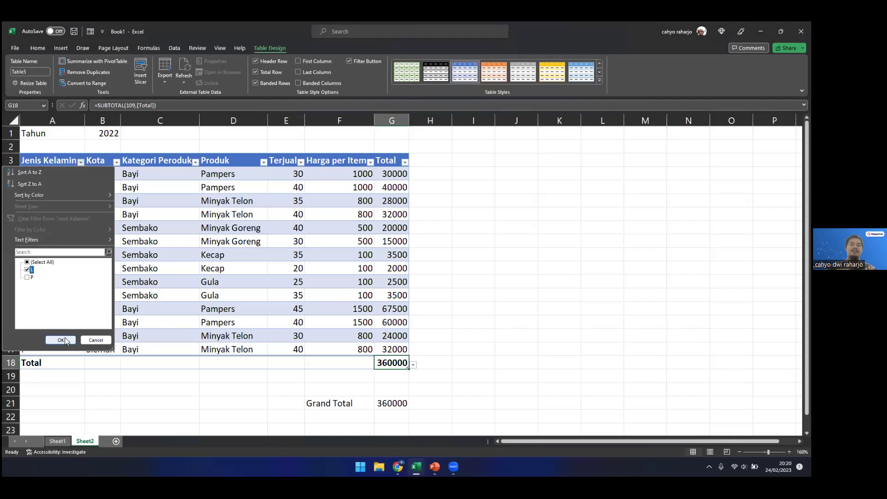
{"action": "left_click", "coordinate": [60, 340]}
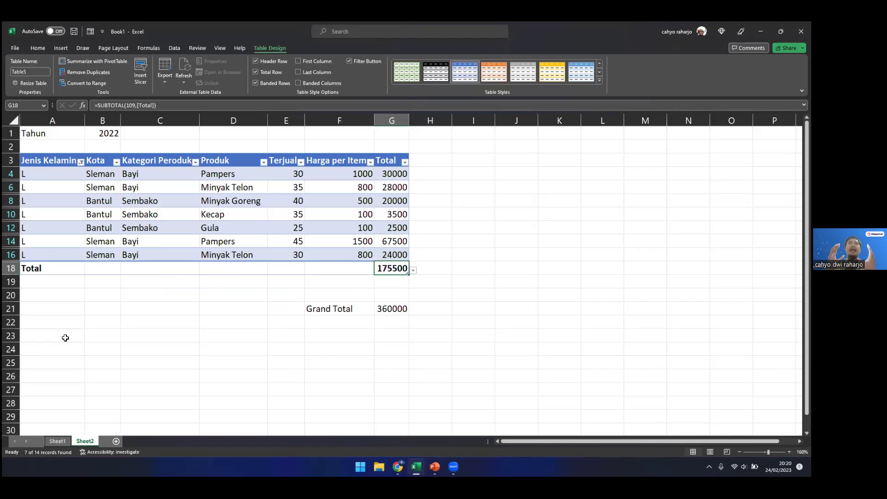
{"action": "left_click", "coordinate": [523, 214]}
{"action": "type", "text": "=sumif("}
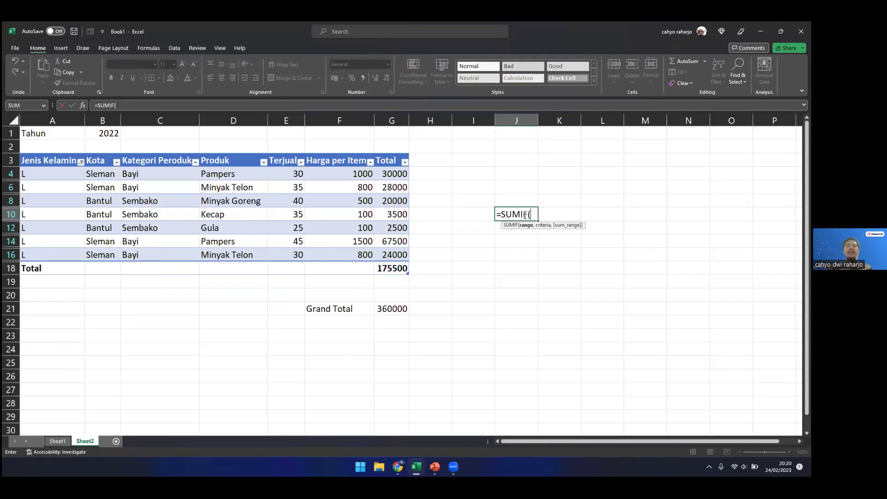
{"action": "key", "text": "BackSpace"}
{"action": "key", "text": "BackSpace"}
{"action": "key", "text": "BackSpace"}
{"action": "key", "text": "BackSpace"}
{"action": "key", "text": "BackSpace"}
{"action": "key", "text": "BackSpace"}
{"action": "key", "text": "BackSpace"}
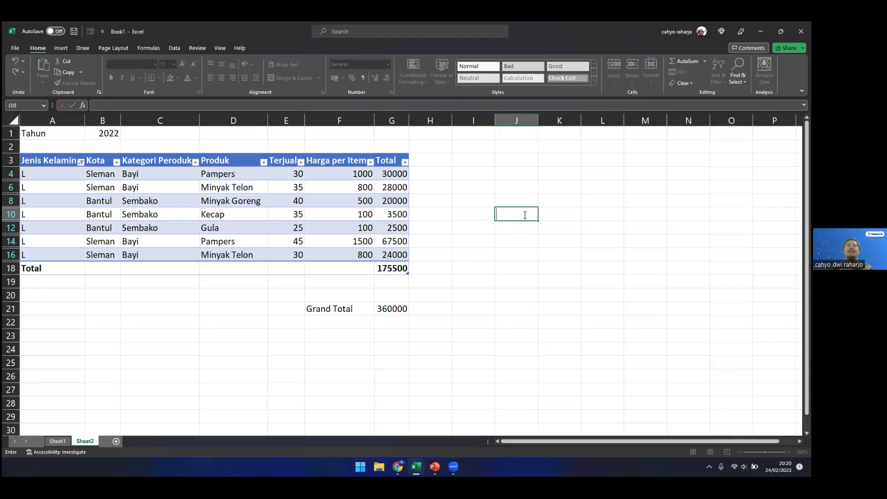
{"action": "key", "text": "Escape"}
Narrow the filtered table further by showing only Bayi in the Kategori Peroduk column
{"action": "left_click", "coordinate": [254, 223]}
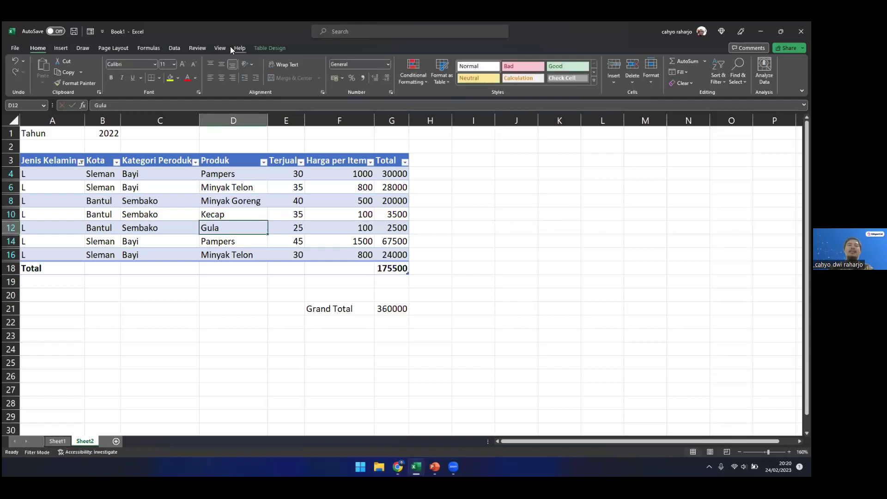
{"action": "left_click", "coordinate": [261, 49]}
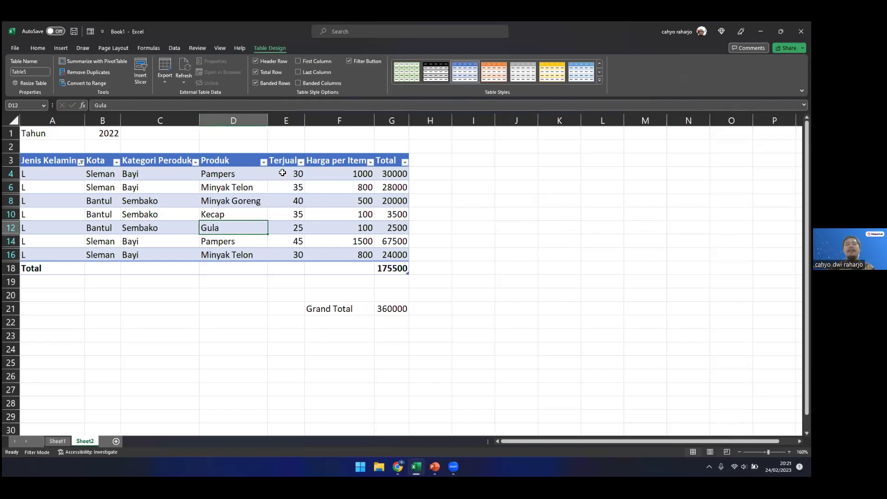
{"action": "left_click", "coordinate": [194, 162]}
{"action": "left_click", "coordinate": [196, 162]}
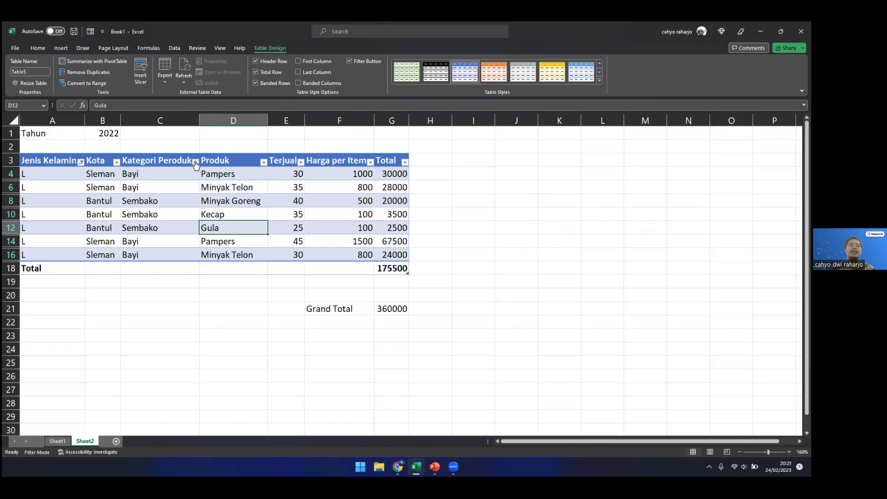
{"action": "left_click", "coordinate": [195, 162]}
{"action": "left_click", "coordinate": [111, 263]}
{"action": "left_click", "coordinate": [112, 270]}
{"action": "left_click", "coordinate": [144, 340]}
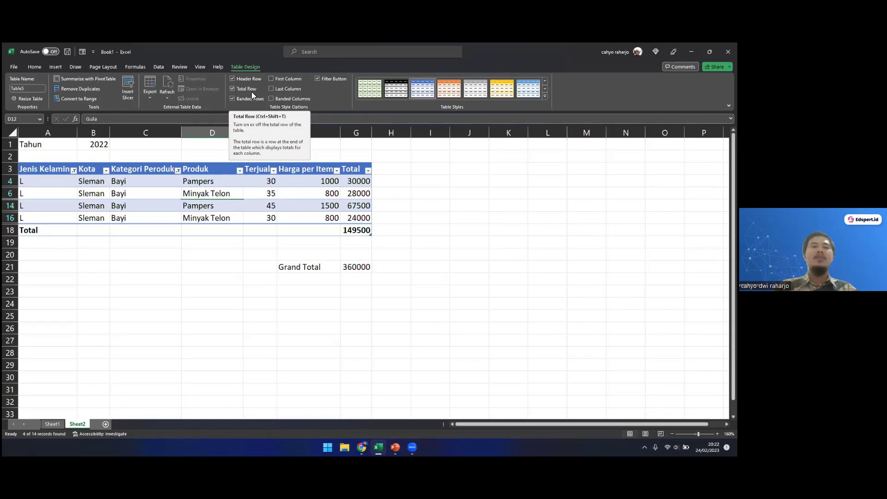
{"action": "left_click", "coordinate": [155, 68]}
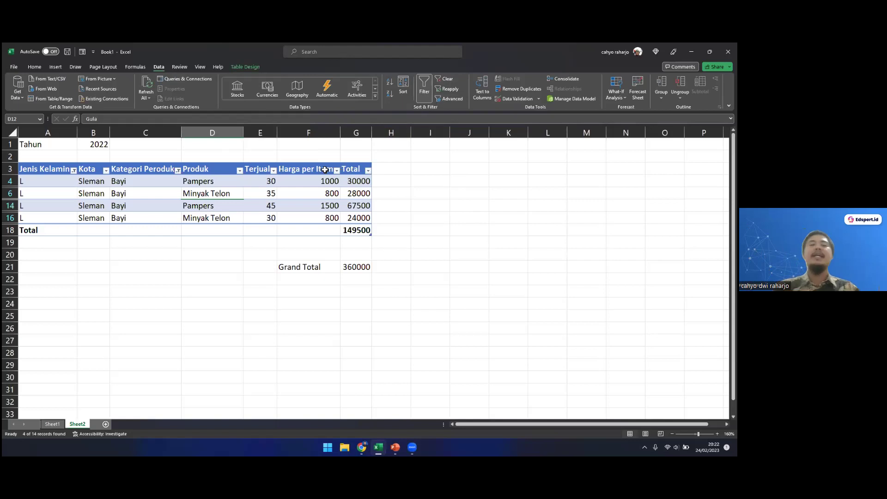
{"action": "left_click", "coordinate": [293, 180]}
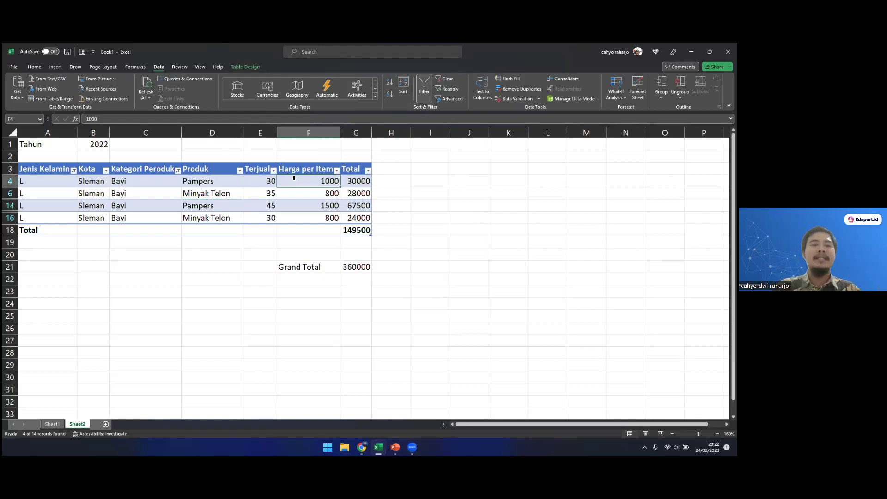
{"action": "left_click", "coordinate": [75, 67]}
{"action": "left_click", "coordinate": [54, 68]}
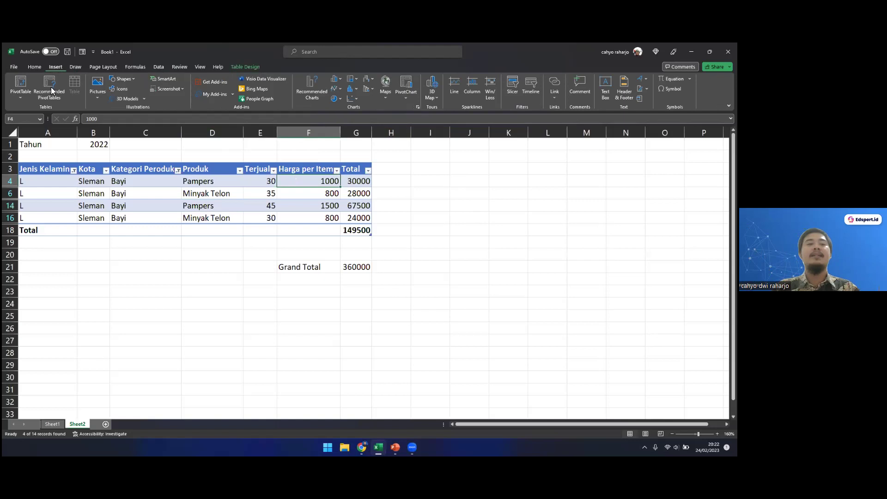
{"action": "left_click", "coordinate": [239, 70]}
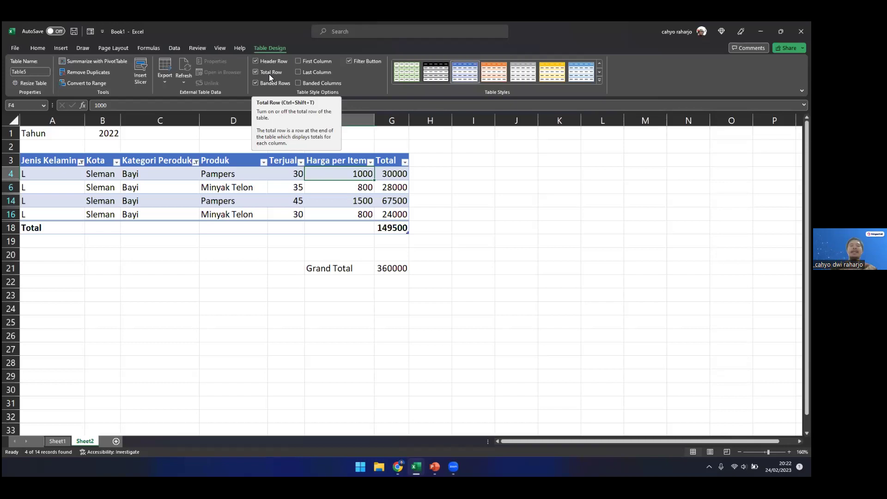
Clear all filters from the sales table at once
{"action": "left_click", "coordinate": [389, 226]}
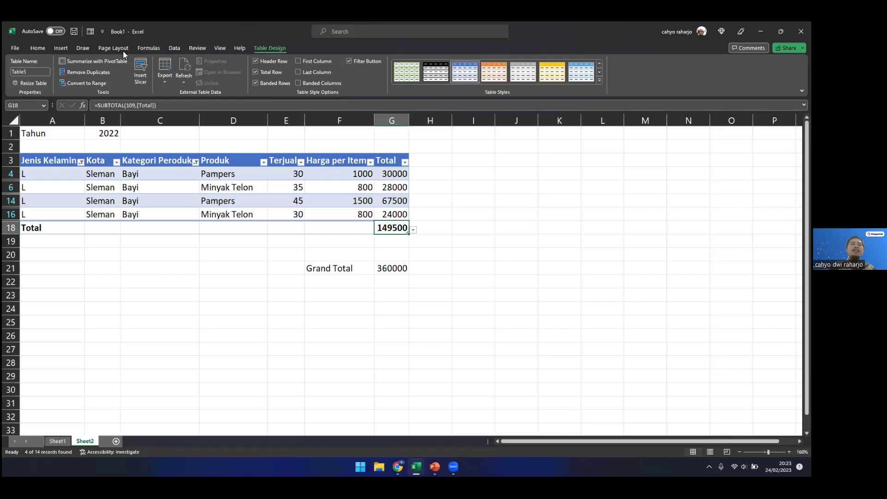
{"action": "left_click", "coordinate": [175, 48]}
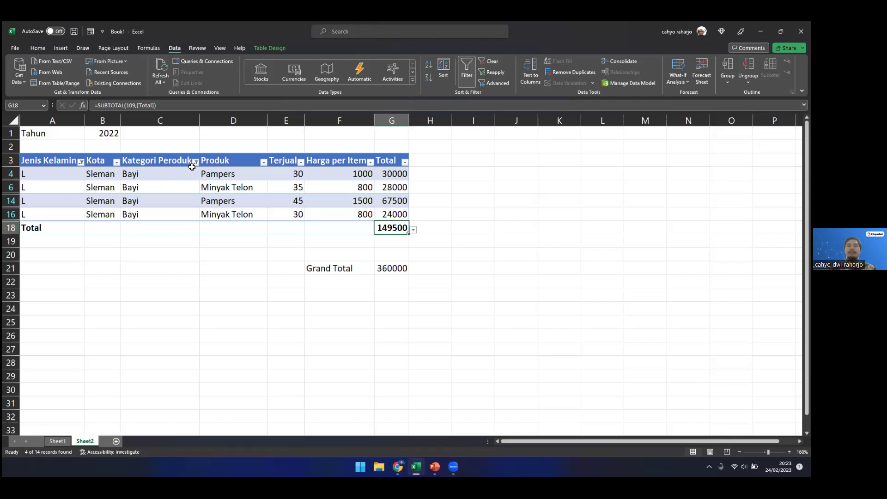
{"action": "left_click", "coordinate": [490, 61]}
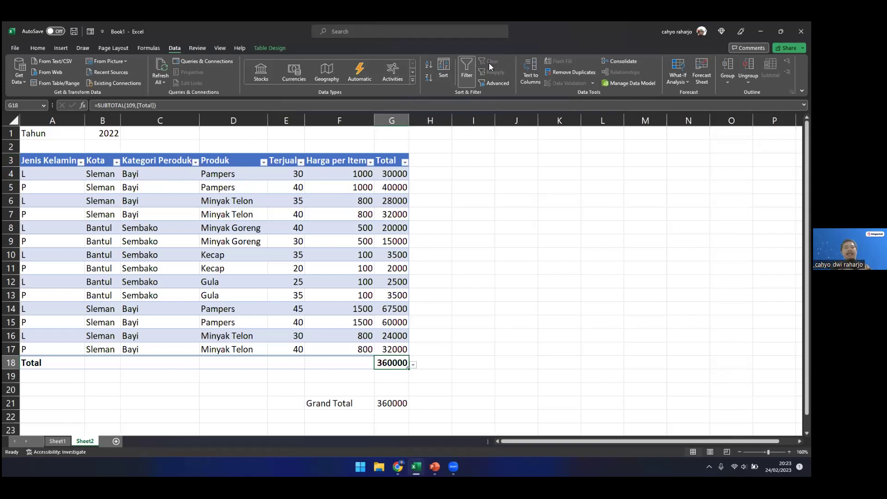
{"action": "left_click", "coordinate": [269, 240]}
{"action": "left_click", "coordinate": [56, 46]}
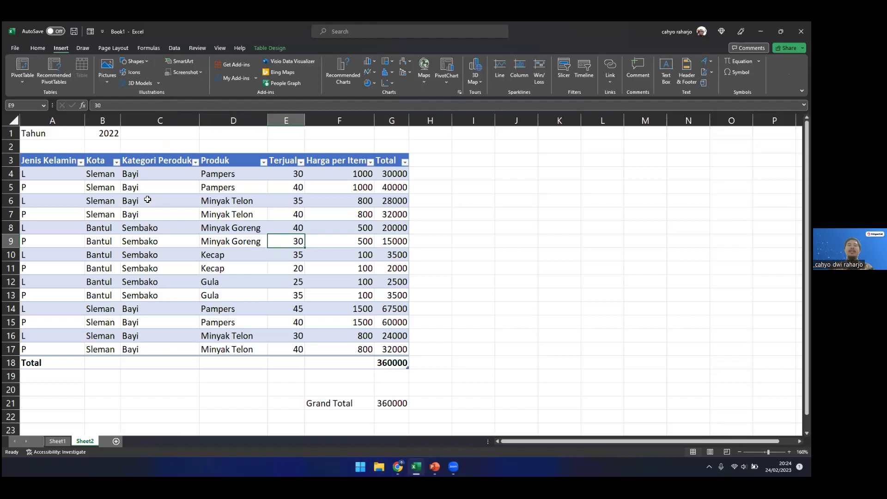
{"action": "left_click", "coordinate": [37, 48]}
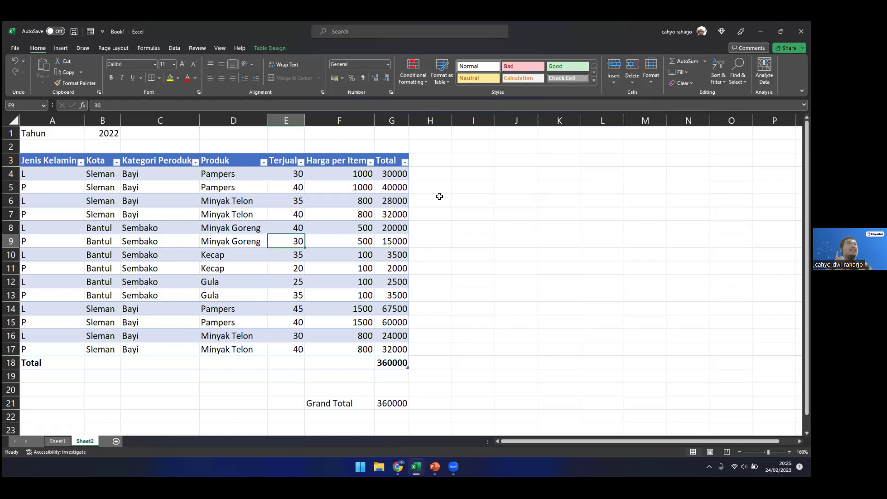
Select the Total values in G4:G17 and preview the Data Bars, Color Scales and Icon Sets conditional formats
{"action": "left_click_drag", "start_coordinate": [399, 347], "coordinate": [392, 175]}
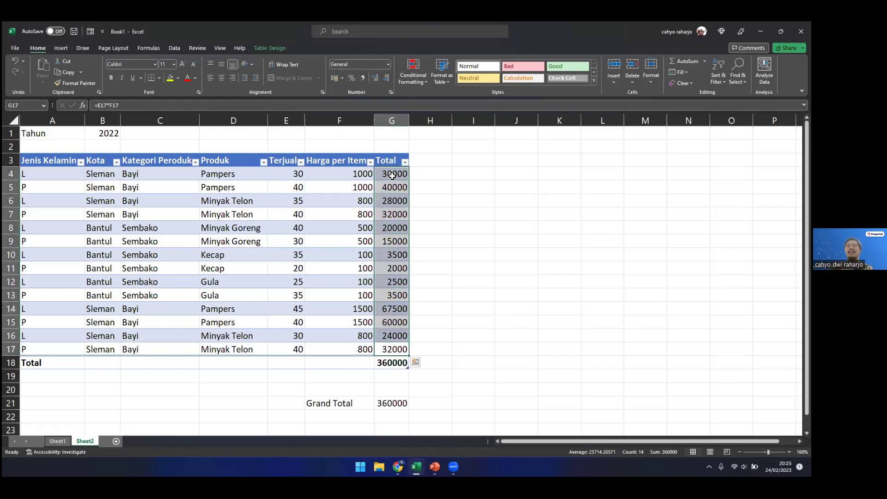
{"action": "left_click", "coordinate": [415, 83]}
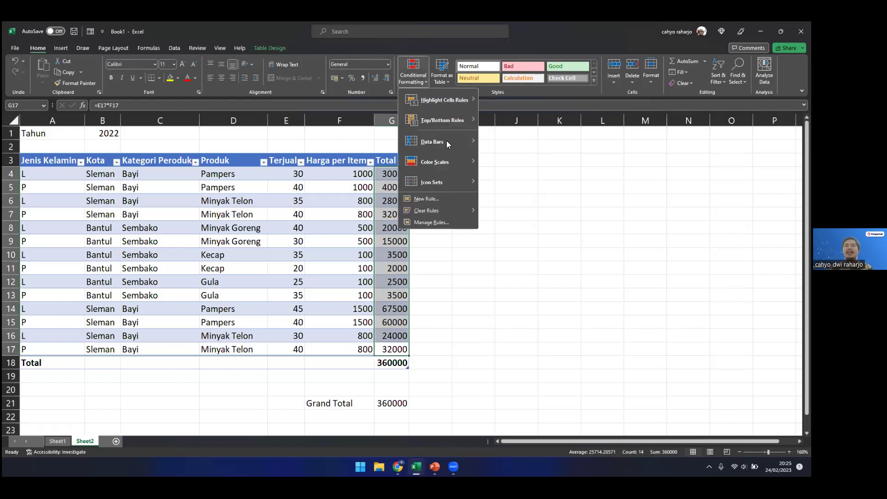
{"action": "mouse_move", "coordinate": [446, 140]}
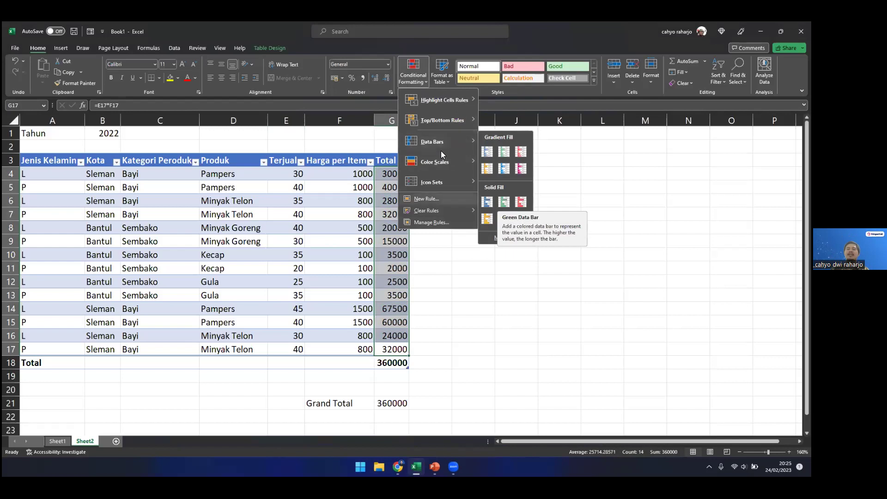
{"action": "mouse_move", "coordinate": [445, 162]}
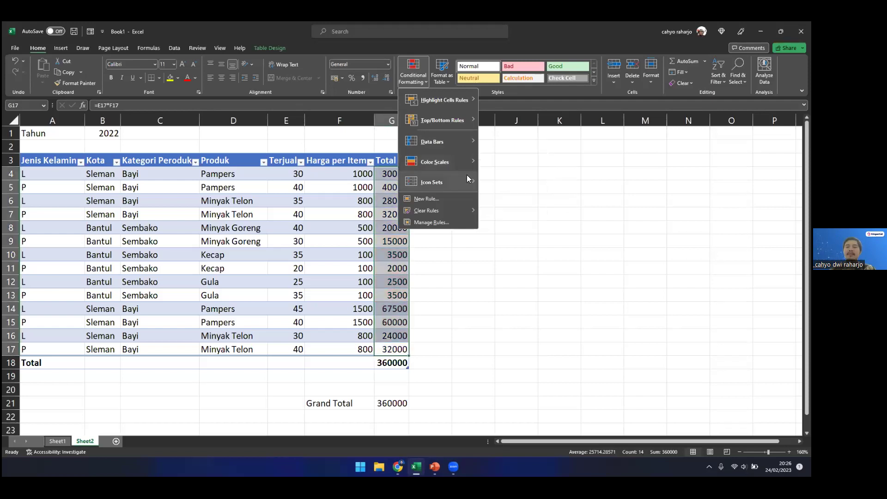
{"action": "mouse_move", "coordinate": [469, 178]}
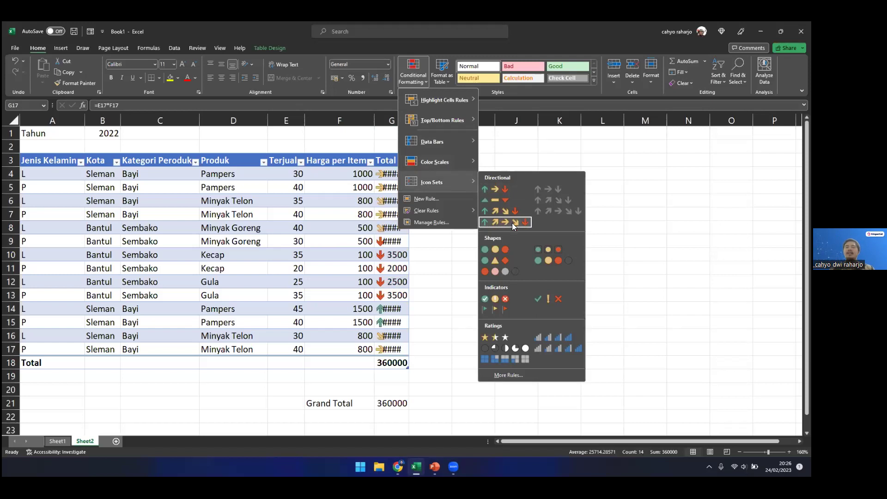
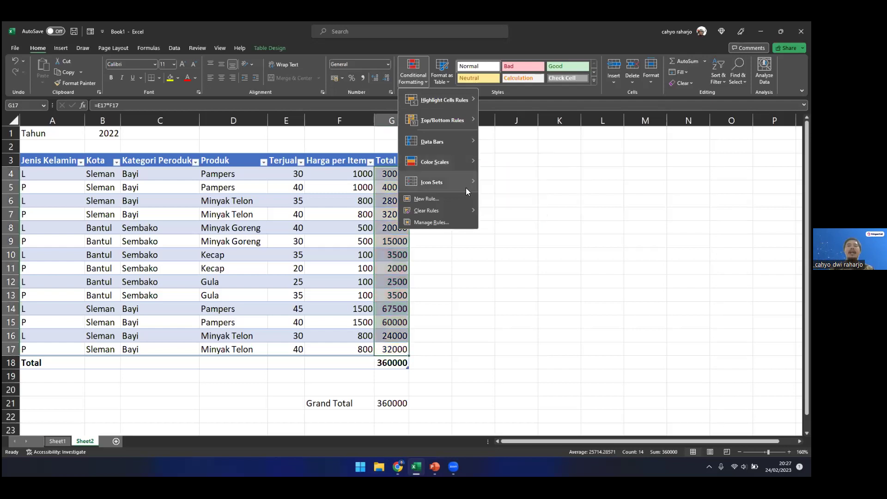
{"action": "mouse_move", "coordinate": [466, 187]}
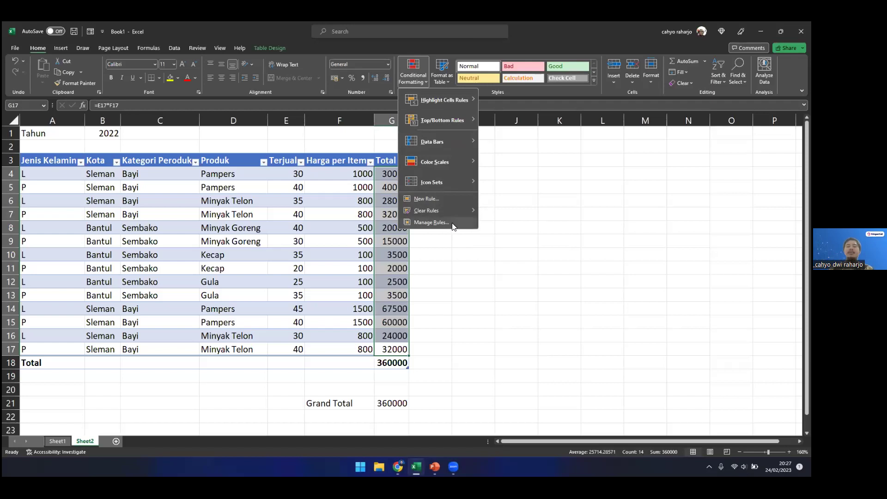
Open the Conditional Formatting Rules Manager and examine the rules for this worksheet, the current selection and this table
{"action": "left_click", "coordinate": [452, 223]}
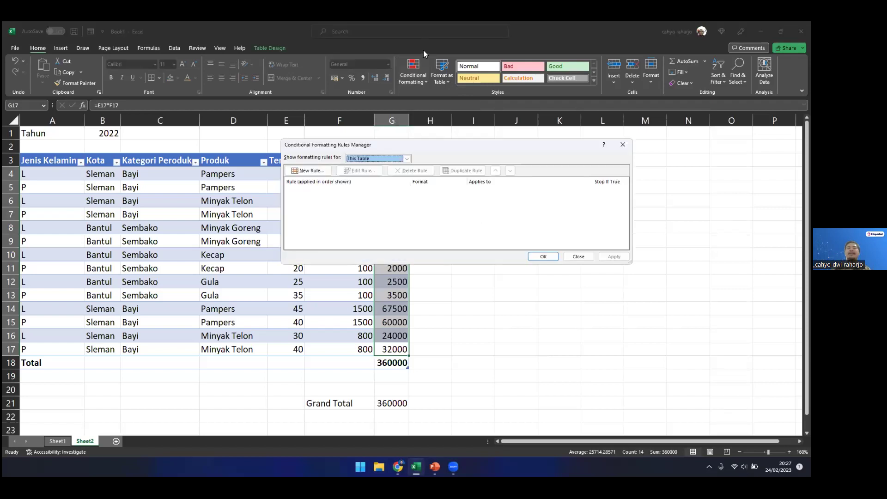
{"action": "left_click_drag", "start_coordinate": [423, 146], "coordinate": [575, 140]}
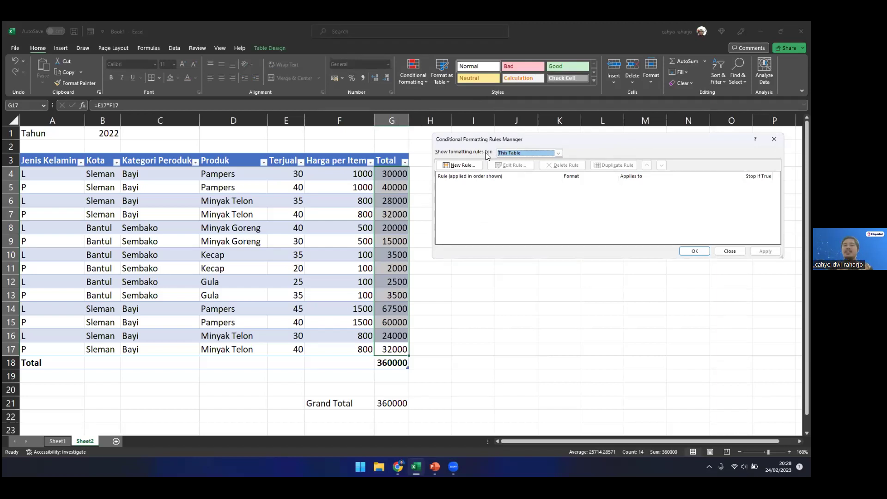
{"action": "left_click", "coordinate": [507, 153]}
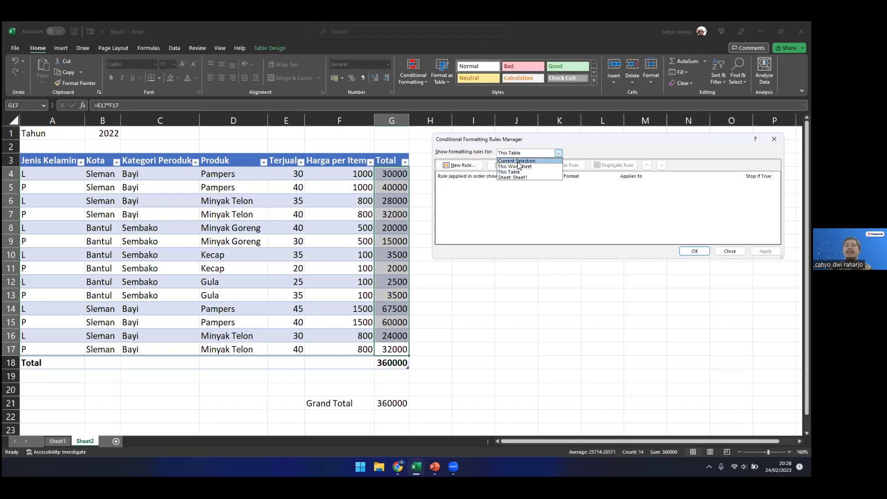
{"action": "left_click", "coordinate": [520, 167]}
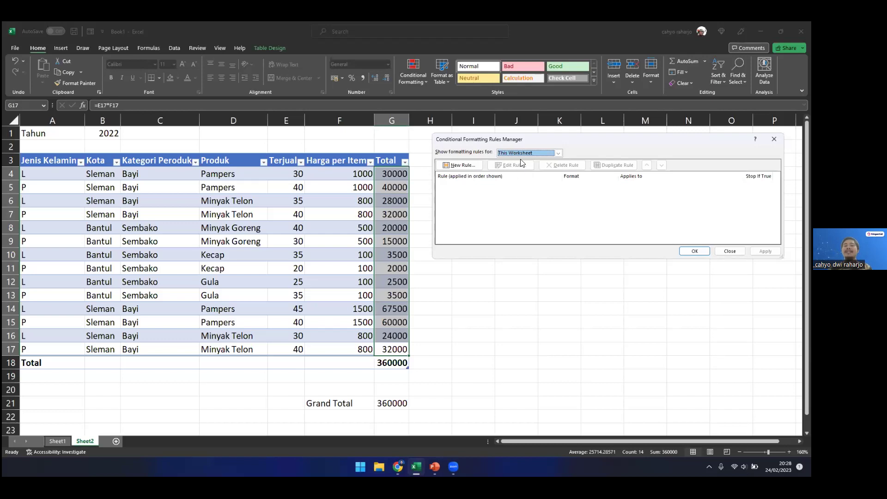
{"action": "left_click", "coordinate": [522, 153]}
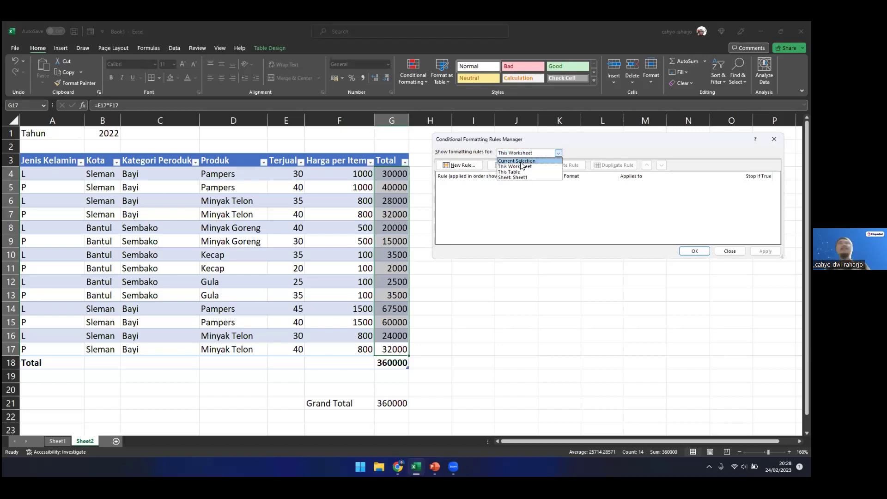
{"action": "left_click", "coordinate": [520, 161]}
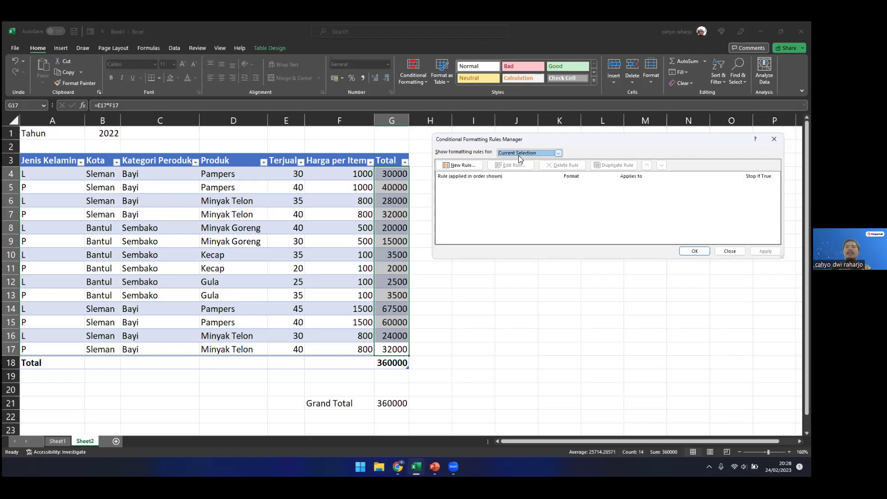
{"action": "left_click", "coordinate": [518, 155]}
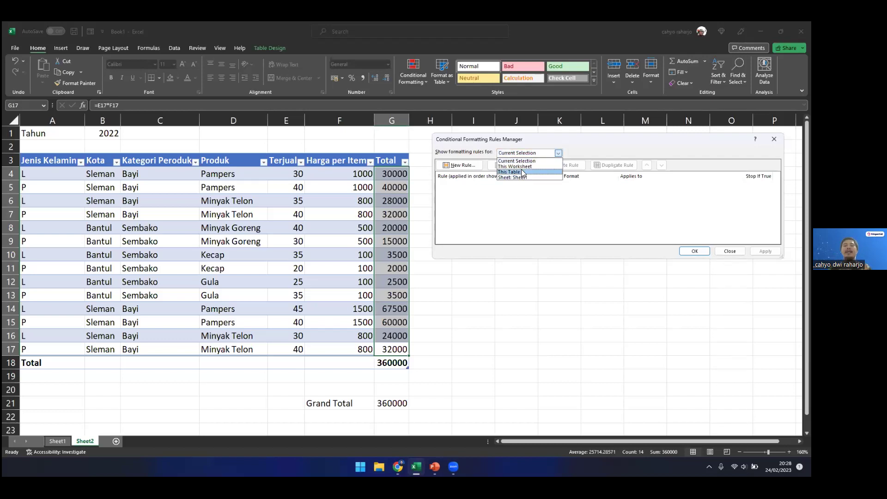
{"action": "left_click", "coordinate": [522, 172]}
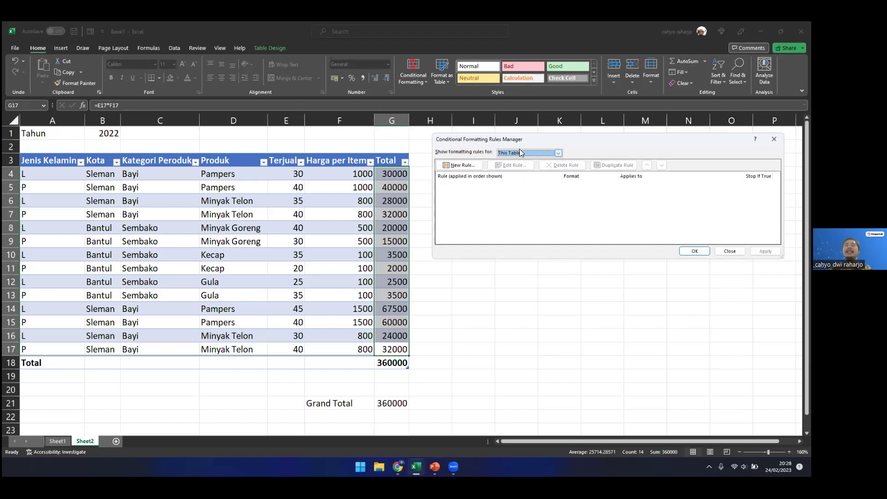
{"action": "left_click", "coordinate": [519, 152]}
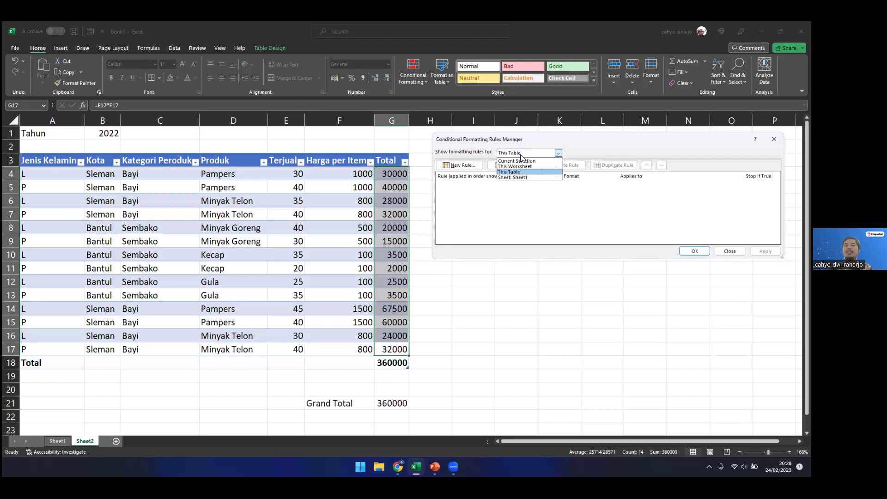
{"action": "left_click", "coordinate": [522, 167]}
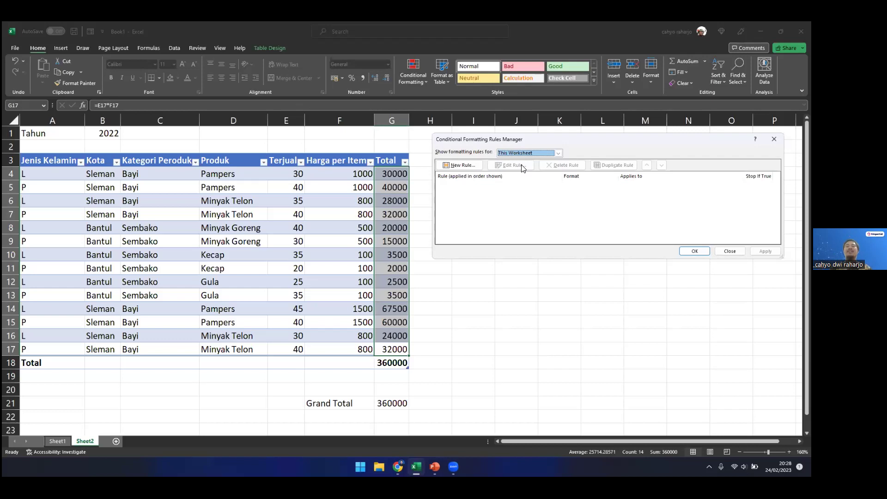
{"action": "left_click", "coordinate": [558, 153]}
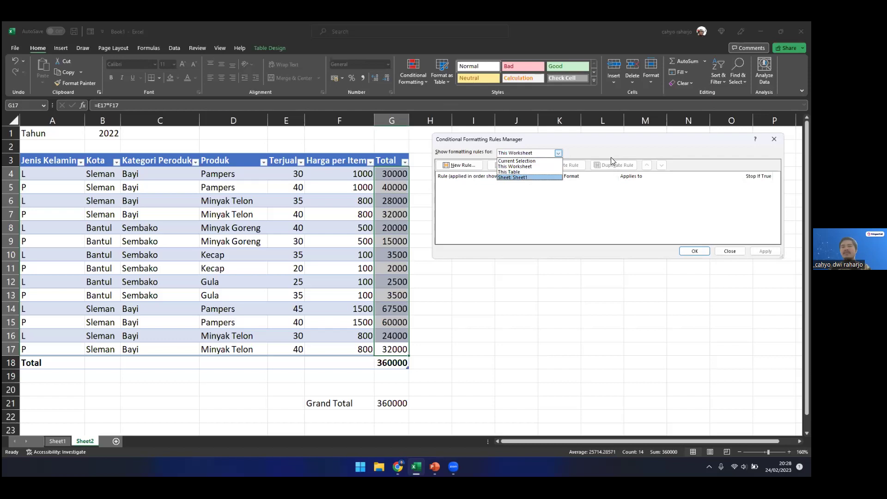
{"action": "left_click", "coordinate": [594, 143]}
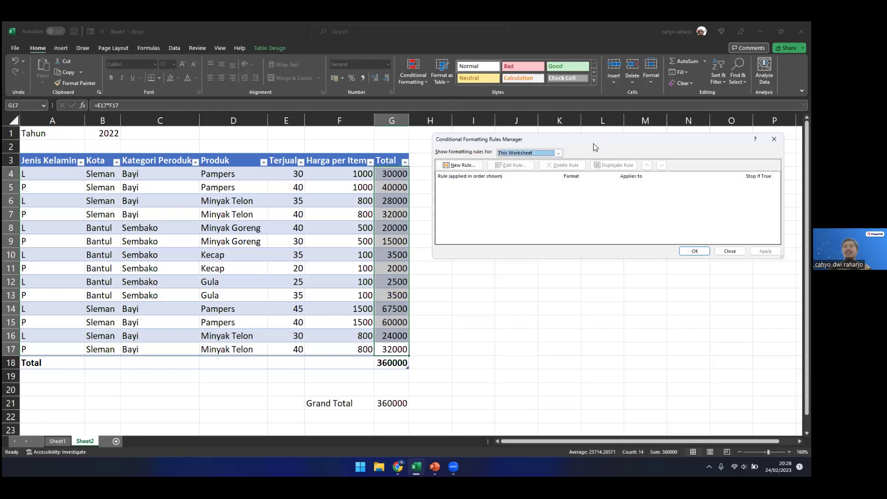
{"action": "left_click", "coordinate": [471, 166]}
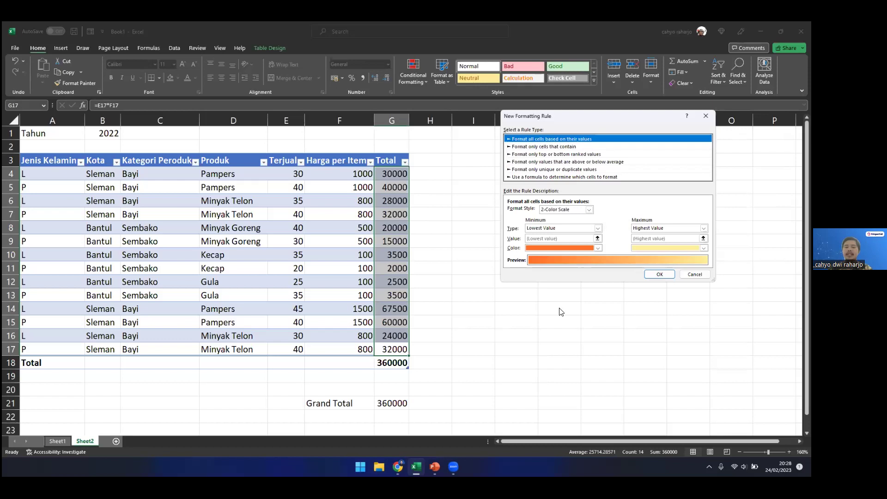
{"action": "left_click", "coordinate": [705, 116]}
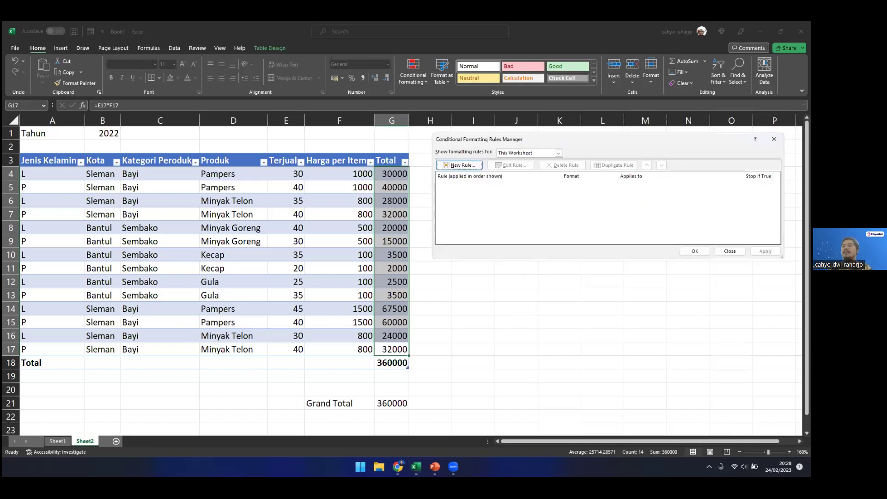
{"action": "left_click", "coordinate": [774, 139]}
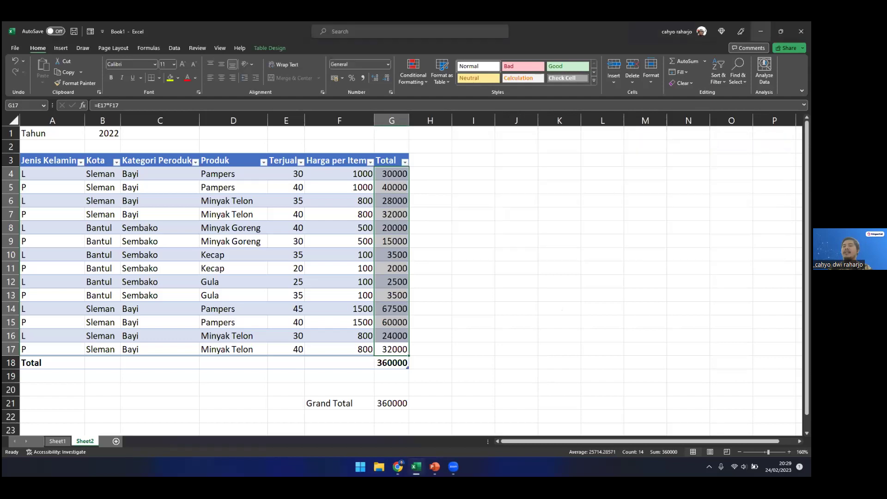
Minimize the open windows and set the Windows display scale to 150% (Recommended) in the display settings
{"action": "left_click", "coordinate": [760, 31]}
{"action": "left_click", "coordinate": [760, 31]}
{"action": "right_click", "coordinate": [695, 62]}
{"action": "left_click", "coordinate": [716, 146]}
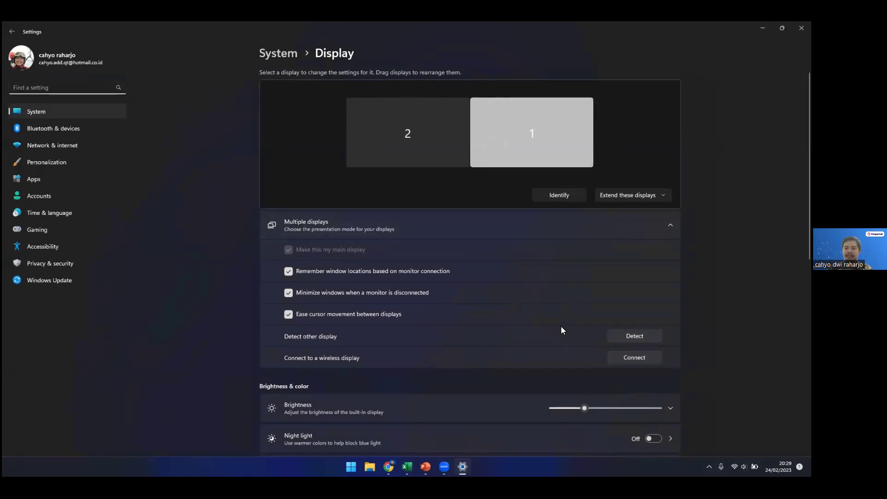
{"action": "scroll", "coordinate": [561, 326], "scroll_direction": "down", "scroll_amount": 4}
{"action": "left_click", "coordinate": [634, 348]}
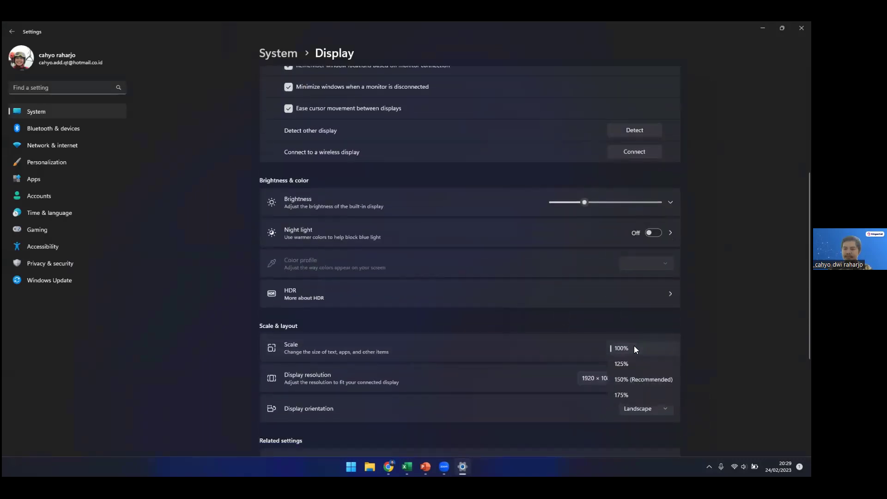
{"action": "left_click", "coordinate": [642, 380]}
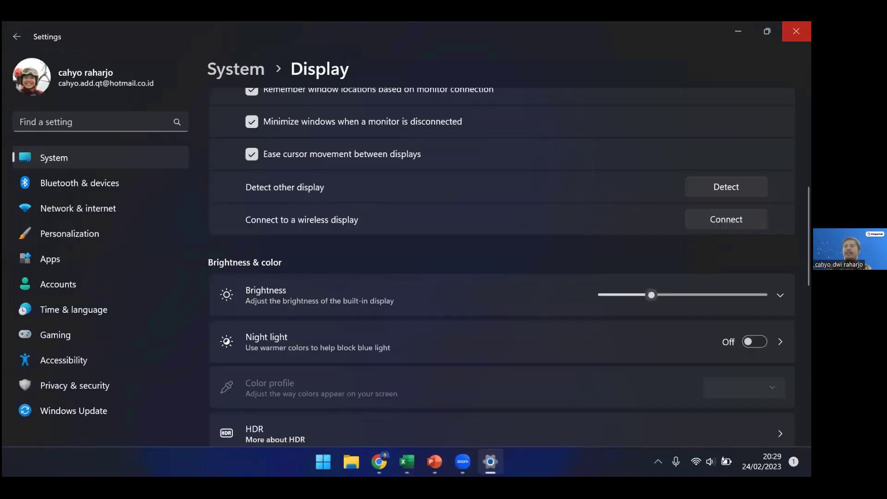
{"action": "left_click", "coordinate": [796, 31]}
Switch back to the Book1 workbook in Excel and reopen the Conditional Formatting Rules Manager, going through its rule scope choices
{"action": "mouse_move", "coordinate": [448, 461]}
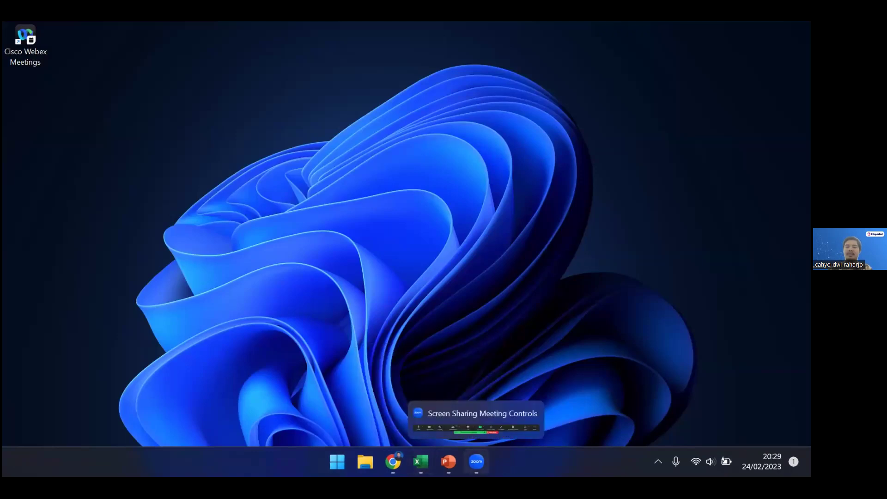
{"action": "left_click", "coordinate": [421, 461]}
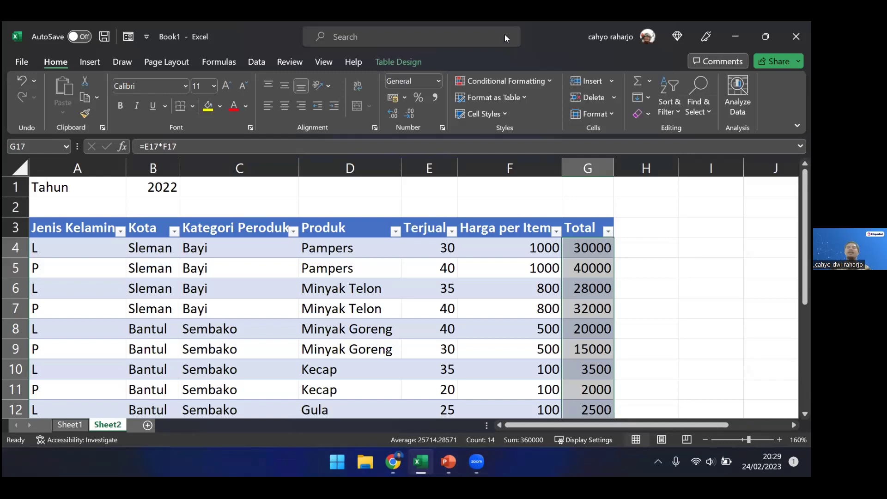
{"action": "left_click", "coordinate": [510, 82]}
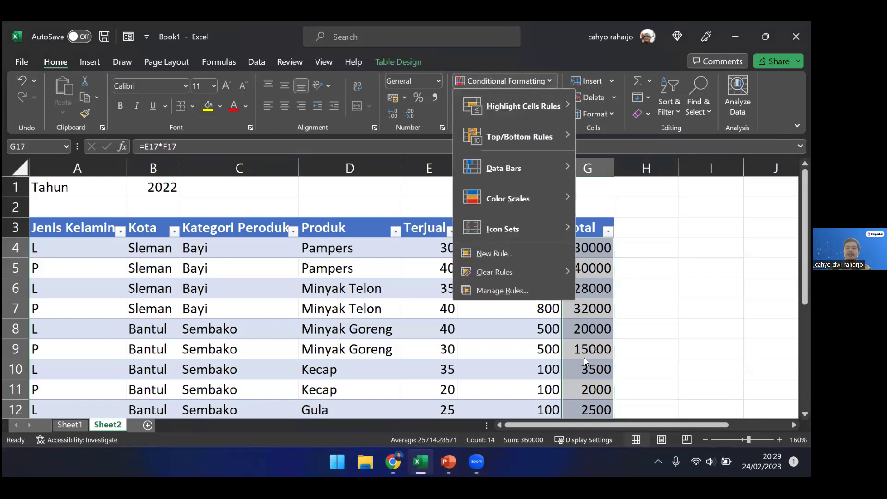
{"action": "left_click", "coordinate": [510, 288]}
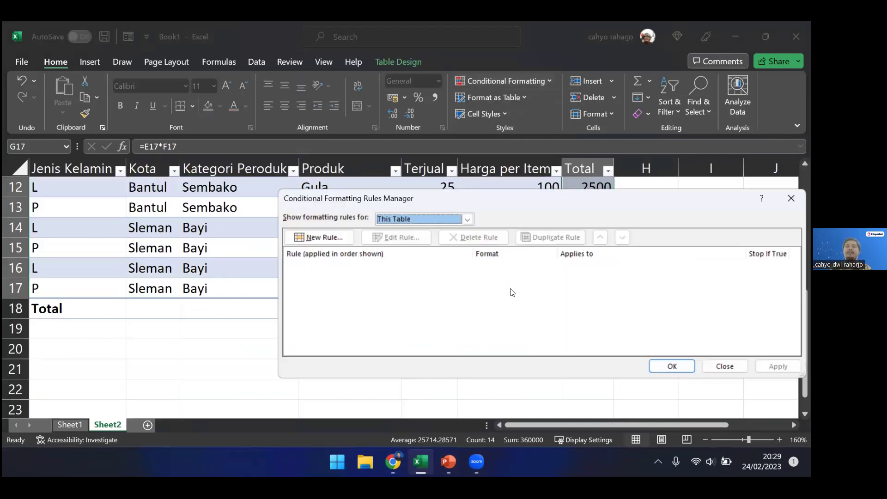
{"action": "left_click", "coordinate": [456, 220]}
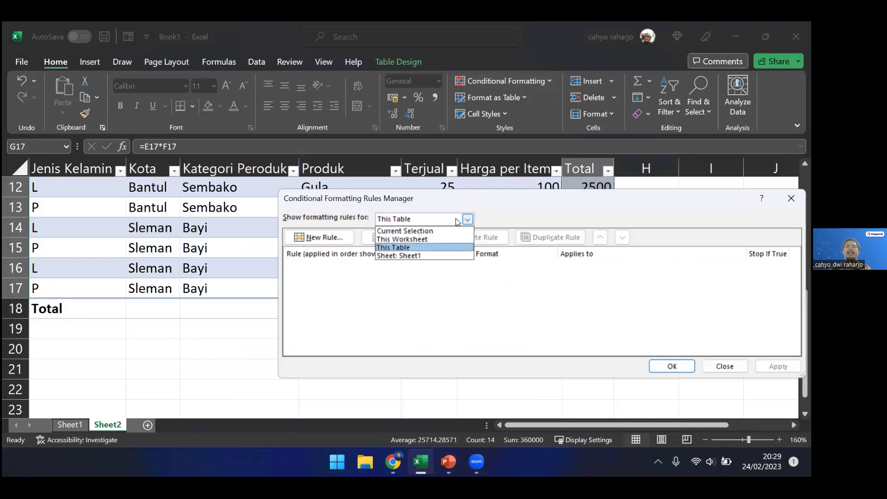
{"action": "key", "text": "Up"}
{"action": "key", "text": "Up"}
{"action": "key", "text": "Down"}
{"action": "key", "text": "Up"}
{"action": "left_click", "coordinate": [522, 209]}
Start a new conditional formatting rule and examine the rule types from cell values through unique or duplicate values
{"action": "left_click", "coordinate": [332, 241]}
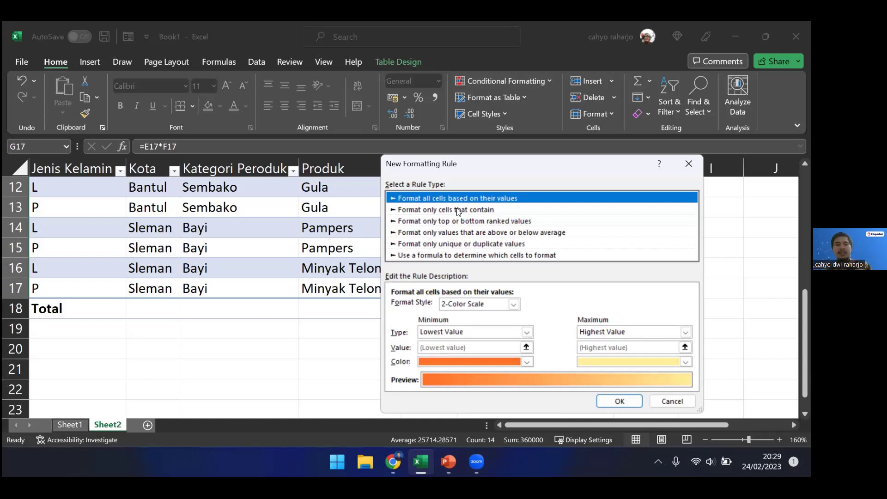
{"action": "left_click", "coordinate": [465, 212]}
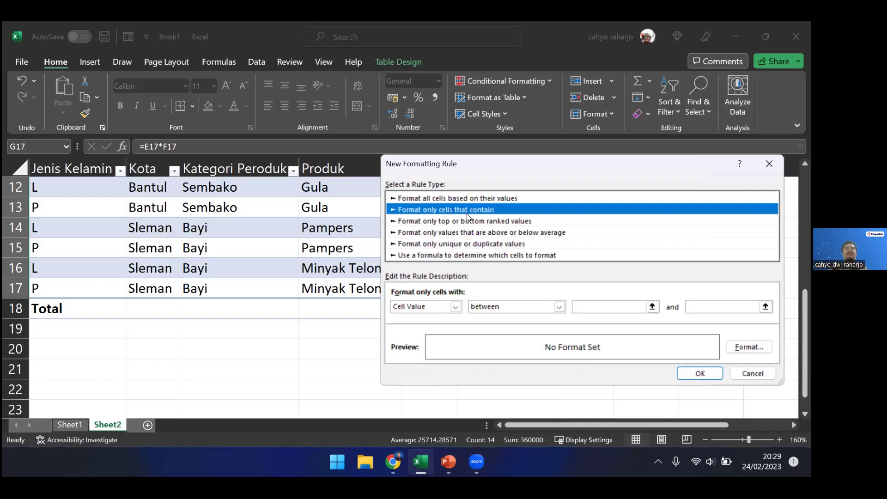
{"action": "left_click", "coordinate": [476, 222]}
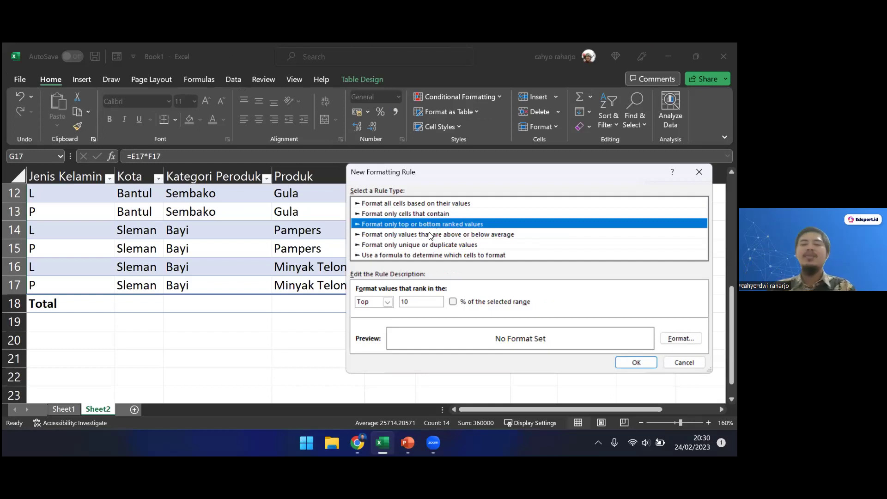
{"action": "left_click", "coordinate": [429, 236]}
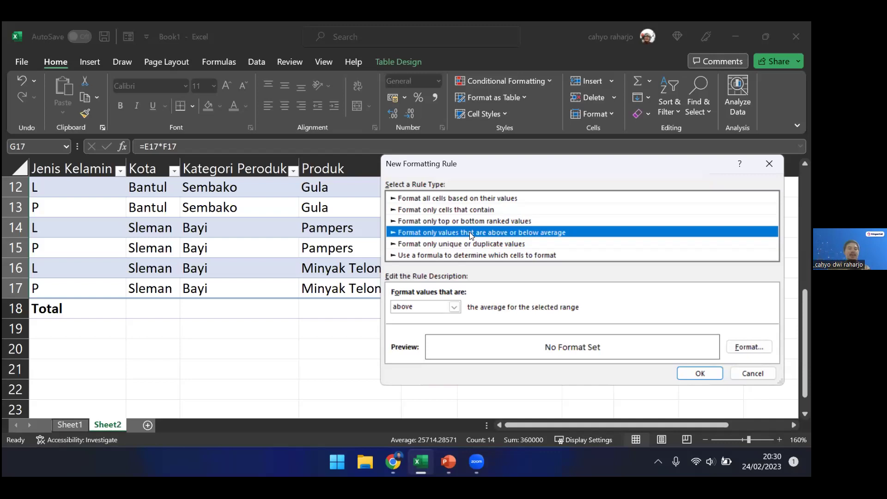
{"action": "left_click", "coordinate": [538, 244]}
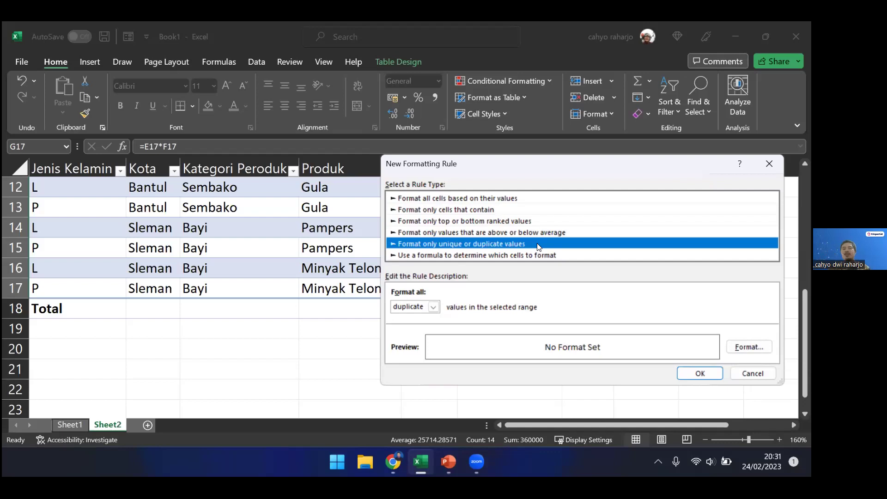
Define the rule to format only cells that contain a cell value greater than 20000
{"action": "left_click", "coordinate": [499, 210]}
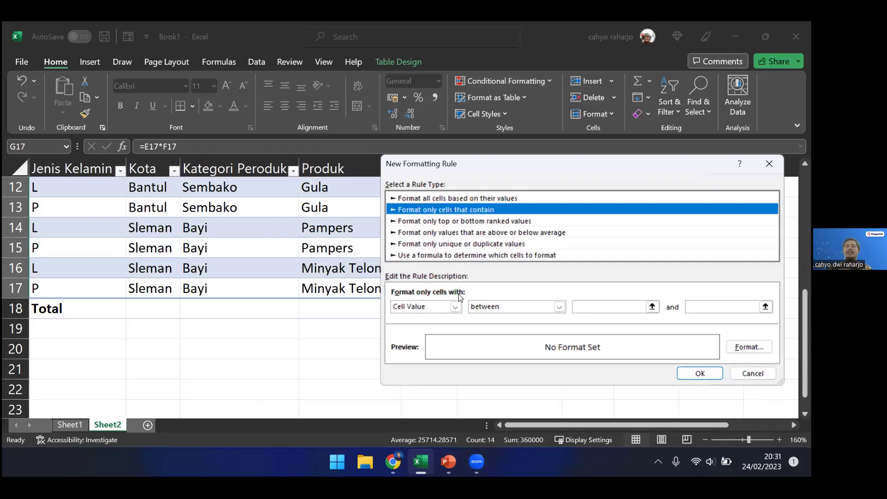
{"action": "left_click", "coordinate": [559, 306]}
{"action": "left_click", "coordinate": [490, 350]}
{"action": "left_click", "coordinate": [607, 306]}
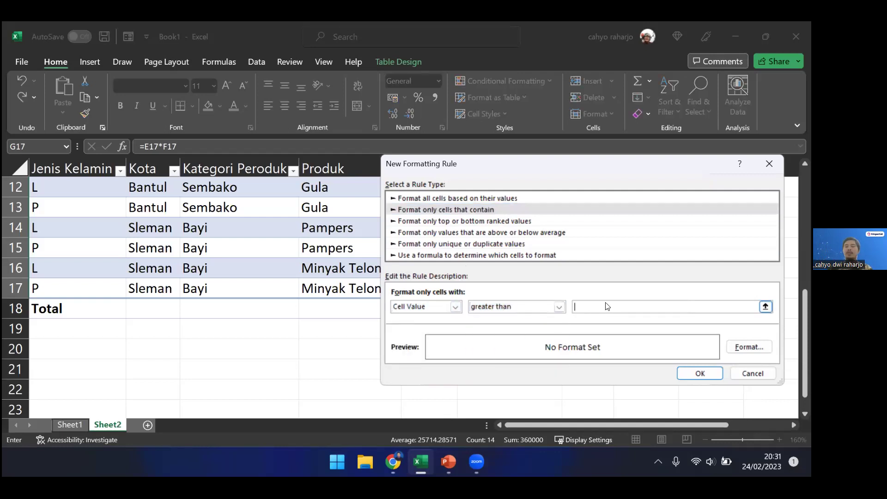
{"action": "type", "text": "20000"}
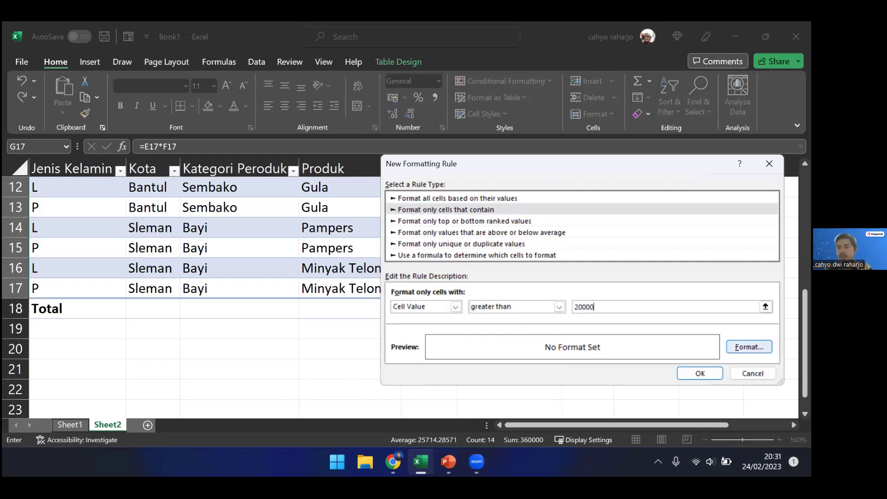
Look through the font, border and fill options for the rule's format and choose a green fill
{"action": "left_click", "coordinate": [749, 346]}
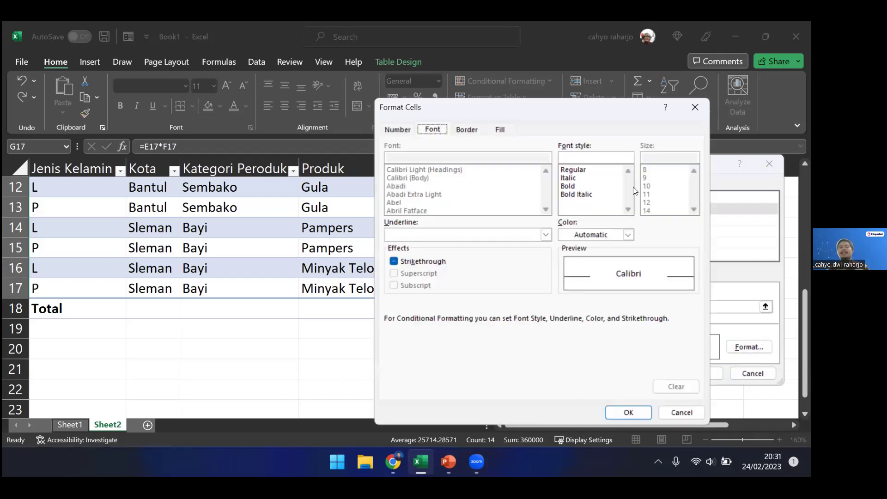
{"action": "left_click", "coordinate": [512, 132]}
{"action": "left_click", "coordinate": [467, 131]}
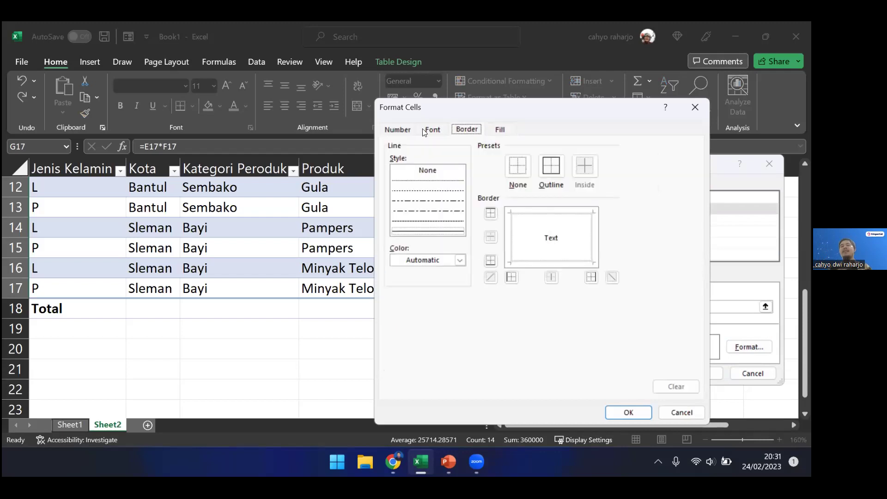
{"action": "left_click", "coordinate": [423, 132]}
{"action": "left_click", "coordinate": [499, 130]}
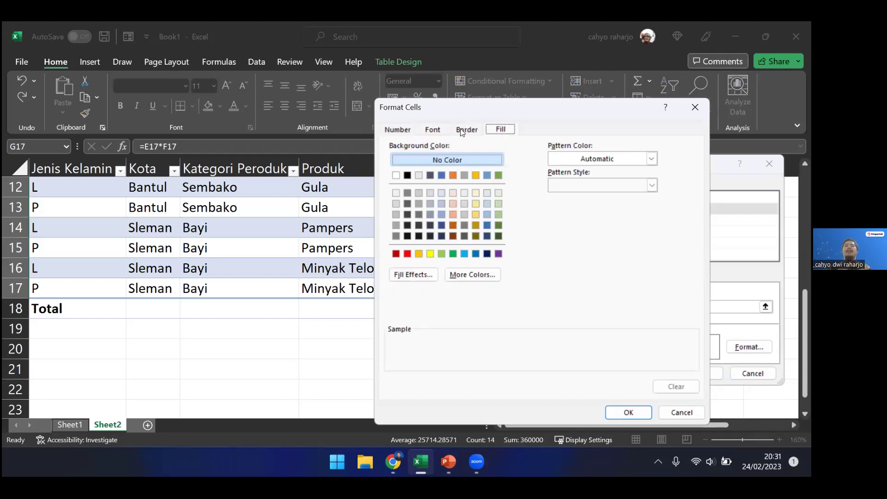
{"action": "left_click", "coordinate": [461, 131]}
{"action": "left_click", "coordinate": [437, 131]}
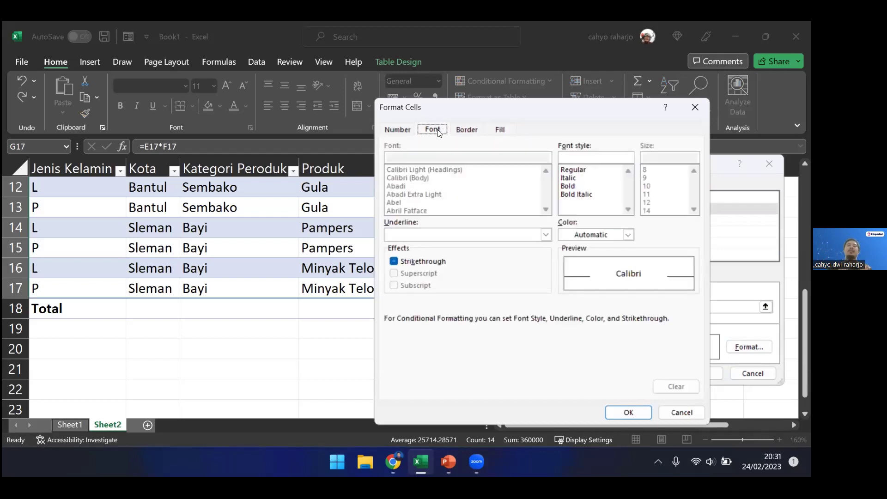
{"action": "left_click", "coordinate": [505, 132]}
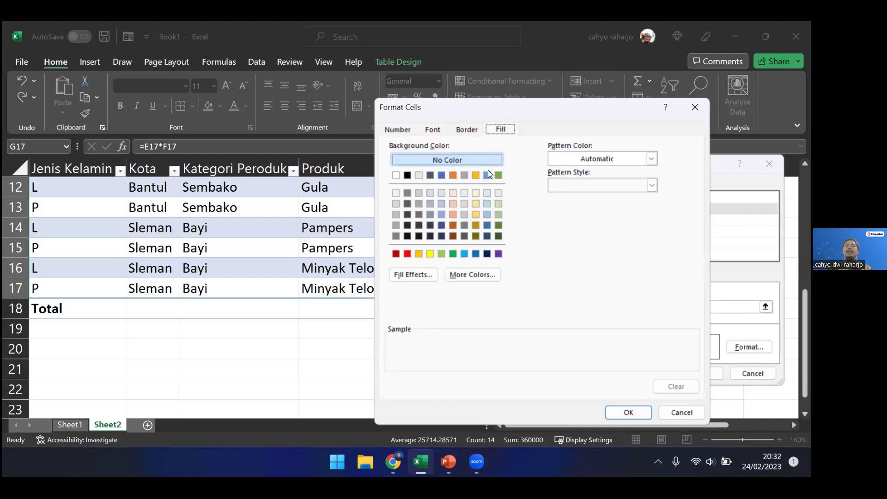
{"action": "left_click", "coordinate": [453, 253]}
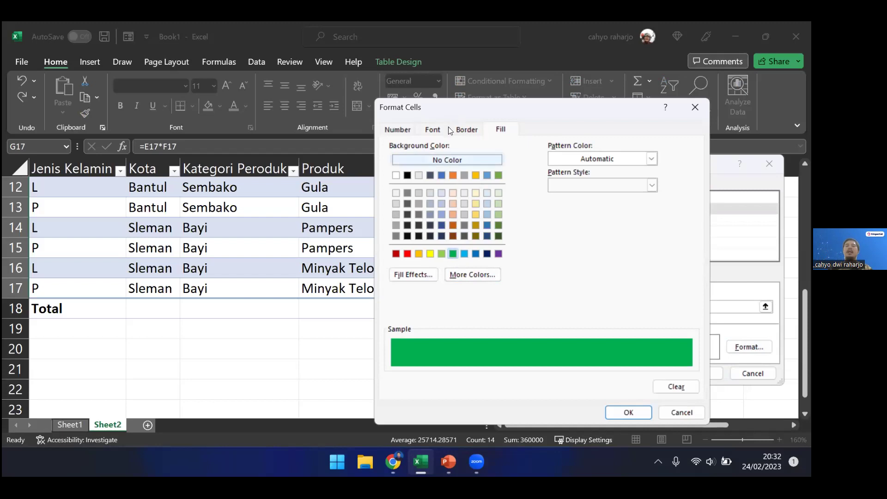
Set the rule's font to Bold Italic in white and create the rule
{"action": "left_click", "coordinate": [432, 130]}
{"action": "left_click", "coordinate": [578, 194]}
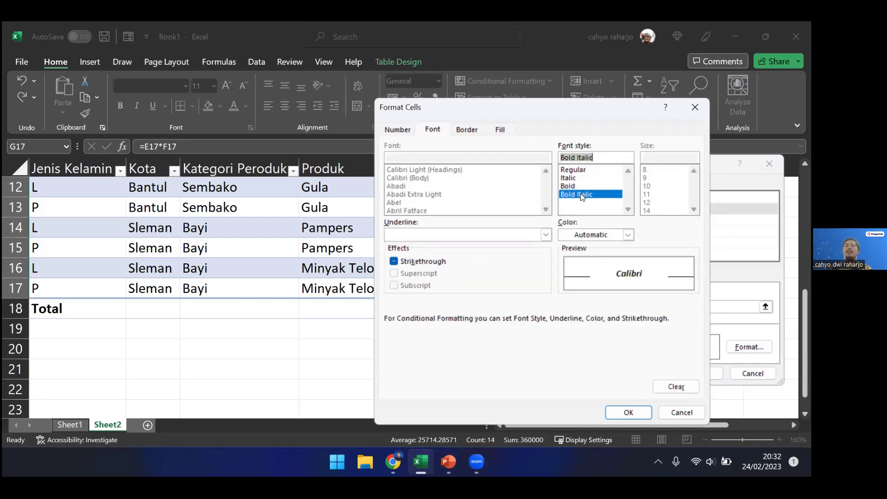
{"action": "left_click", "coordinate": [601, 234]}
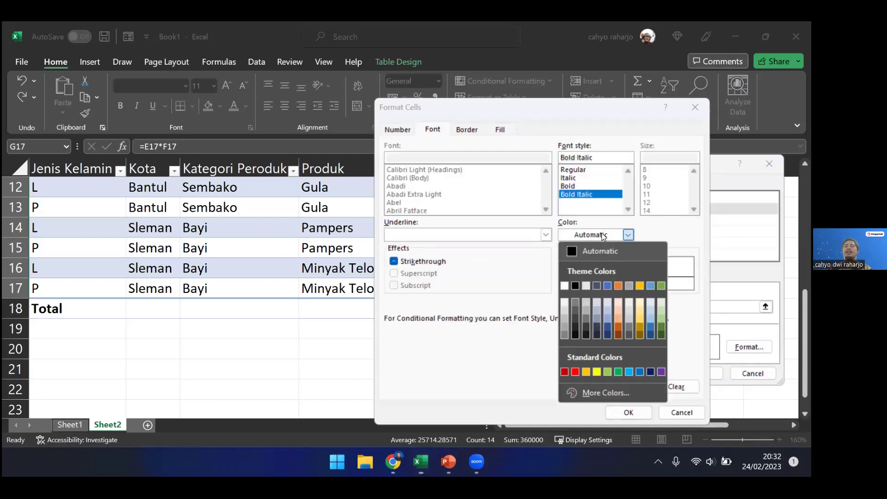
{"action": "left_click", "coordinate": [564, 286]}
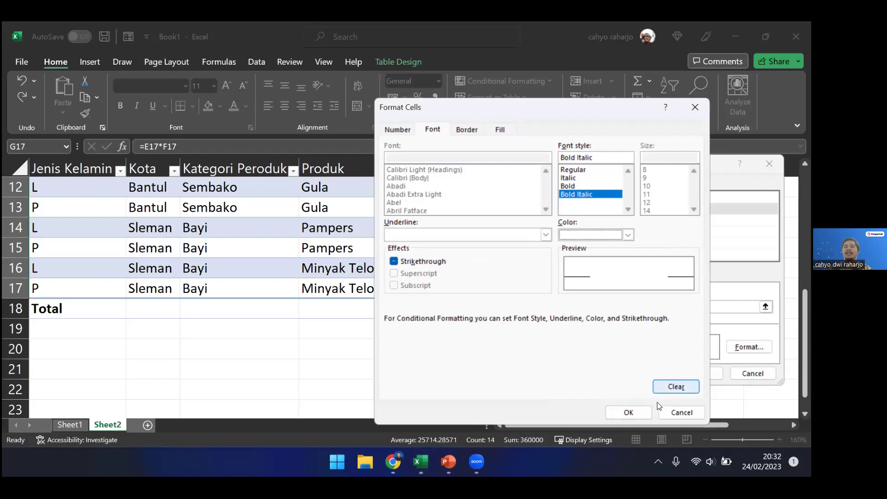
{"action": "left_click", "coordinate": [624, 414]}
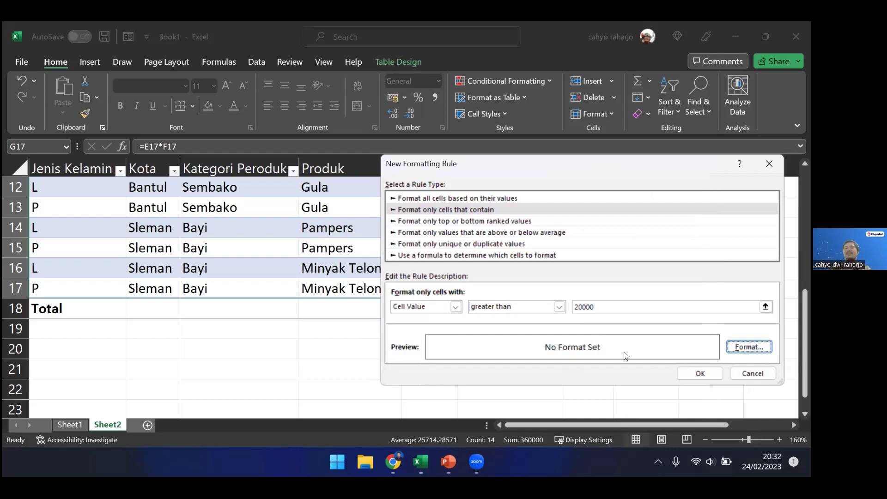
{"action": "left_click", "coordinate": [700, 373]}
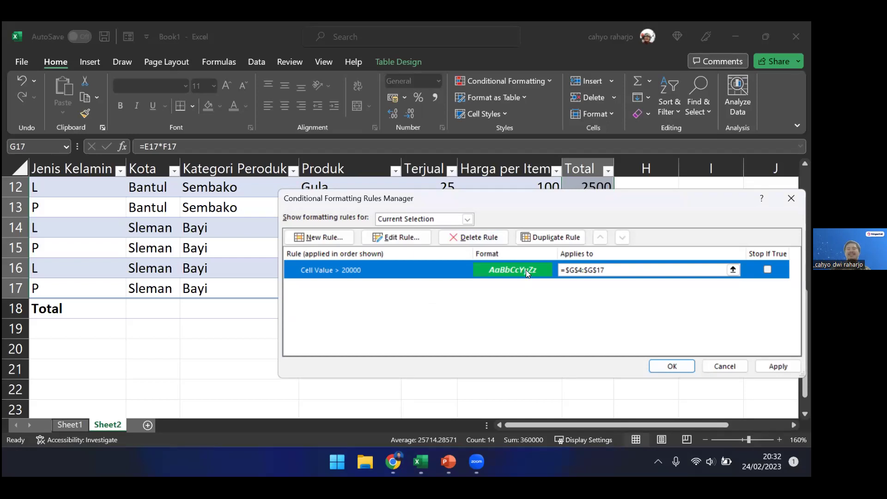
Reselect the Total values in G4:G17 as the range the rule applies to
{"action": "left_click", "coordinate": [624, 272]}
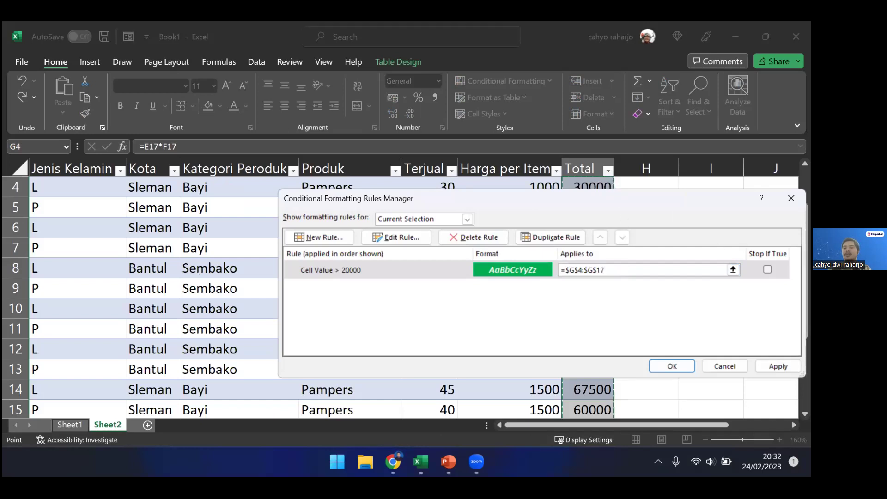
{"action": "left_click", "coordinate": [732, 269]}
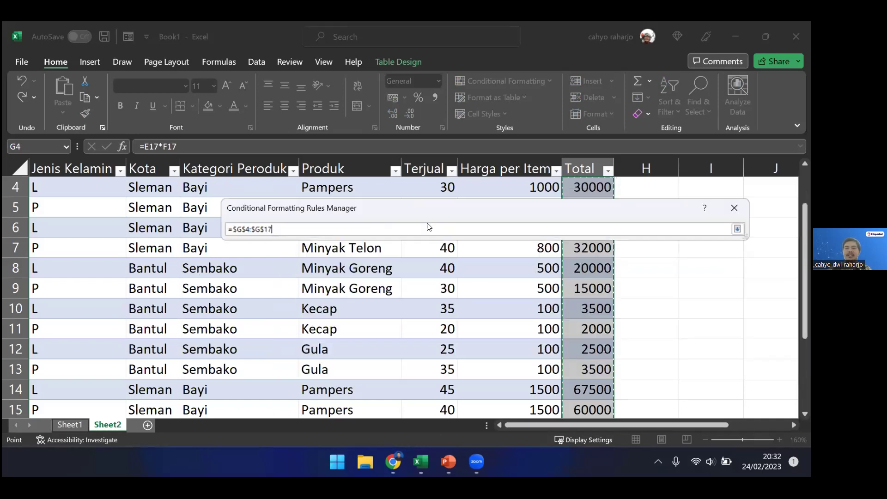
{"action": "left_click_drag", "start_coordinate": [429, 215], "coordinate": [85, 231]}
{"action": "scroll", "coordinate": [610, 259], "scroll_direction": "up", "scroll_amount": 1}
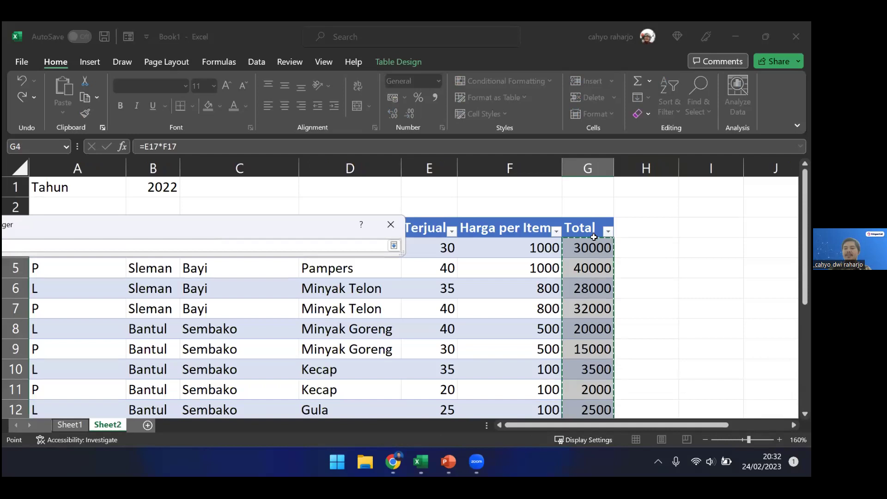
{"action": "left_click_drag", "start_coordinate": [594, 245], "coordinate": [587, 383]}
{"action": "scroll", "coordinate": [587, 385], "scroll_direction": "down", "scroll_amount": 2}
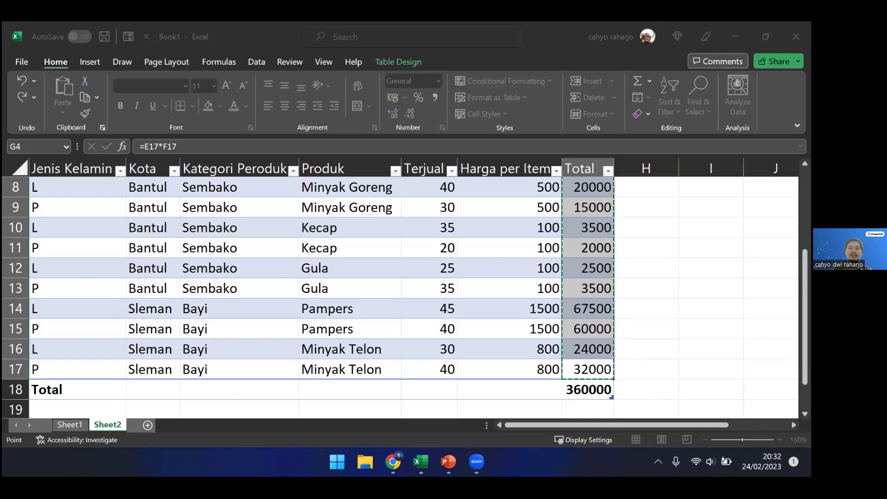
Apply the greater-than-20000 rule to the Total values and return to the maximized workbook
{"action": "double_click", "coordinate": [253, 33]}
{"action": "left_click_drag", "start_coordinate": [666, 163], "coordinate": [409, 132]}
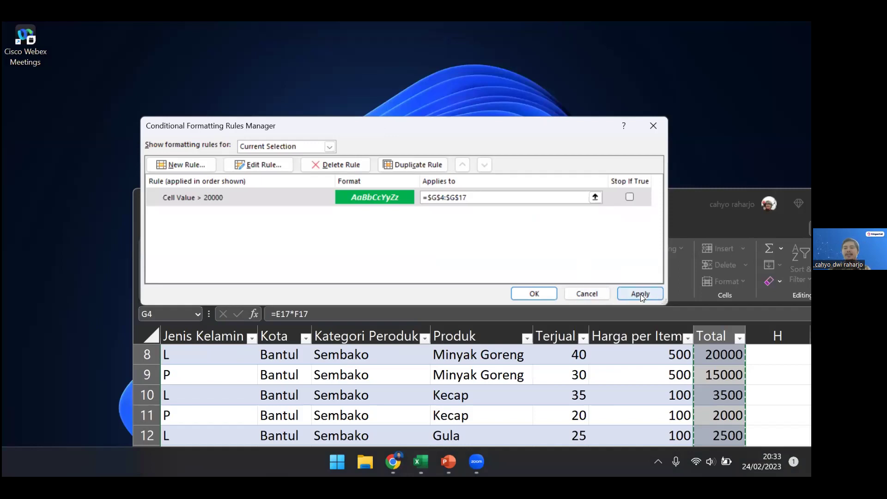
{"action": "left_click", "coordinate": [640, 293]}
{"action": "left_click", "coordinate": [528, 292]}
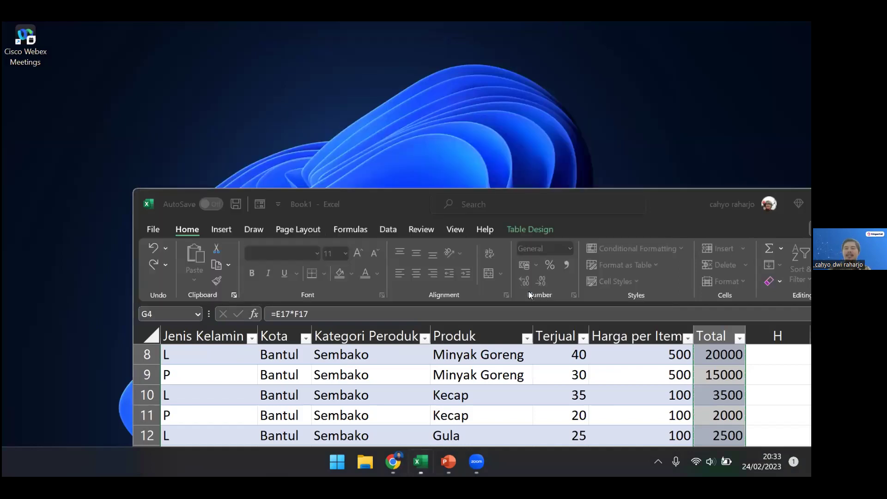
{"action": "double_click", "coordinate": [403, 202]}
{"action": "left_click", "coordinate": [668, 332]}
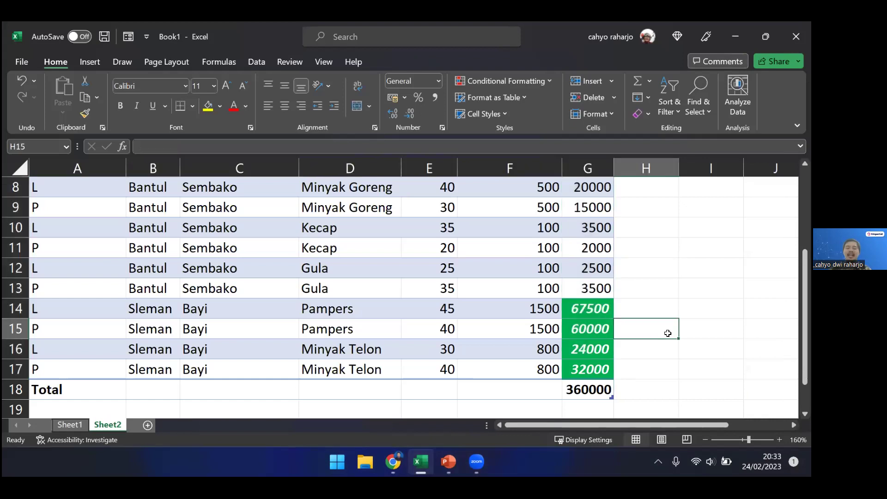
Review the conditional formatting rules for this table from Total cell G15, closing the manager without changes
{"action": "left_click", "coordinate": [567, 327]}
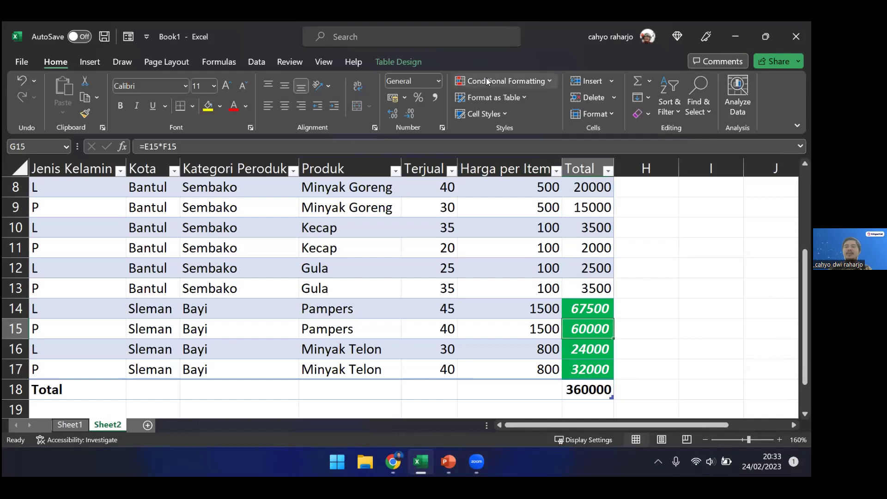
{"action": "left_click", "coordinate": [503, 80]}
{"action": "left_click", "coordinate": [531, 291]}
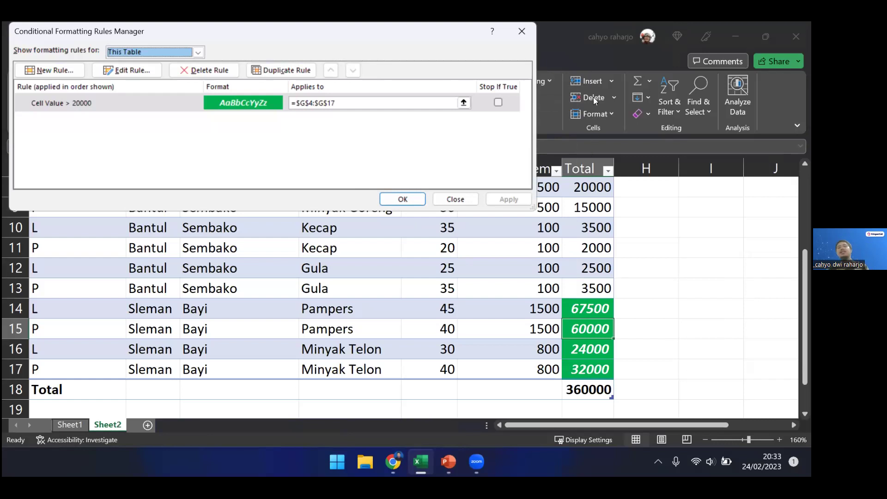
{"action": "left_click", "coordinate": [522, 33]}
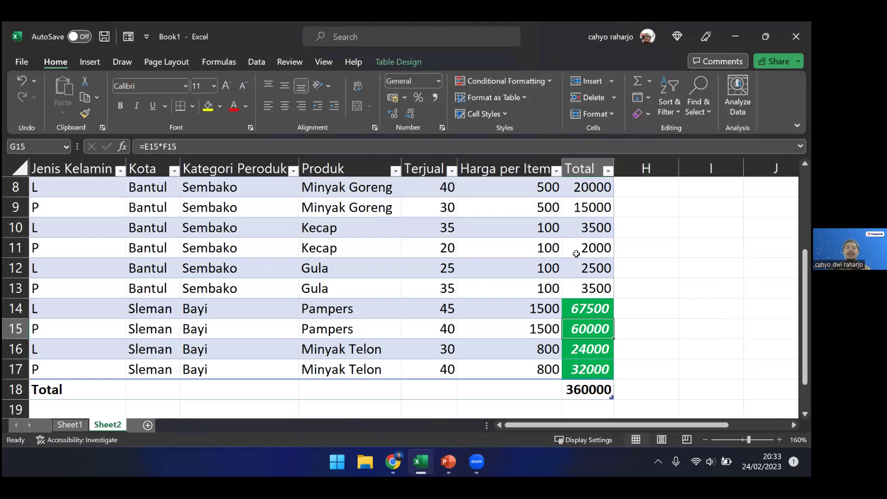
Filter the Total column by the green cell color
{"action": "scroll", "coordinate": [576, 254], "scroll_direction": "up", "scroll_amount": 3}
{"action": "scroll", "coordinate": [576, 254], "scroll_direction": "down", "scroll_amount": 1}
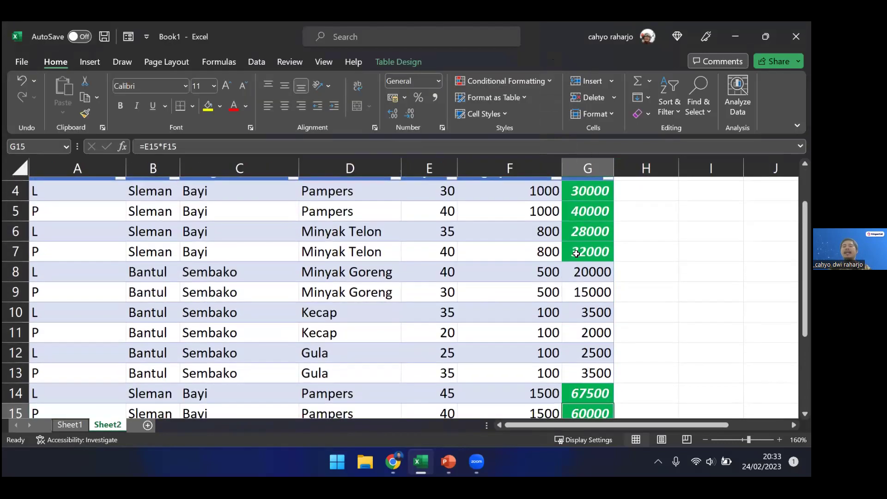
{"action": "scroll", "coordinate": [576, 253], "scroll_direction": "up", "scroll_amount": 1}
{"action": "left_click", "coordinate": [608, 184]}
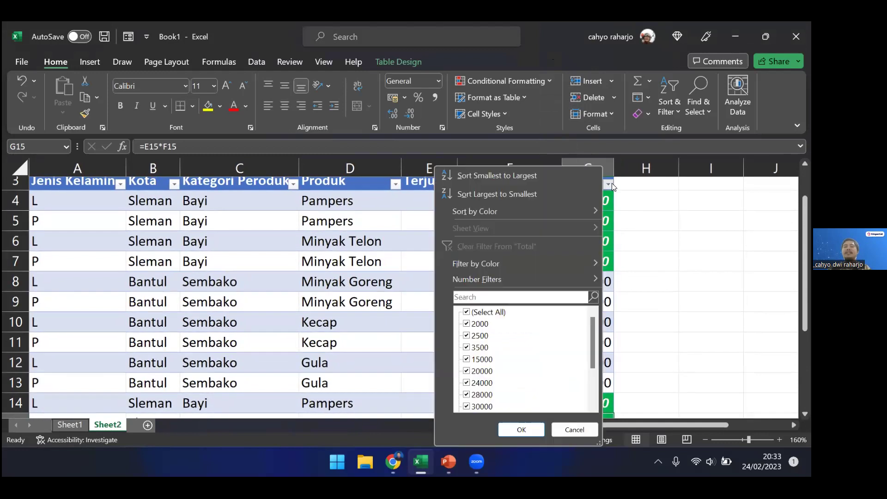
{"action": "mouse_move", "coordinate": [577, 263]}
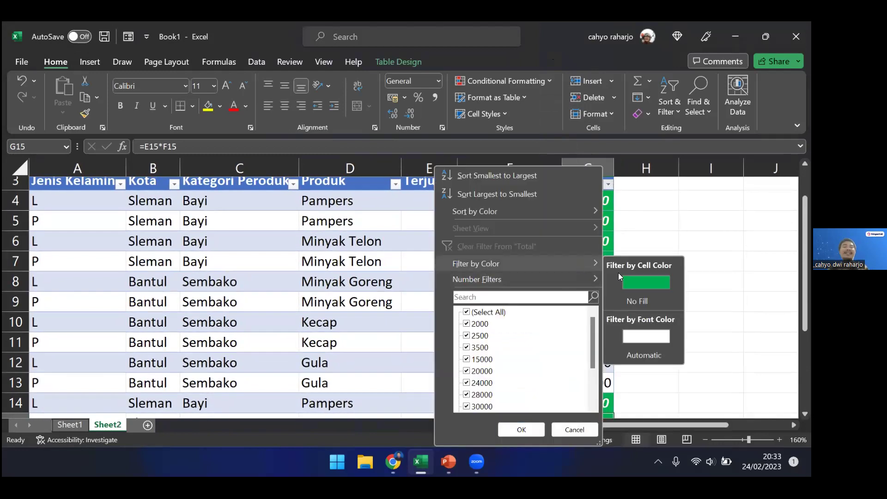
{"action": "left_click", "coordinate": [653, 286]}
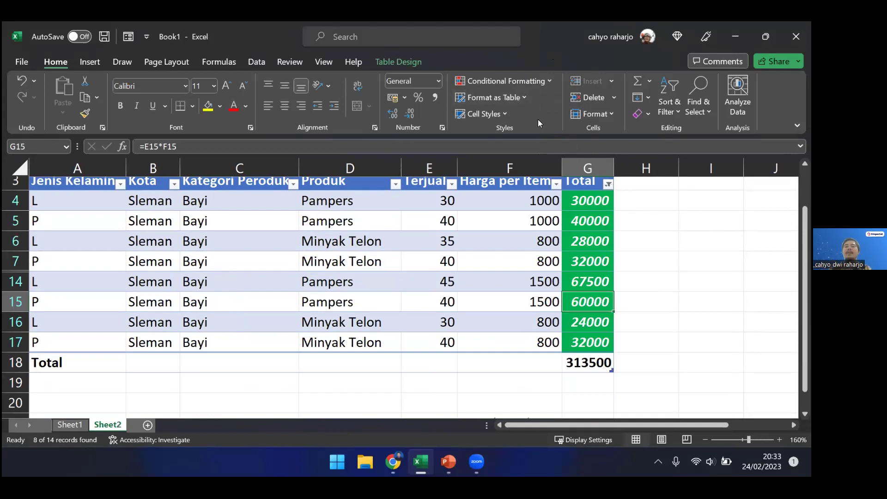
Review the rule types available for a new conditional formatting rule, closing the dialog and the rules manager without adding one
{"action": "left_click", "coordinate": [498, 87]}
{"action": "left_click", "coordinate": [514, 286]}
{"action": "left_click", "coordinate": [62, 69]}
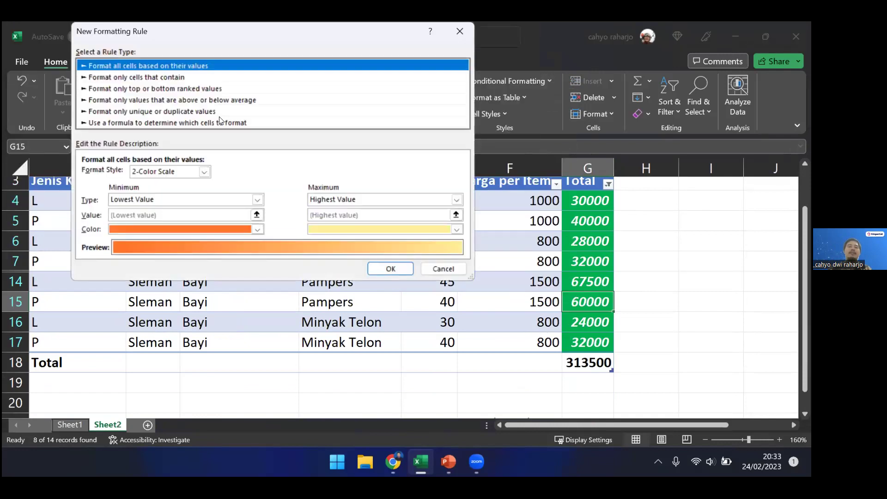
{"action": "left_click", "coordinate": [171, 77]}
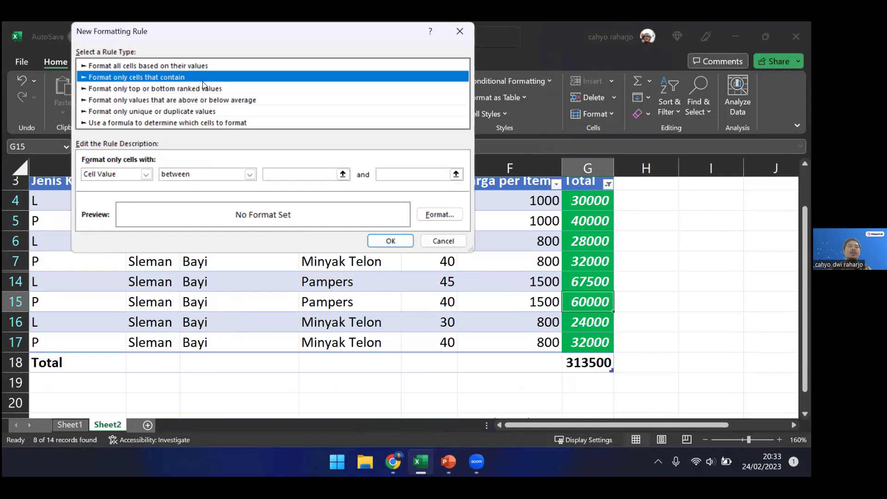
{"action": "left_click", "coordinate": [220, 91]}
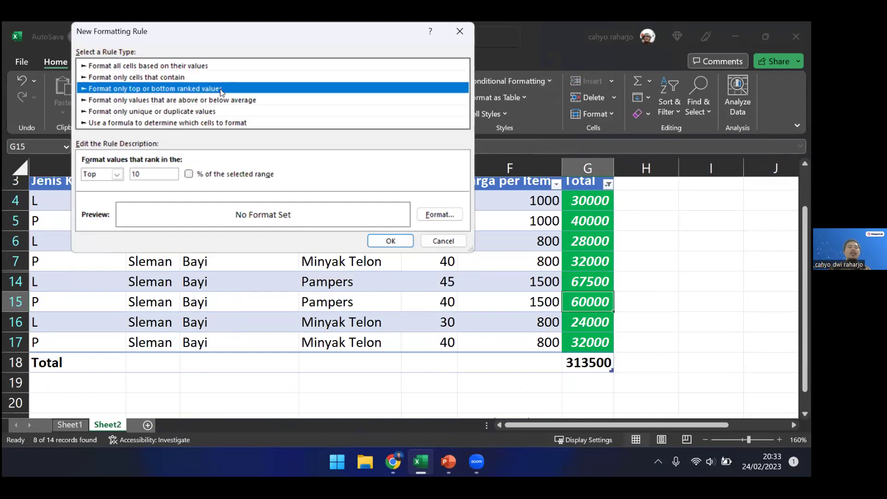
{"action": "left_click", "coordinate": [244, 101]}
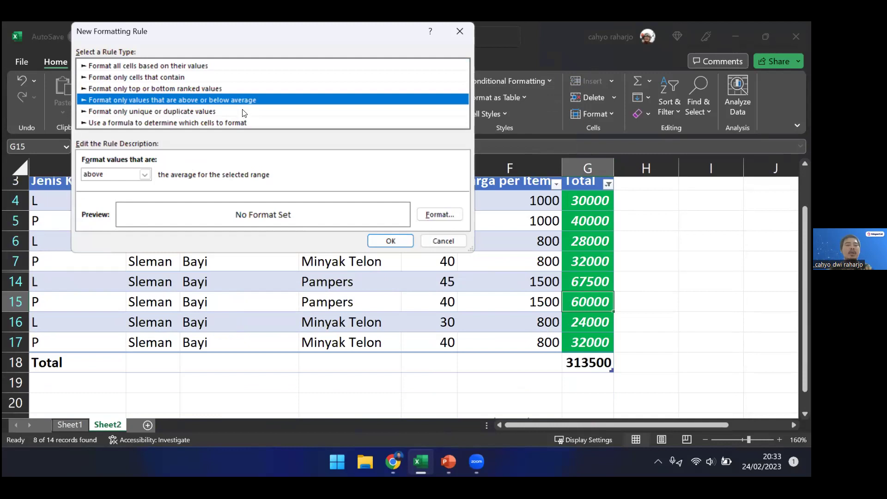
{"action": "left_click", "coordinate": [243, 113]}
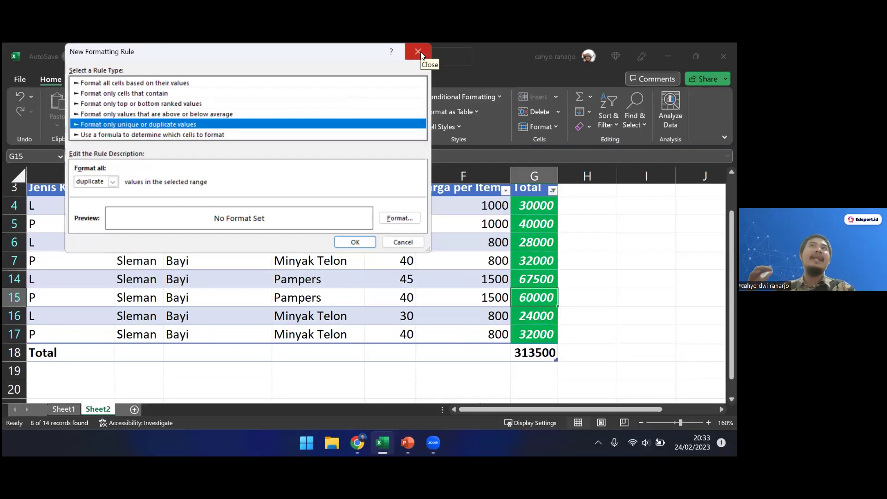
{"action": "left_click", "coordinate": [419, 51]}
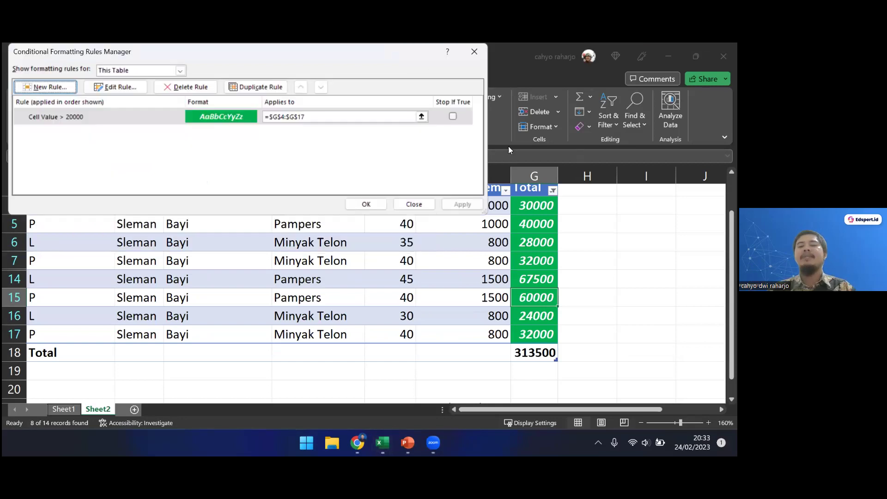
{"action": "left_click", "coordinate": [412, 204]}
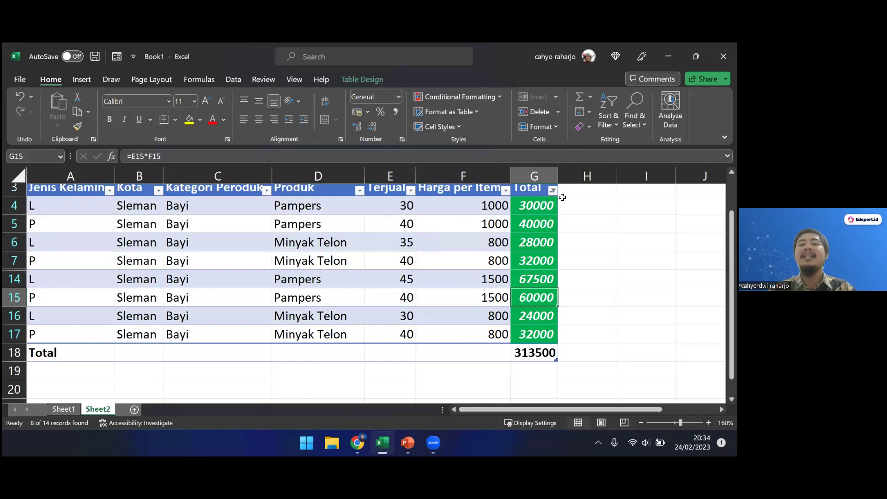
Review the Total column's filter options without changing them, and select the empty cell H5
{"action": "left_click", "coordinate": [553, 191]}
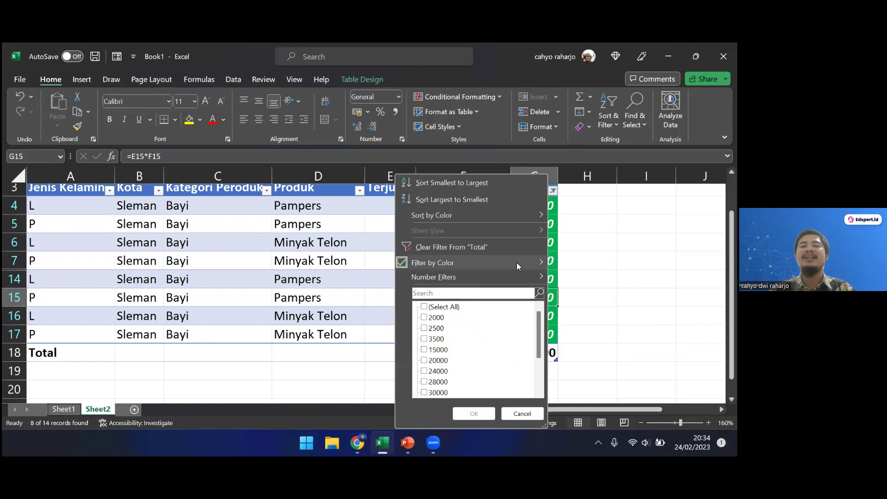
{"action": "mouse_move", "coordinate": [516, 263]}
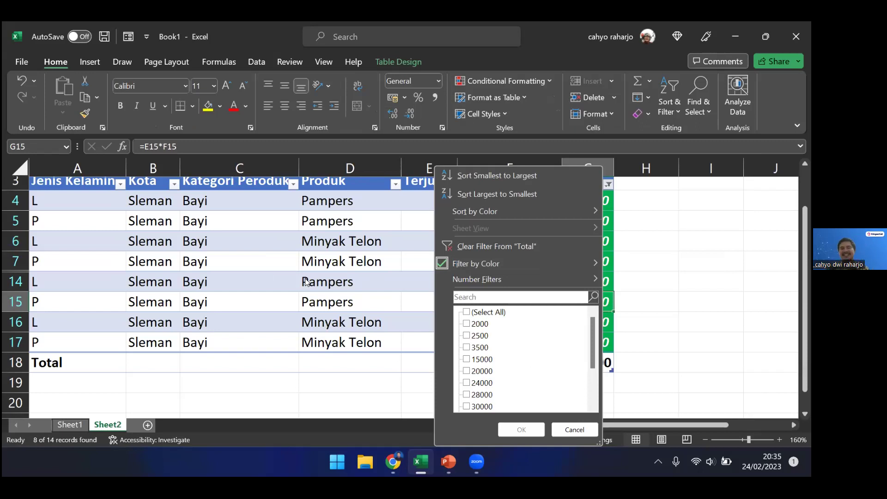
{"action": "left_click", "coordinate": [574, 429]}
{"action": "double_click", "coordinate": [690, 241]}
{"action": "left_click", "coordinate": [652, 221]}
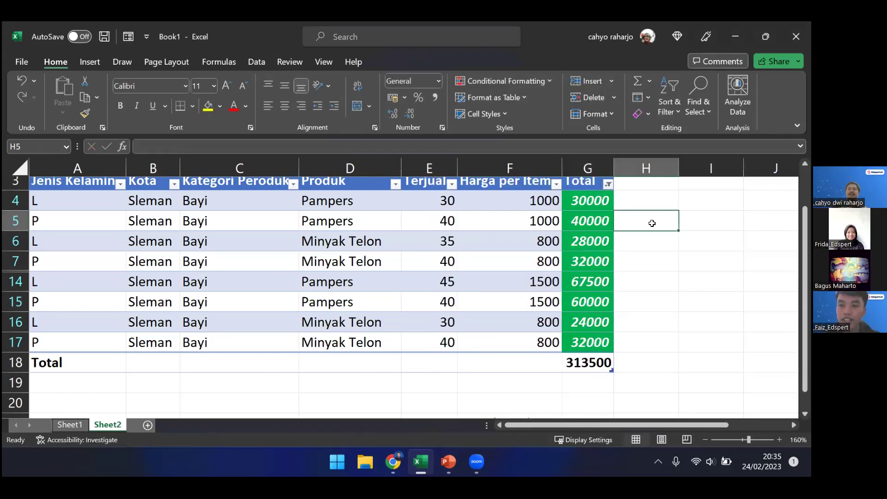
{"action": "scroll", "coordinate": [652, 221], "scroll_direction": "up", "scroll_amount": 1}
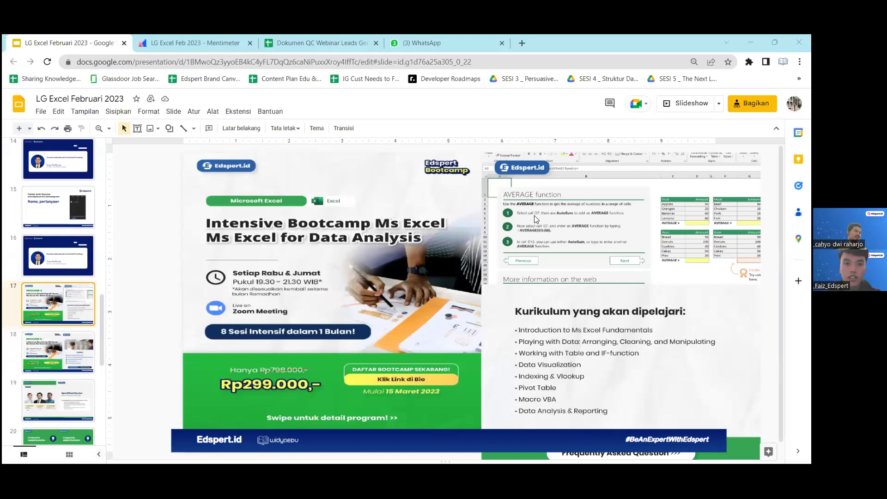
Present the Ms Excel for Data Analysis bootcamp slide full screen in Google Slides
{"action": "key", "text": "ctrl+F5"}
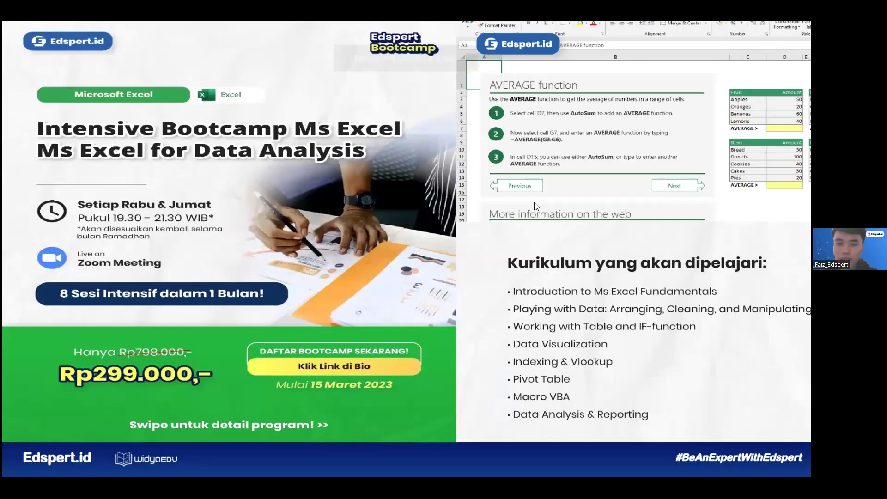
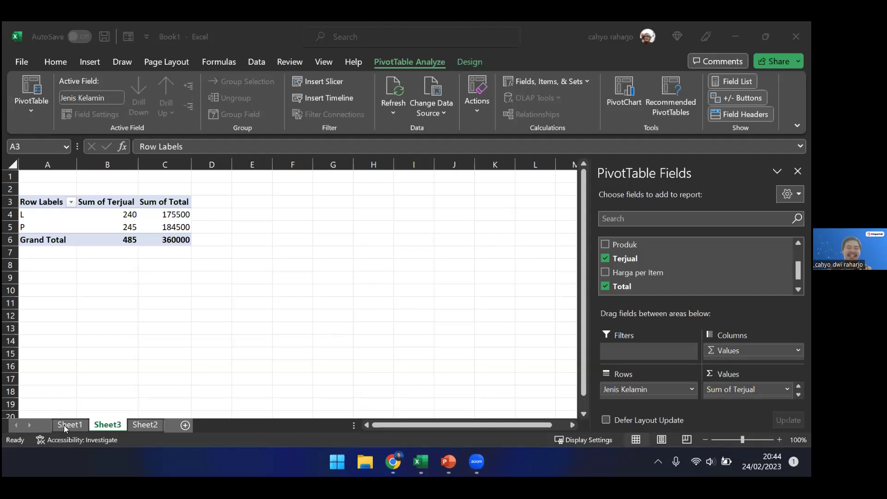
Review the Sheet2 source table and the PivotTable source options, and return to the pivot table on Sheet3
{"action": "left_click", "coordinate": [79, 422]}
{"action": "left_click", "coordinate": [109, 425]}
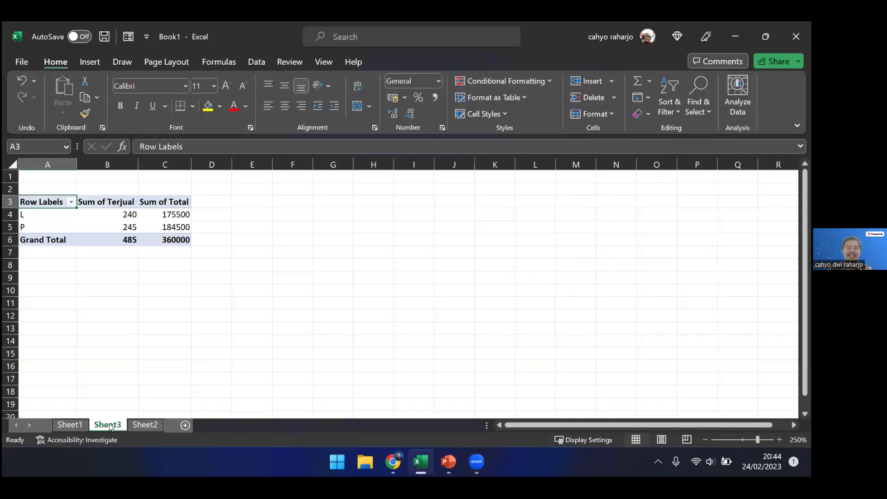
{"action": "left_click", "coordinate": [146, 425]}
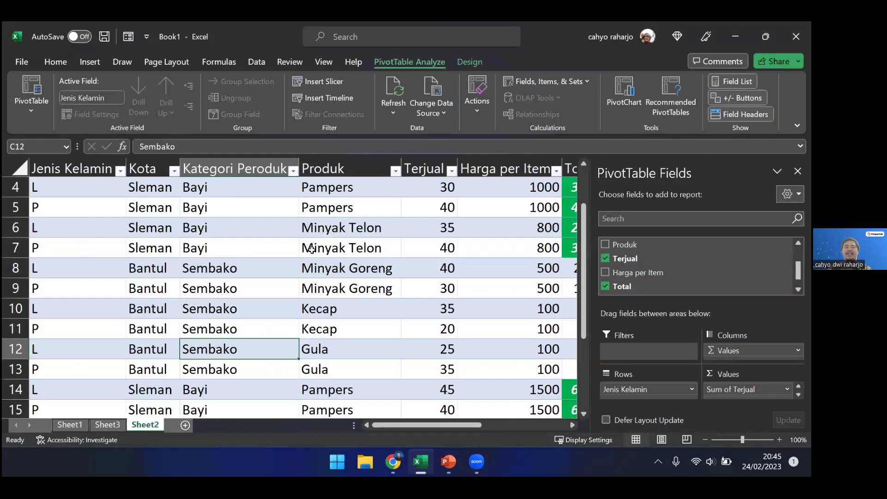
{"action": "left_click", "coordinate": [312, 250]}
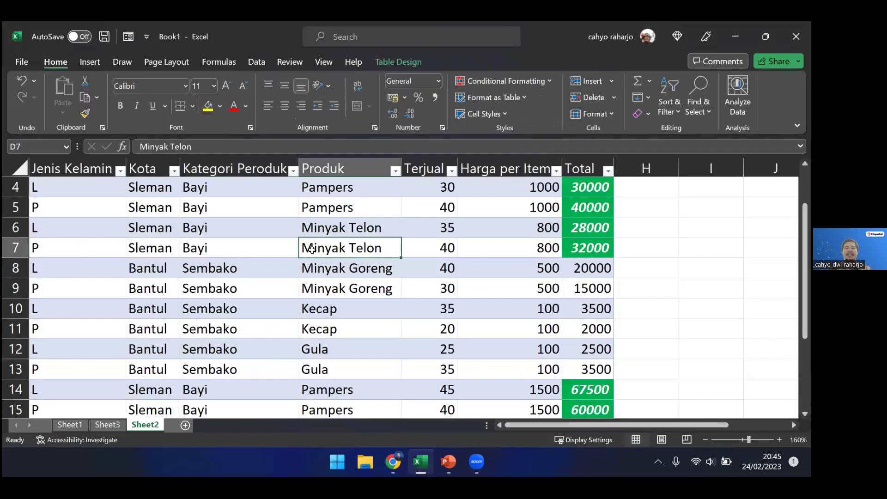
{"action": "left_click", "coordinate": [80, 62]}
{"action": "left_click", "coordinate": [35, 116]}
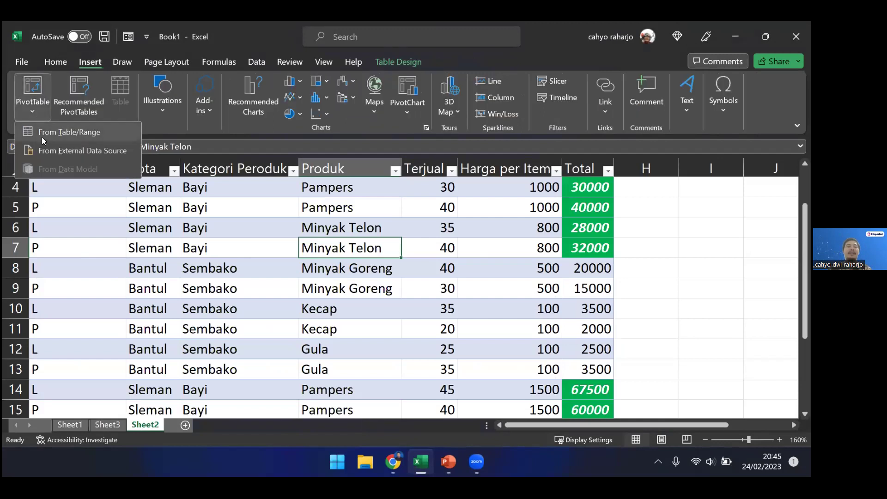
{"action": "left_click", "coordinate": [109, 425]}
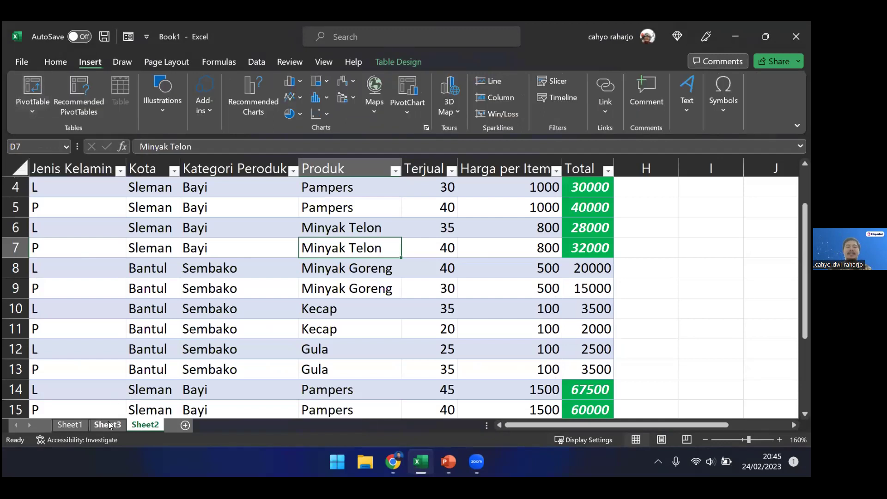
{"action": "left_click", "coordinate": [110, 425]}
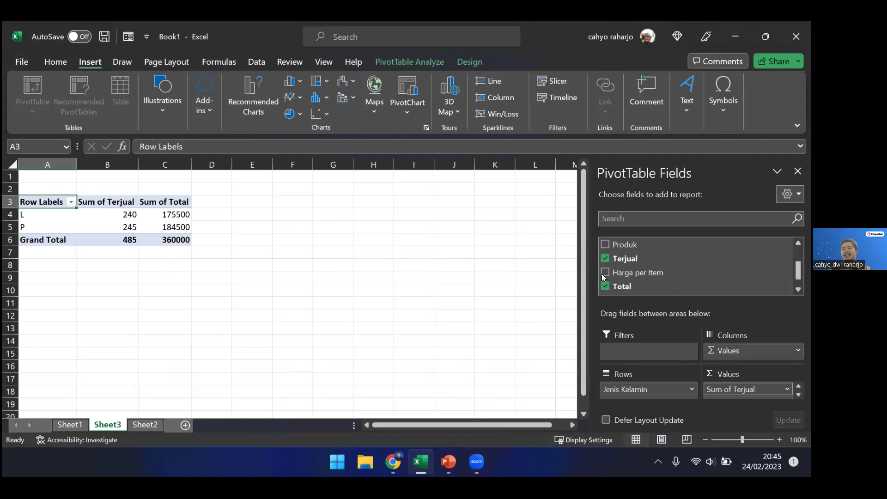
Remove the Total and Terjual fields from the pivot table, keeping only Jenis Kelamin
{"action": "left_click", "coordinate": [606, 287]}
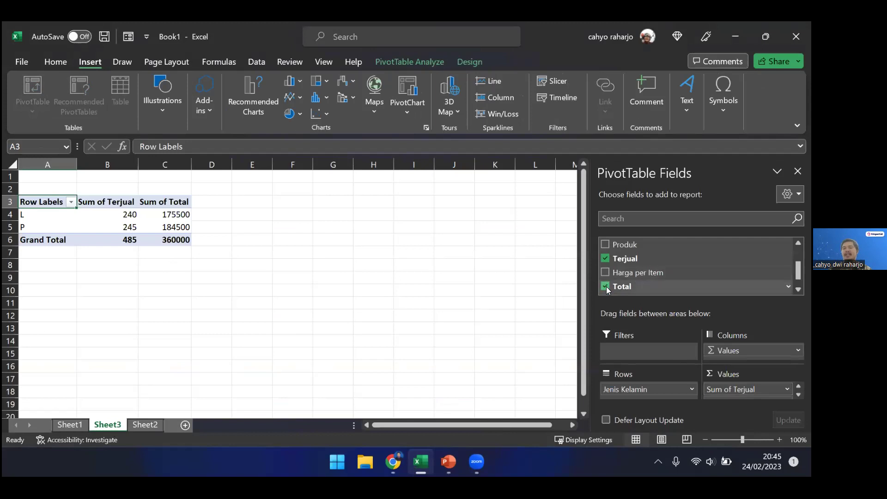
{"action": "scroll", "coordinate": [604, 247], "scroll_direction": "down", "scroll_amount": 1}
{"action": "left_click", "coordinate": [603, 244]}
{"action": "scroll", "coordinate": [608, 257], "scroll_direction": "up", "scroll_amount": 4}
{"action": "left_click", "coordinate": [604, 243]}
{"action": "left_click", "coordinate": [604, 243]}
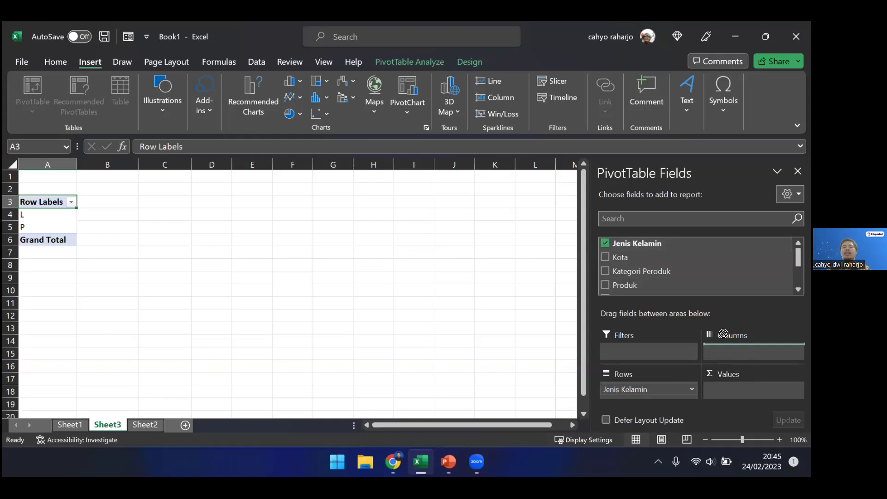
Move Jenis Kelamin to the pivot table's columns and place Kota in its rows
{"action": "scroll", "coordinate": [695, 268], "scroll_direction": "down", "scroll_amount": 2}
{"action": "left_click_drag", "start_coordinate": [647, 389], "coordinate": [753, 350]}
{"action": "scroll", "coordinate": [632, 259], "scroll_direction": "up", "scroll_amount": 2}
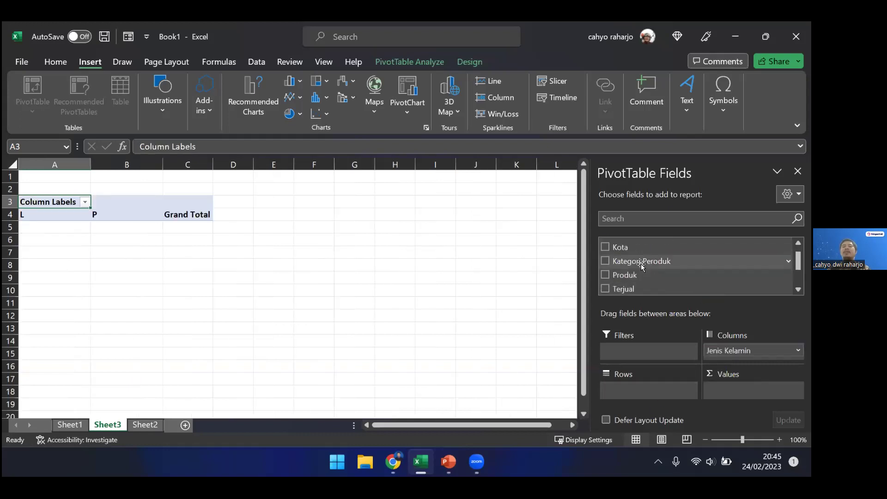
{"action": "left_click_drag", "start_coordinate": [634, 261], "coordinate": [627, 394]}
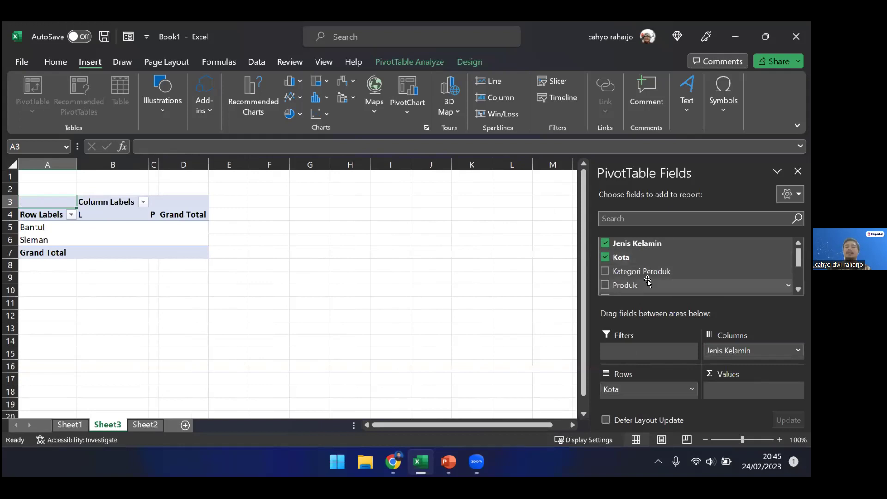
Add Terjual to the pivot table's values as a sum and inspect the grand total for L
{"action": "scroll", "coordinate": [647, 280], "scroll_direction": "down", "scroll_amount": 1}
{"action": "left_click_drag", "start_coordinate": [626, 259], "coordinate": [714, 396]}
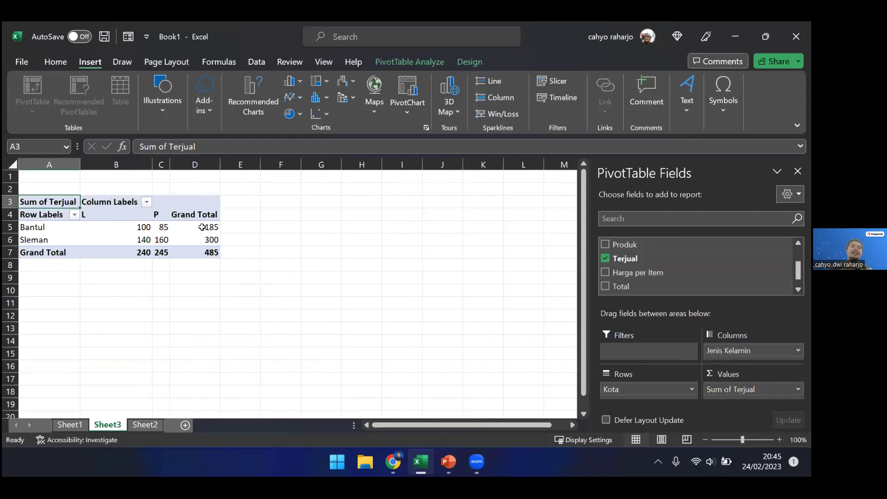
{"action": "mouse_move", "coordinate": [139, 250]}
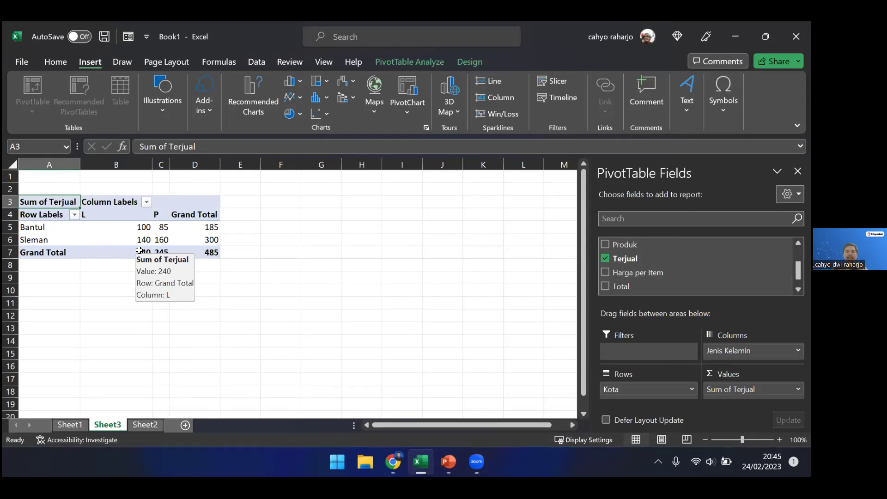
Look at the pivot table's data source change options without using them, and go to the source data on Sheet2
{"action": "left_click", "coordinate": [425, 59]}
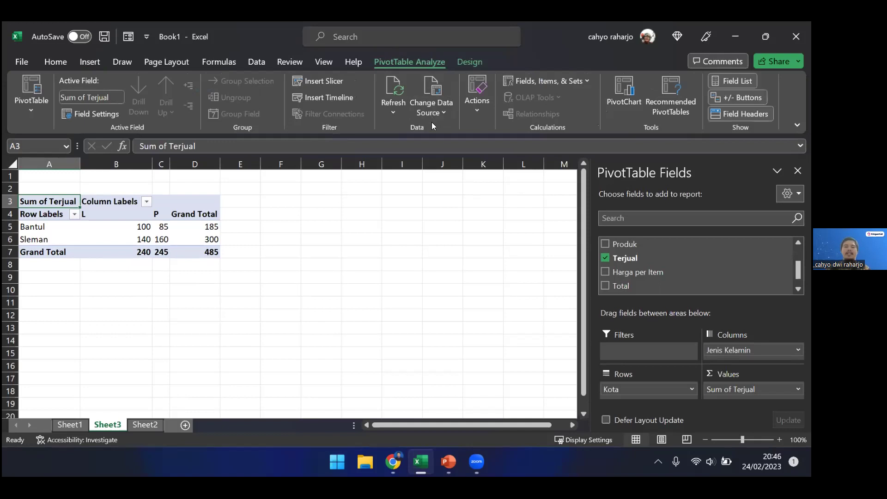
{"action": "left_click", "coordinate": [435, 109]}
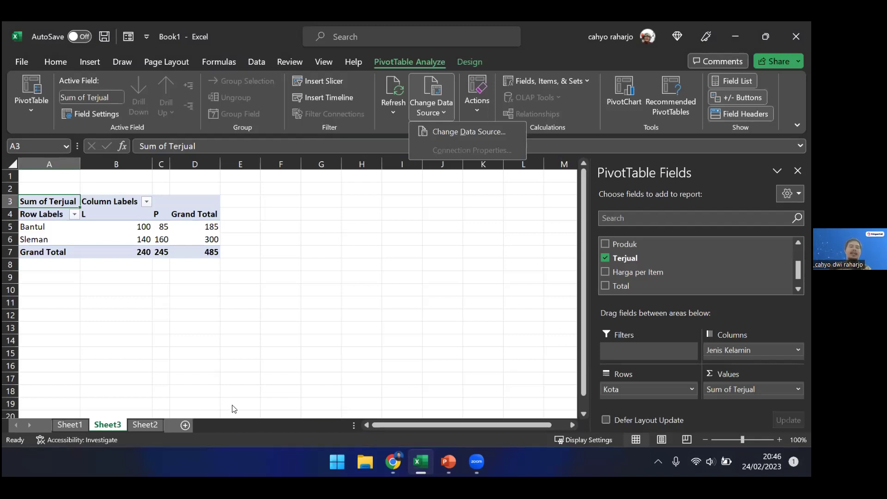
{"action": "left_click", "coordinate": [145, 425]}
{"action": "left_click", "coordinate": [145, 425]}
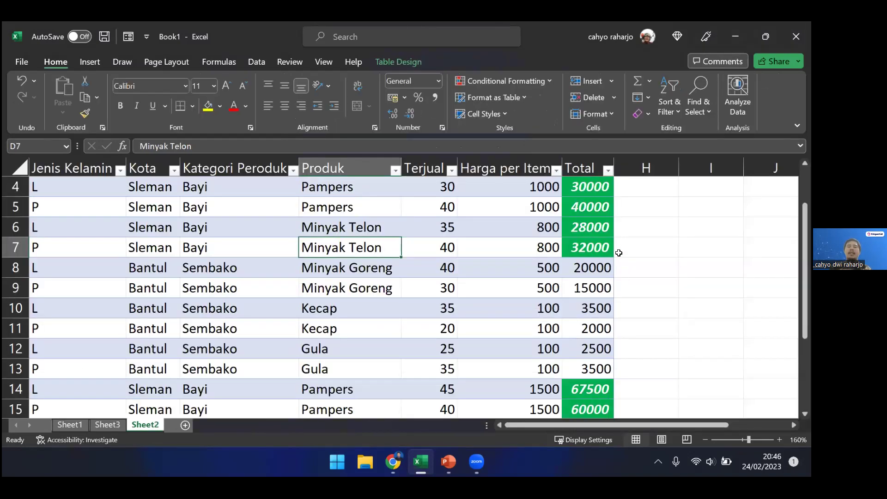
Start a new conditional formatting rule from Total cell G9 and examine the comparison options for cells that contain a value
{"action": "left_click", "coordinate": [619, 253]}
{"action": "scroll", "coordinate": [619, 253], "scroll_direction": "up", "scroll_amount": 1}
{"action": "left_click", "coordinate": [596, 282]}
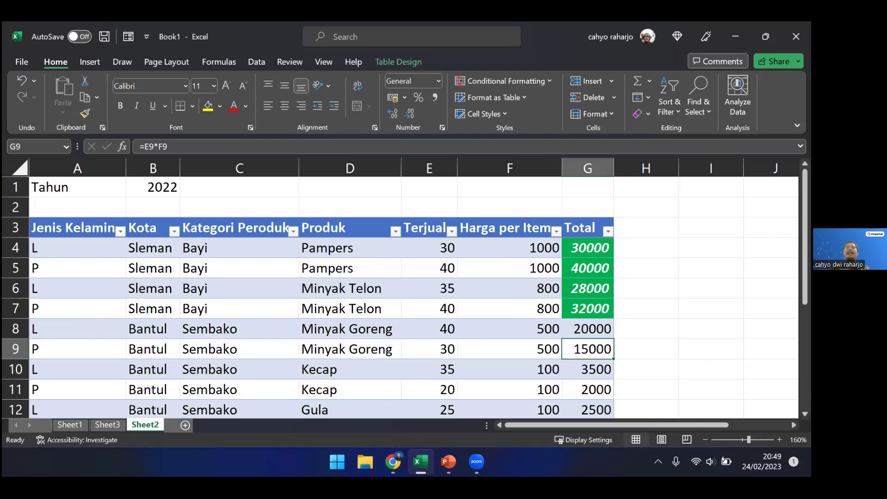
{"action": "left_click", "coordinate": [524, 75]}
{"action": "left_click", "coordinate": [485, 291]}
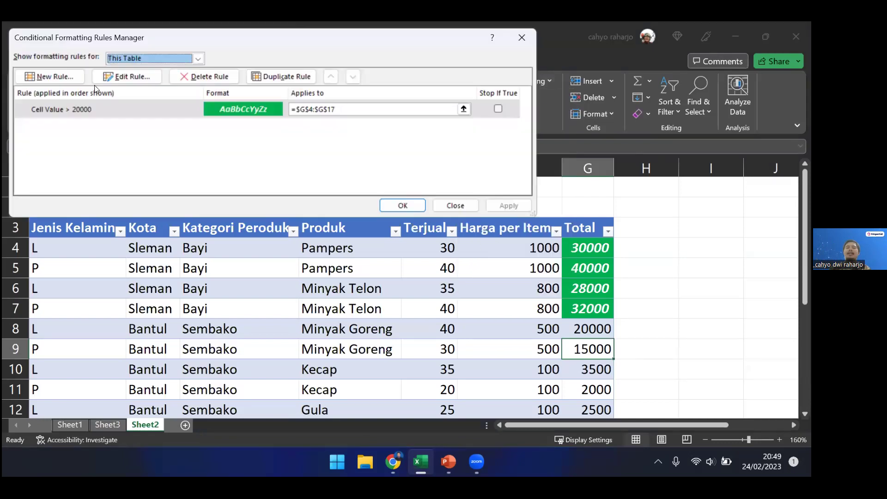
{"action": "left_click", "coordinate": [55, 79]}
{"action": "left_click", "coordinate": [119, 77]}
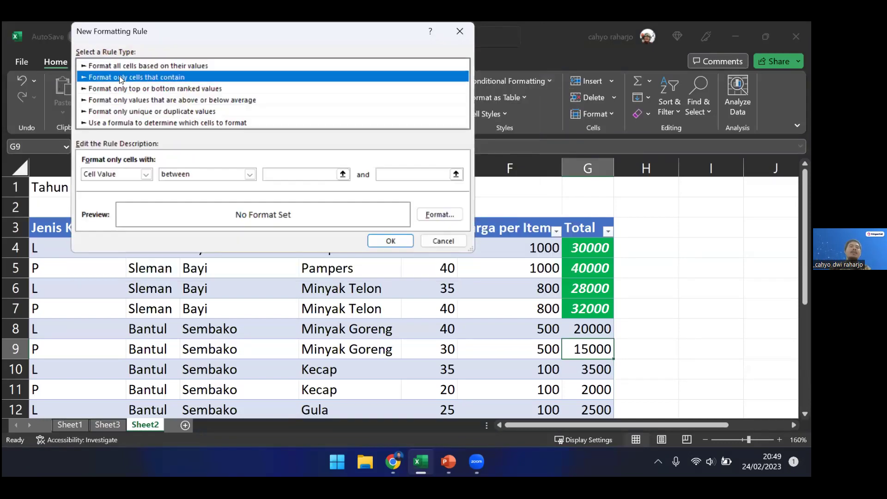
{"action": "left_click", "coordinate": [179, 174]}
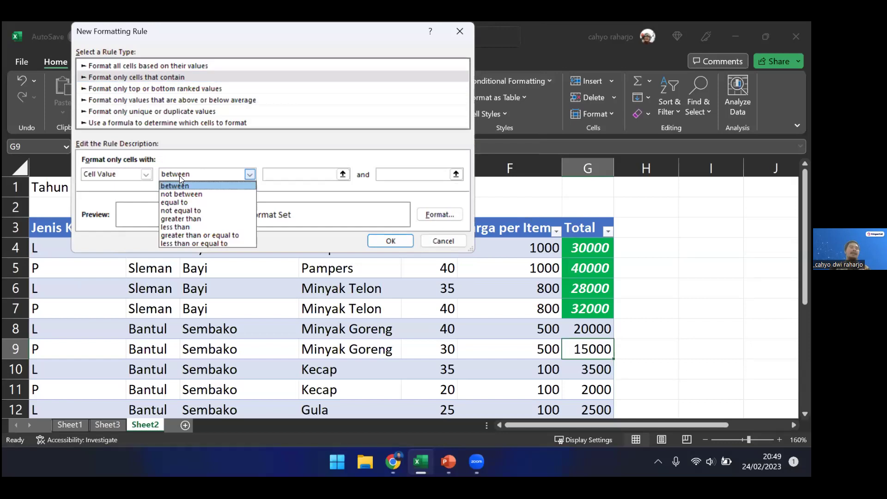
Examine the top or bottom ranked and unique or duplicate rule types, and close the rule dialogs without adding a rule
{"action": "left_click", "coordinate": [133, 73]}
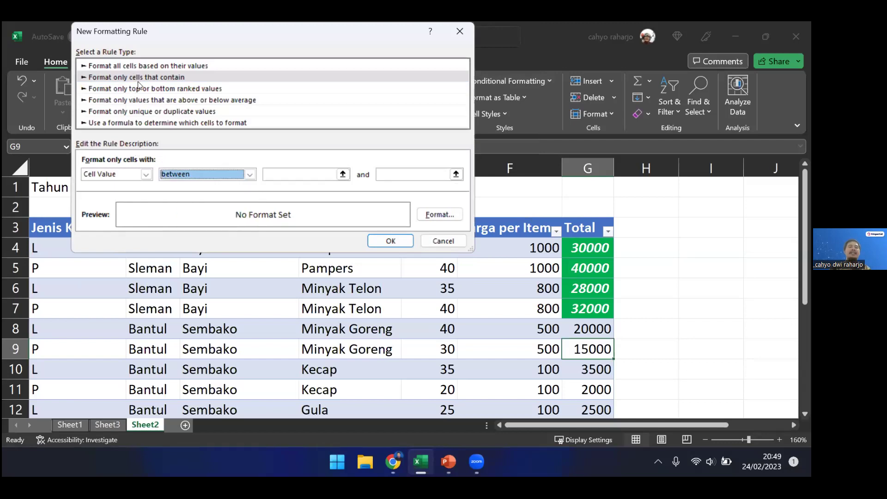
{"action": "left_click", "coordinate": [142, 89]}
{"action": "left_click", "coordinate": [141, 76]}
{"action": "left_click", "coordinate": [143, 88]}
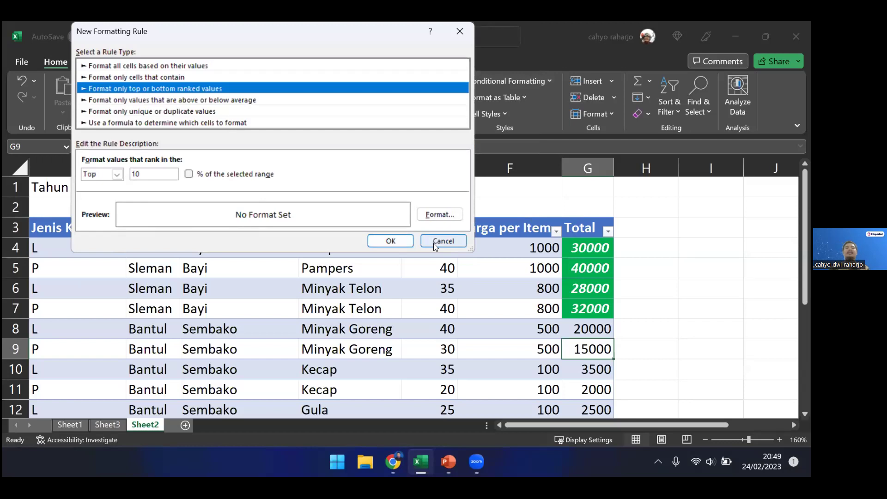
{"action": "left_click", "coordinate": [172, 114]}
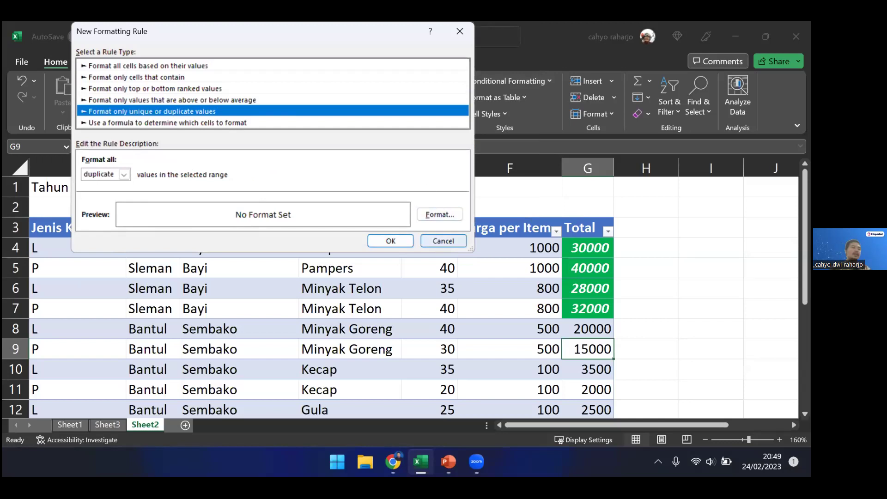
{"action": "left_click", "coordinate": [443, 241]}
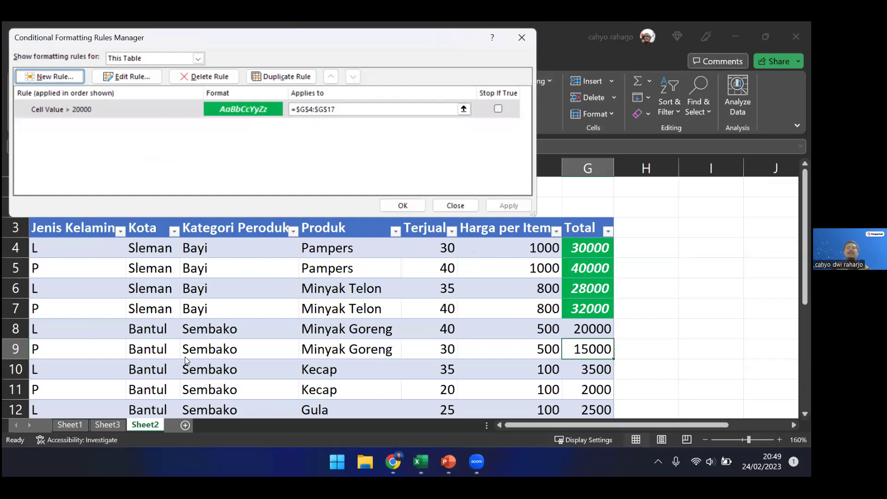
{"action": "left_click", "coordinate": [455, 205]}
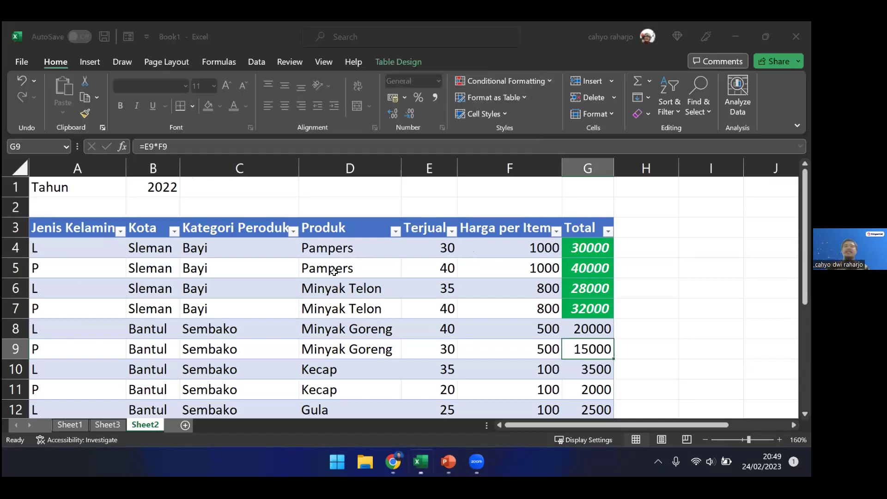
Highlight the Sheet2 table's header row from Jenis Kelamin to Total to review its fields
{"action": "left_click", "coordinate": [213, 285]}
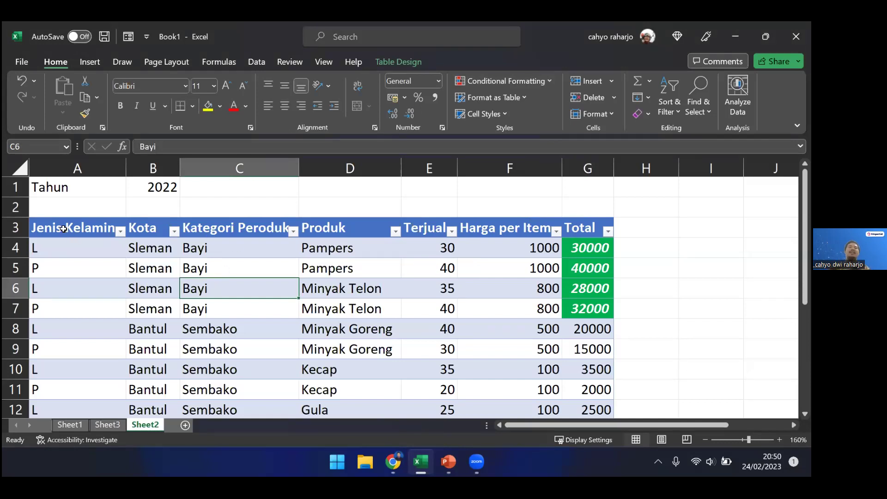
{"action": "left_click_drag", "start_coordinate": [74, 228], "coordinate": [425, 226]}
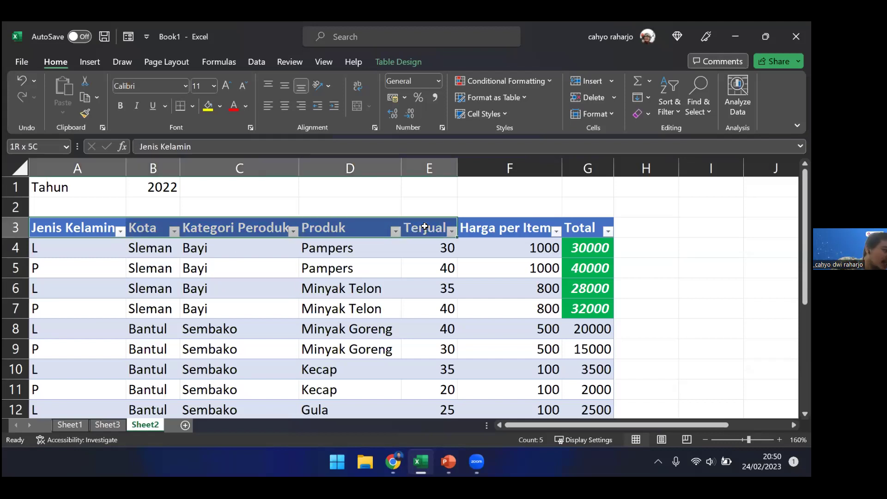
{"action": "left_click_drag", "start_coordinate": [425, 226], "coordinate": [592, 226]}
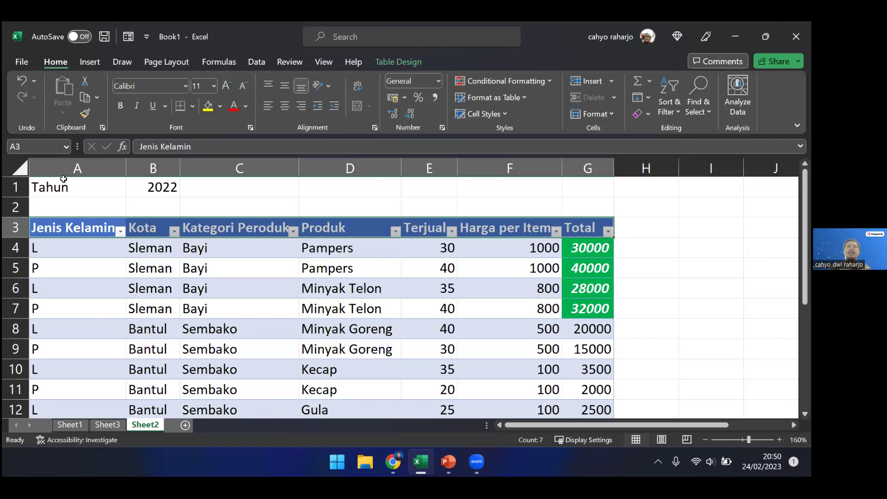
{"action": "scroll", "coordinate": [92, 208], "scroll_direction": "left", "scroll_amount": 3}
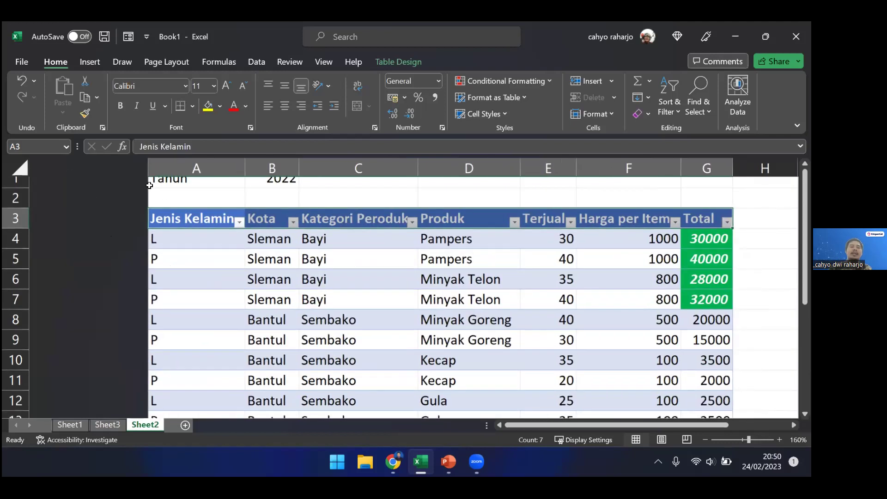
{"action": "scroll", "coordinate": [215, 169], "scroll_direction": "right", "scroll_amount": 1}
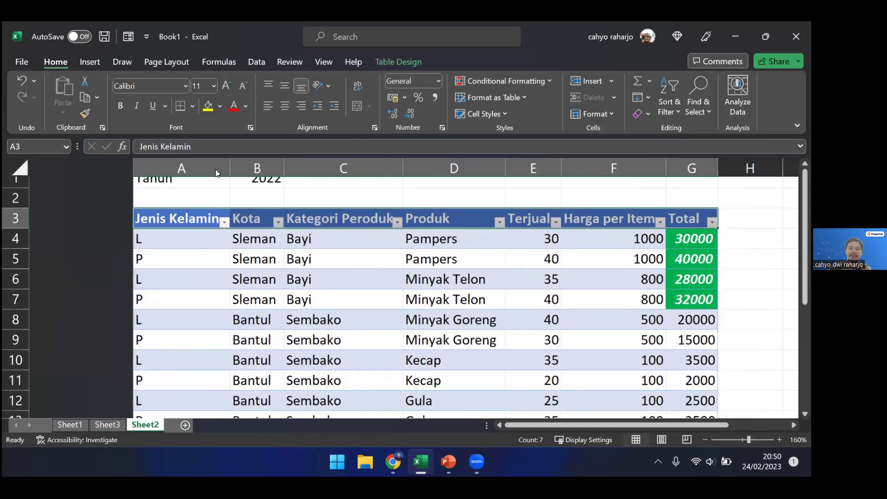
Insert a column before Kategori Peroduk in the Sheet2 table and set its header to date
{"action": "key", "text": "Up"}
{"action": "key", "text": "Up"}
{"action": "key", "text": "Right"}
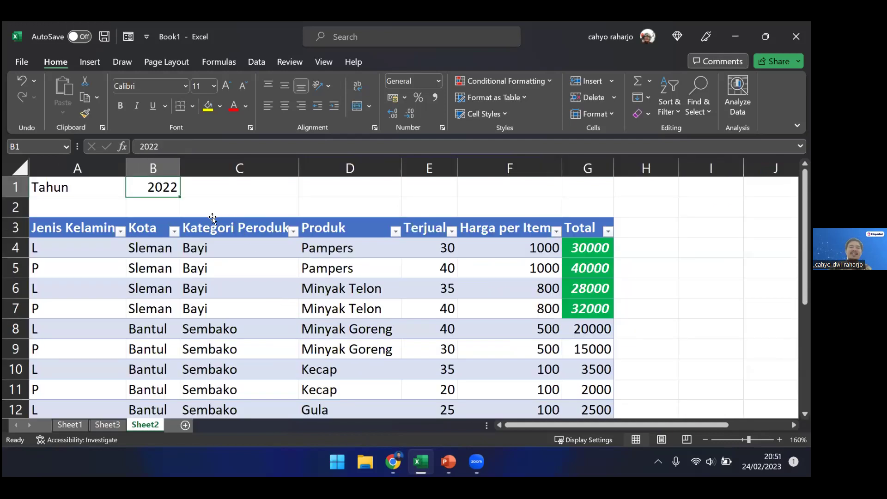
{"action": "right_click", "coordinate": [224, 168]}
{"action": "left_click", "coordinate": [249, 300]}
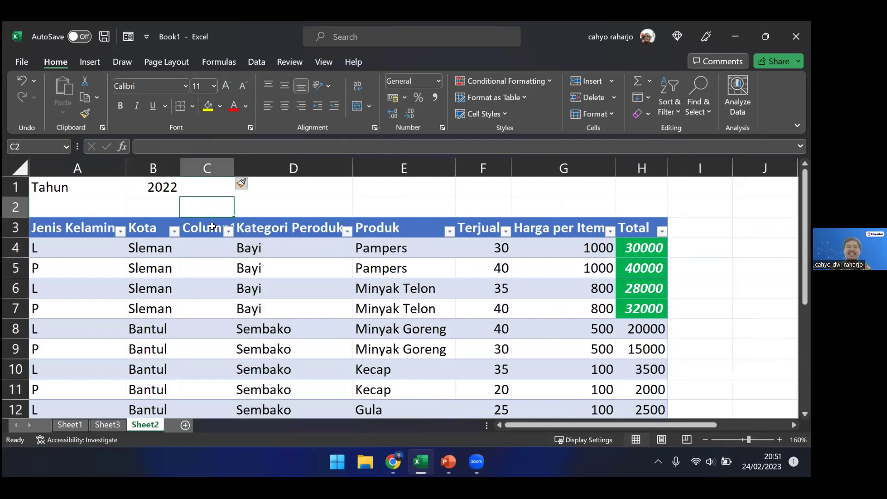
{"action": "left_click", "coordinate": [212, 226]}
{"action": "type", "text": "date"}
{"action": "key", "text": "Return"}
Fill the date column with consecutive daily dates from 01/02/2022 in C4 to 14/02/2022 in C17
{"action": "type", "text": "20"}
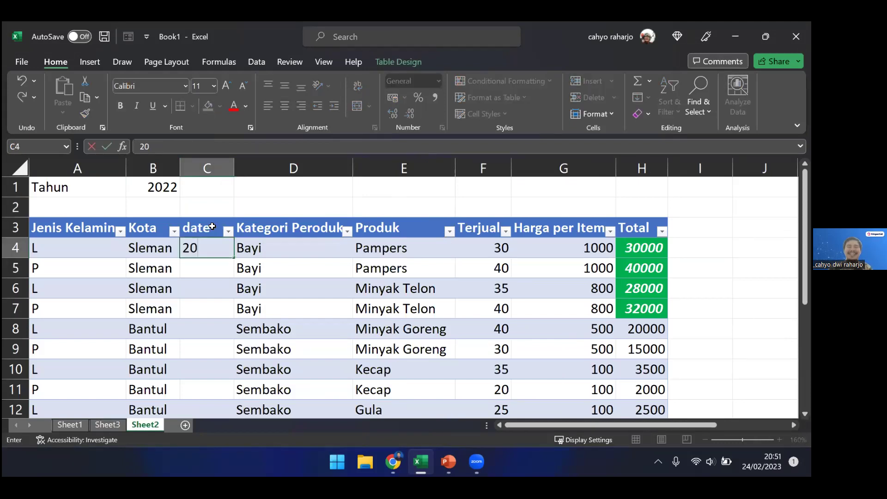
{"action": "type", "text": "22 - "}
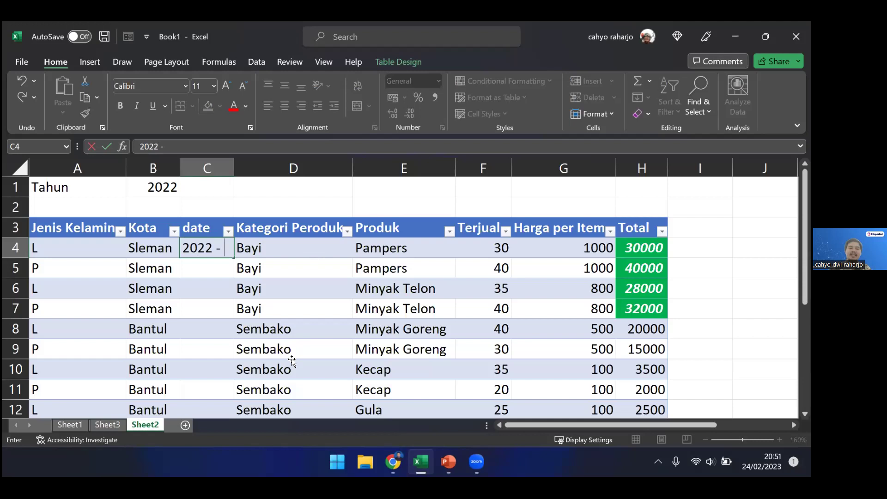
{"action": "type", "text": "2"}
{"action": "key", "text": "ctrl+Return"}
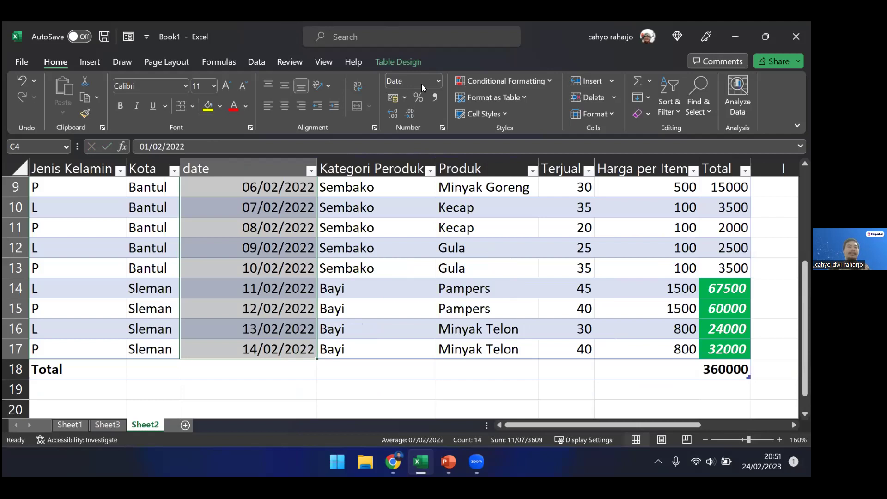
Refresh the pivot table on Sheet3 and insert a timeline for its date field
{"action": "key", "text": "ctrl+Page_Up"}
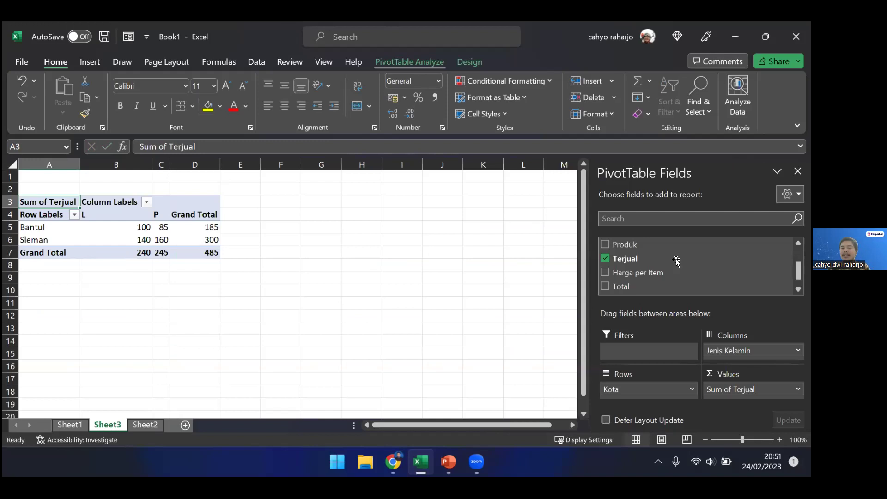
{"action": "left_click", "coordinate": [409, 61]}
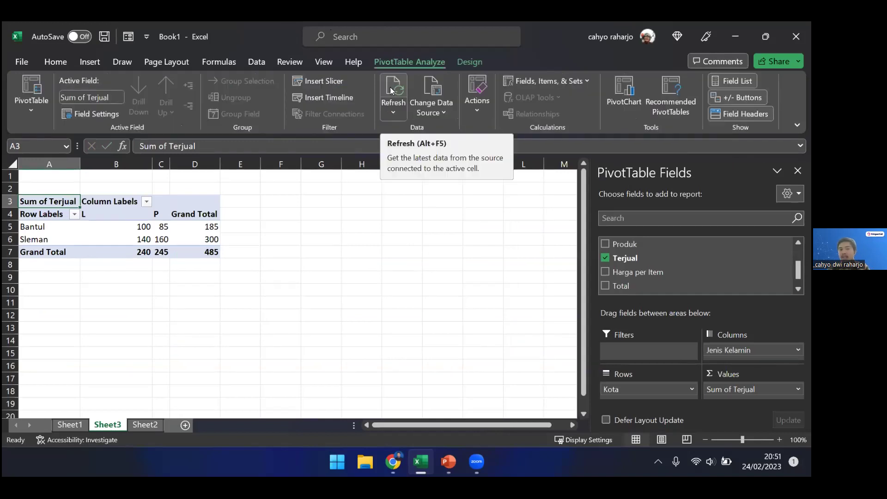
{"action": "left_click", "coordinate": [390, 90]}
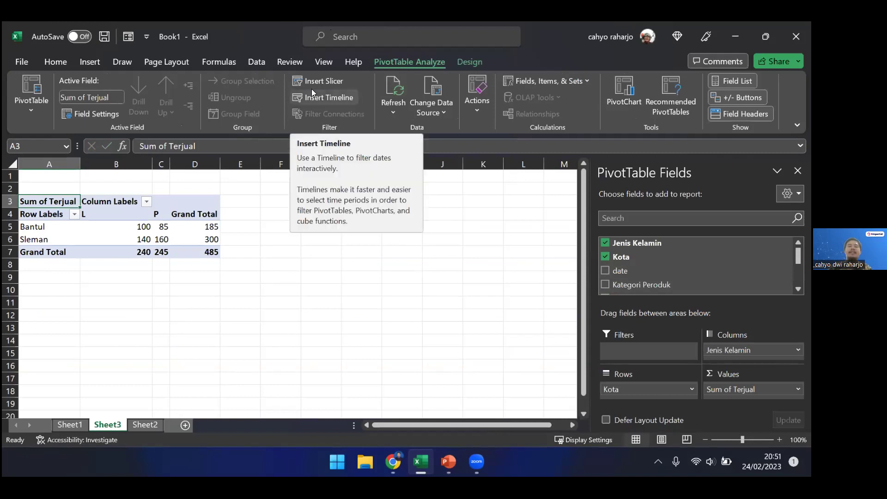
{"action": "left_click", "coordinate": [323, 97]}
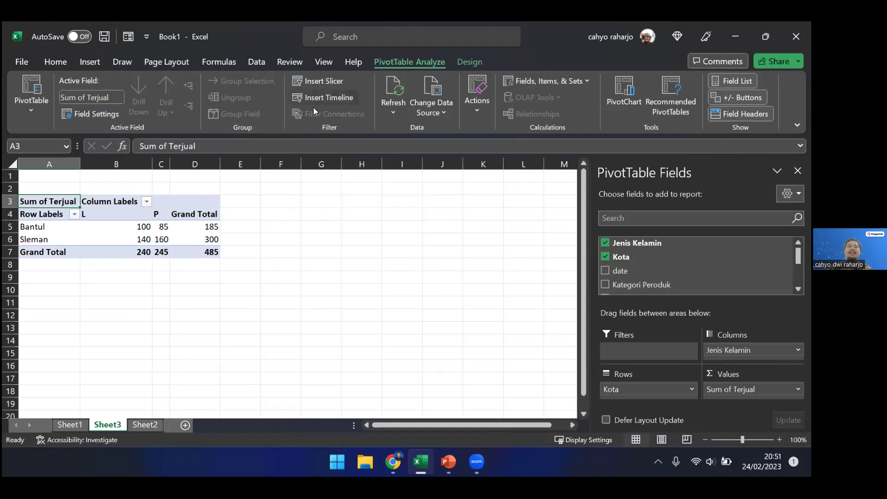
{"action": "left_click", "coordinate": [120, 55]}
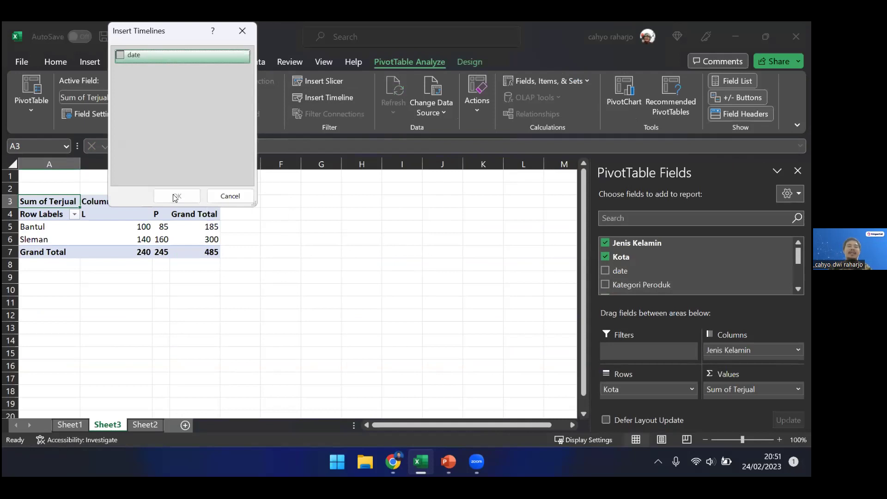
{"action": "key", "text": "Return"}
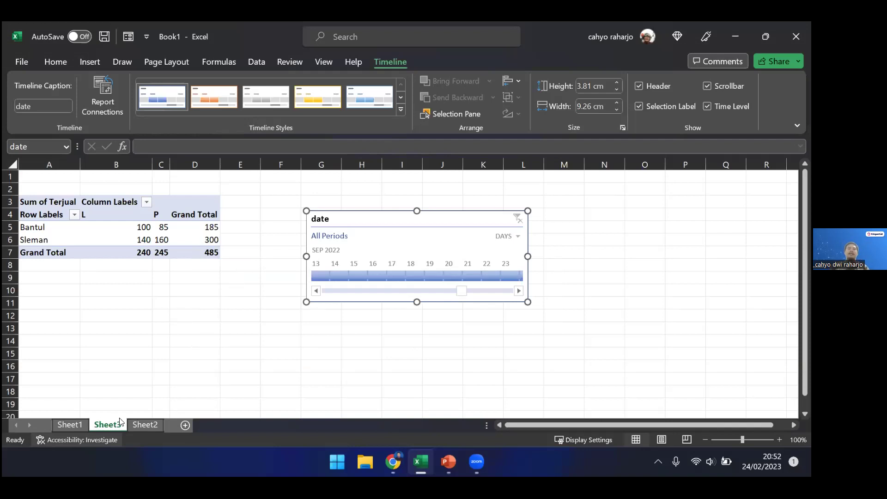
Check the source dates on Sheet2 and filter the Sheet3 pivot table to Feb 19 - 21 2022 with the date timeline
{"action": "left_click", "coordinate": [145, 425]}
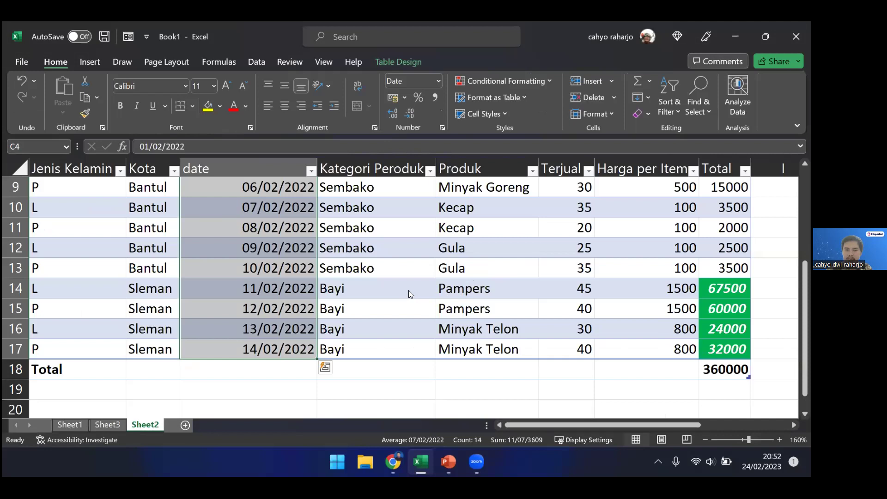
{"action": "key", "text": "ctrl+Page_Up"}
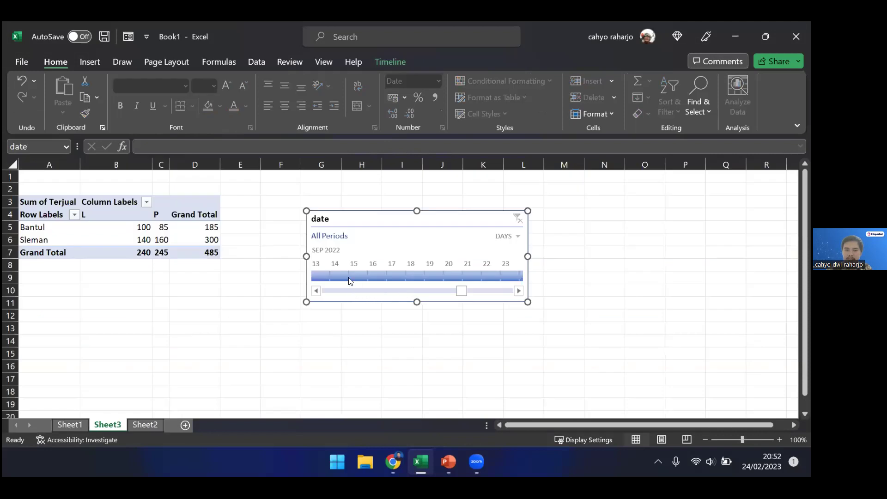
{"action": "left_click", "coordinate": [321, 273]}
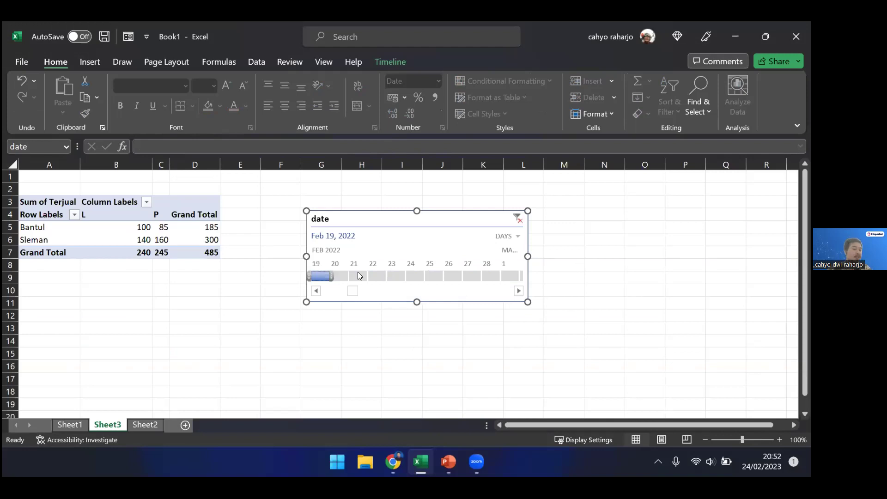
{"action": "left_click", "coordinate": [359, 276], "text": "shift"}
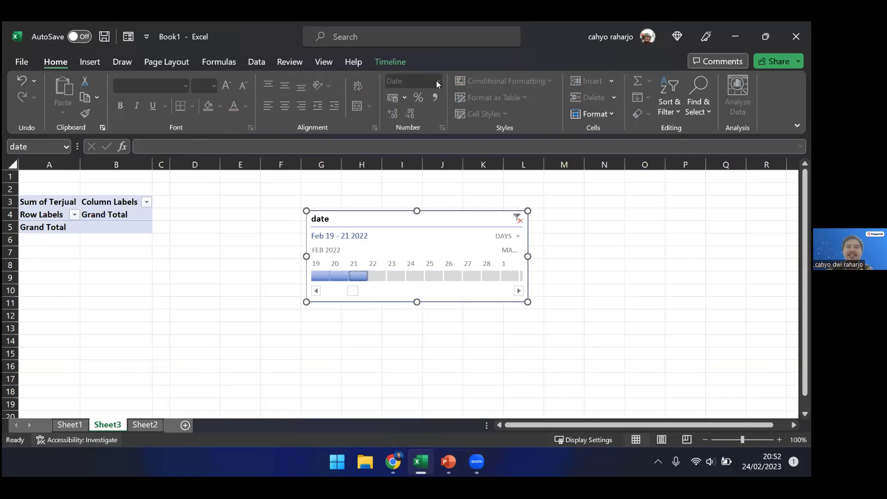
Format date cell C4 on Sheet2 as Long Date and fit column C's width to its contents
{"action": "key", "text": "ctrl+Page_Down"}
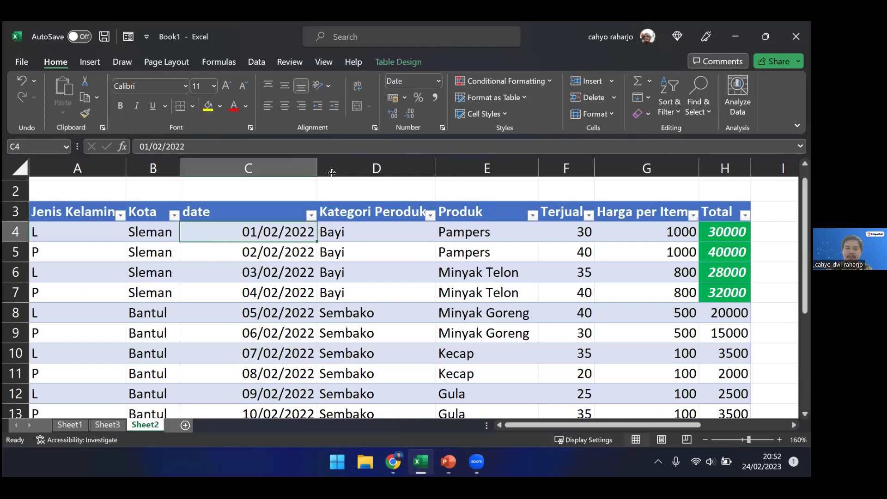
{"action": "left_click", "coordinate": [438, 81]}
{"action": "left_click", "coordinate": [400, 254]}
{"action": "left_click_drag", "start_coordinate": [317, 169], "coordinate": [330, 169]}
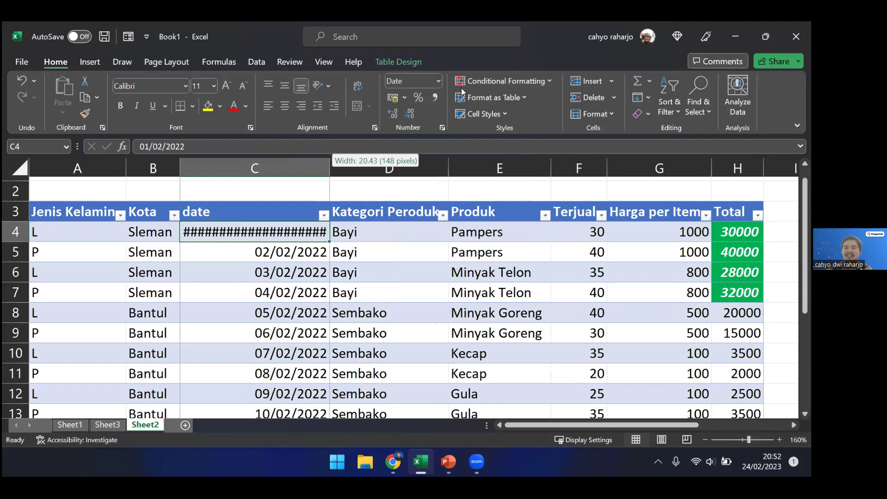
{"action": "key", "text": "alt+h"}
{"action": "key", "text": "o"}
{"action": "key", "text": "i"}
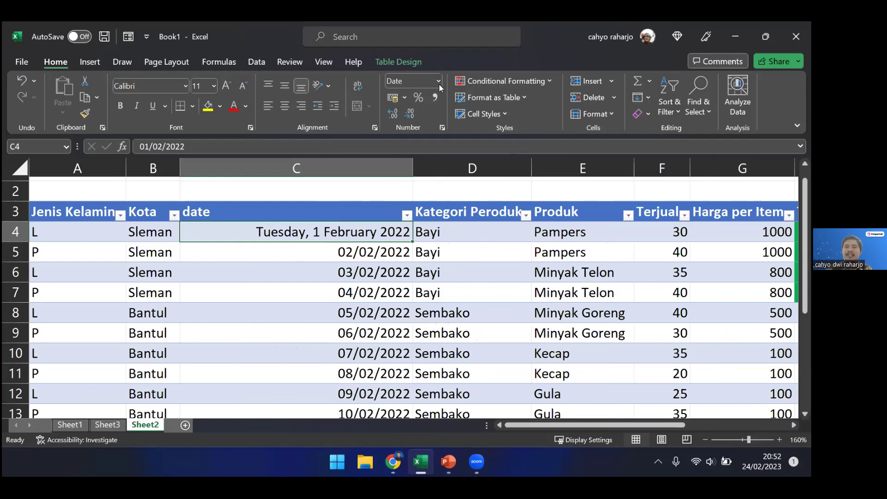
Apply the Long Date format to the remaining dates in C5:C17
{"action": "key", "text": "Down"}
{"action": "key", "text": "ctrl+shift+Down"}
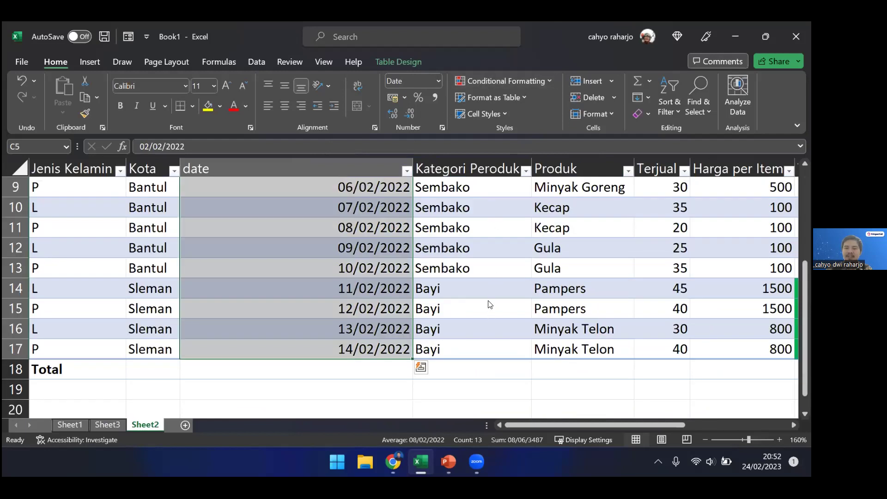
{"action": "key", "text": "alt+h"}
{"action": "key", "text": "n"}
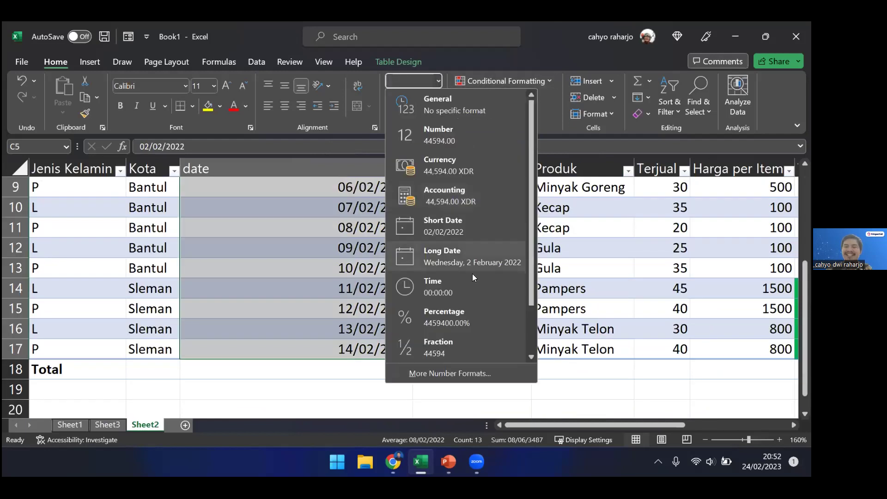
{"action": "scroll", "coordinate": [473, 320], "scroll_direction": "down", "scroll_amount": 1}
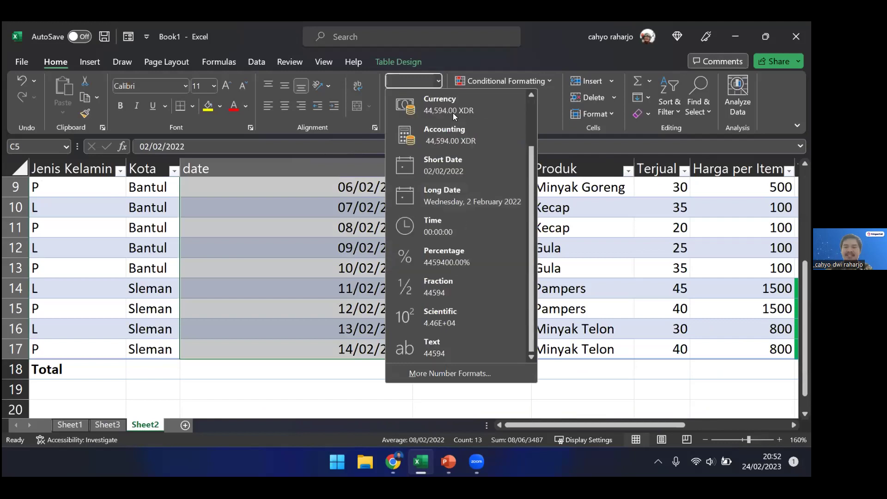
{"action": "scroll", "coordinate": [457, 256], "scroll_direction": "up", "scroll_amount": 1}
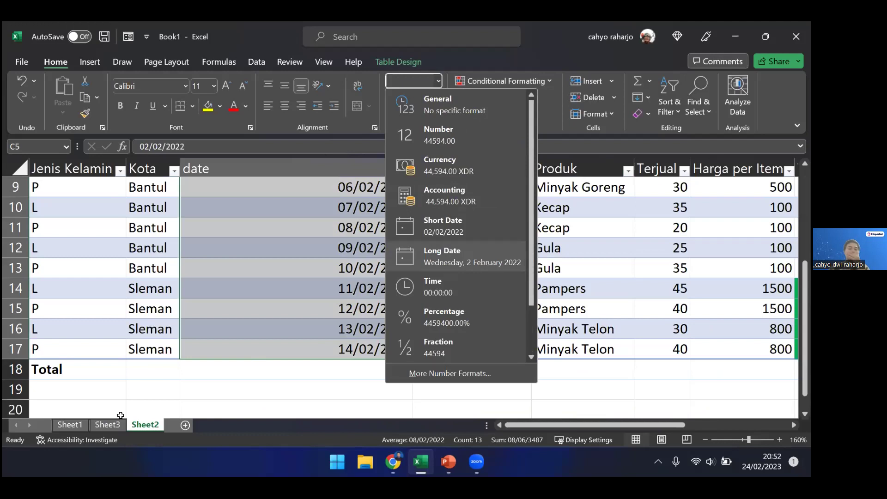
{"action": "key", "text": "Return"}
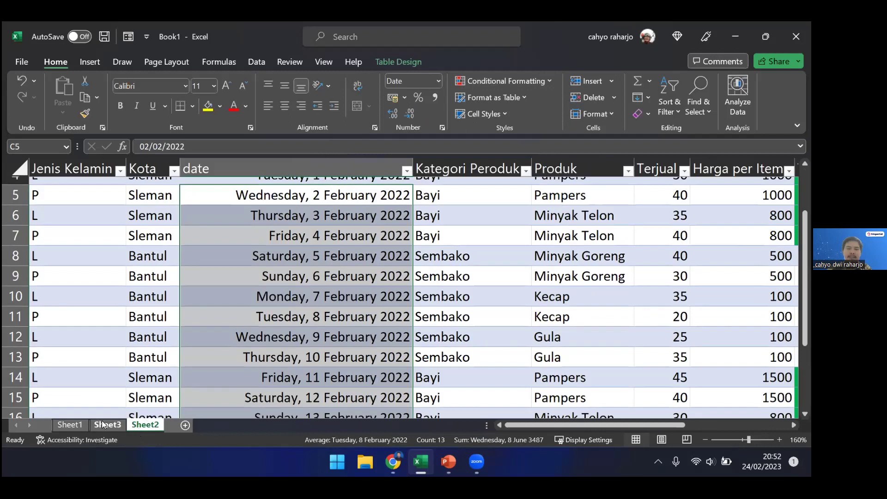
Review the reformatted dates on Sheet2 and return to the pivot table's date timeline on Sheet3
{"action": "scroll", "coordinate": [108, 427], "scroll_direction": "up", "scroll_amount": 1}
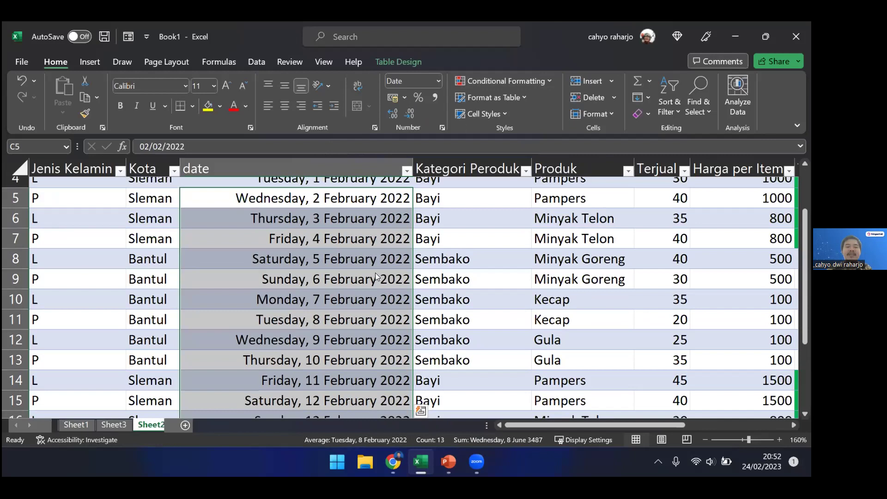
{"action": "scroll", "coordinate": [364, 270], "scroll_direction": "down", "scroll_amount": 1}
{"action": "left_click", "coordinate": [356, 272]}
{"action": "scroll", "coordinate": [351, 272], "scroll_direction": "down", "scroll_amount": 3}
{"action": "key", "text": "ctrl+Page_Up"}
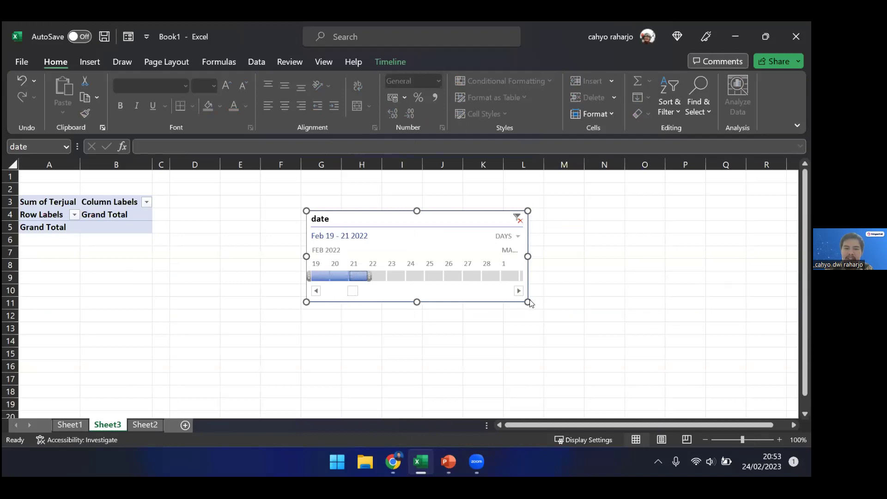
Widen the date timeline on Sheet3 to span 6 to 22 February and filter the pivot table to Feb 7 - 11 2022
{"action": "scroll", "coordinate": [516, 280], "scroll_direction": "up", "scroll_amount": 3}
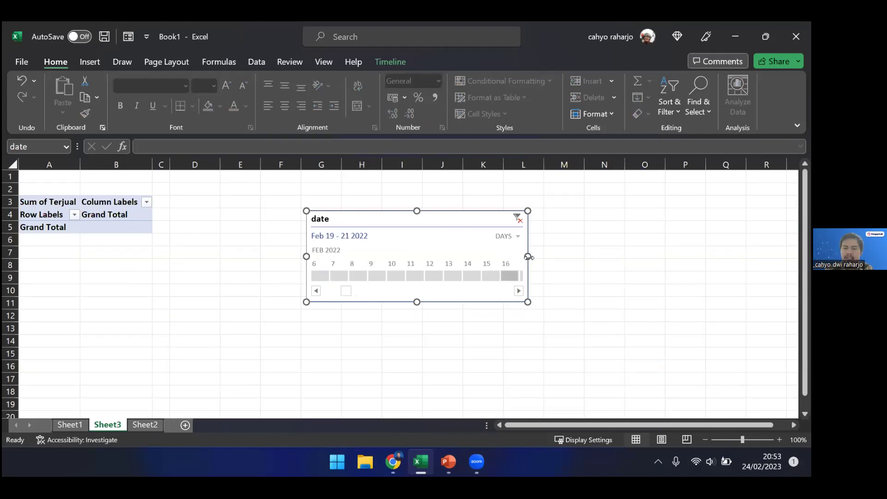
{"action": "left_click_drag", "start_coordinate": [528, 256], "coordinate": [633, 249]}
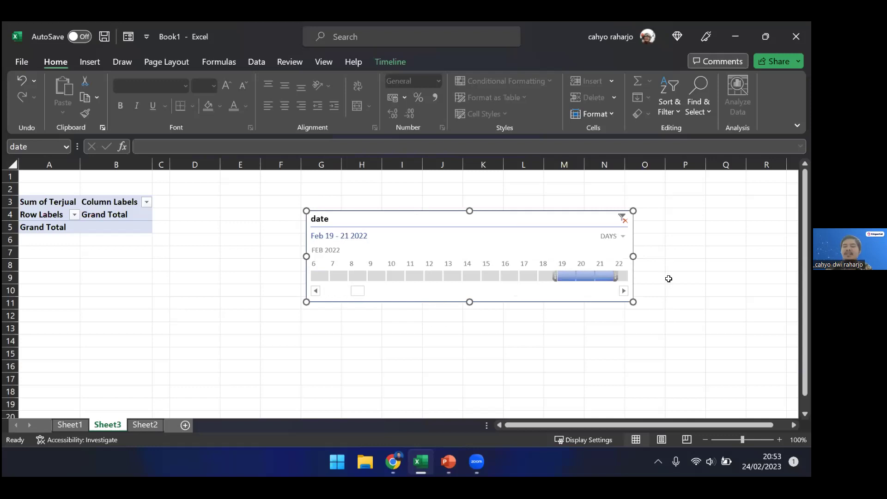
{"action": "left_click_drag", "start_coordinate": [596, 269], "coordinate": [333, 275]}
{"action": "key", "text": "alt"}
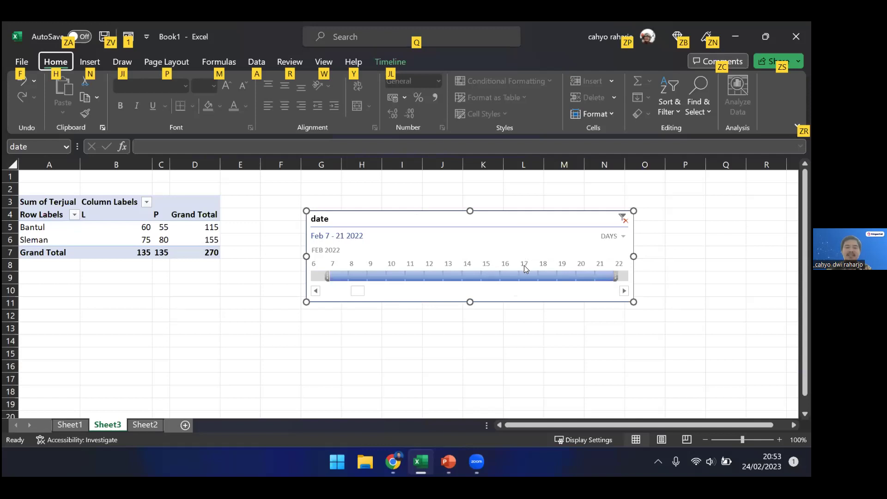
{"action": "left_click_drag", "start_coordinate": [624, 282], "coordinate": [383, 287]}
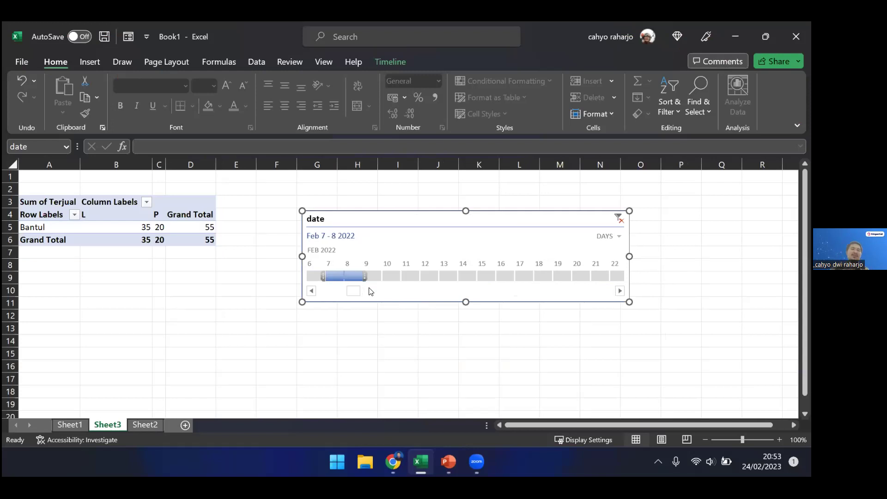
{"action": "left_click_drag", "start_coordinate": [365, 277], "coordinate": [426, 275]}
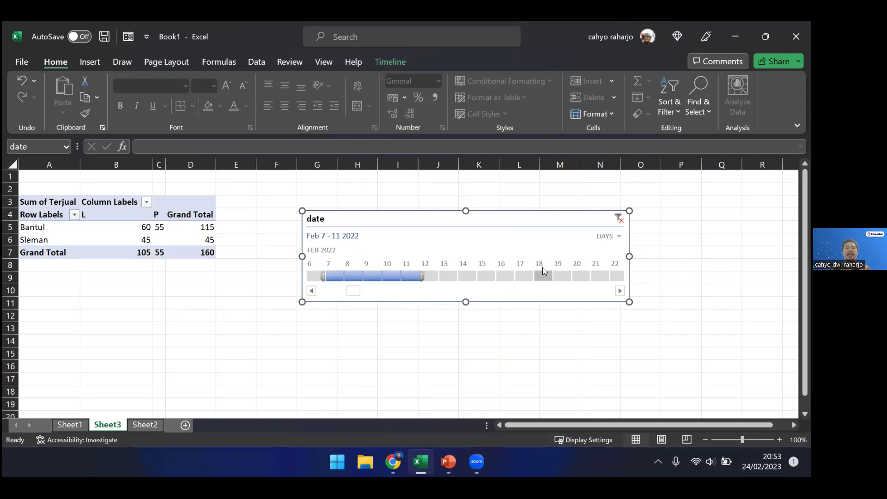
Show the date timeline by years, quarters and months in turn, and return its time level to days
{"action": "left_click", "coordinate": [603, 238]}
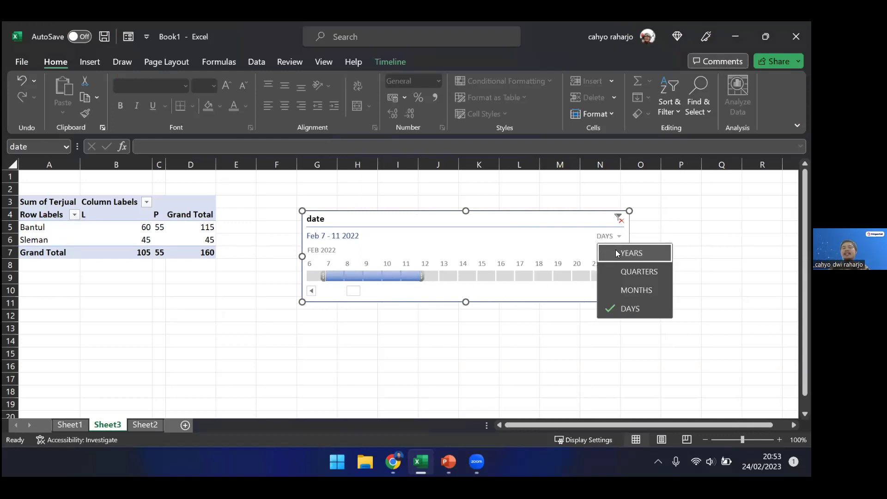
{"action": "left_click", "coordinate": [618, 252]}
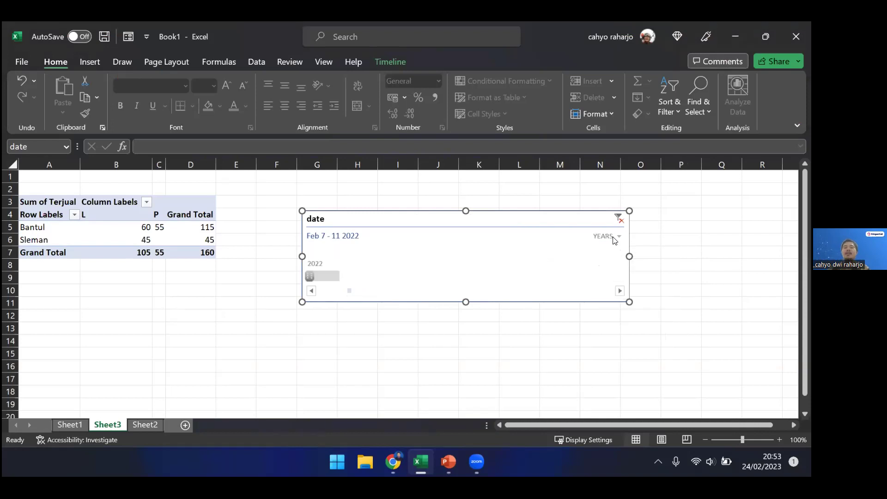
{"action": "left_click", "coordinate": [606, 236]}
{"action": "left_click", "coordinate": [629, 272]}
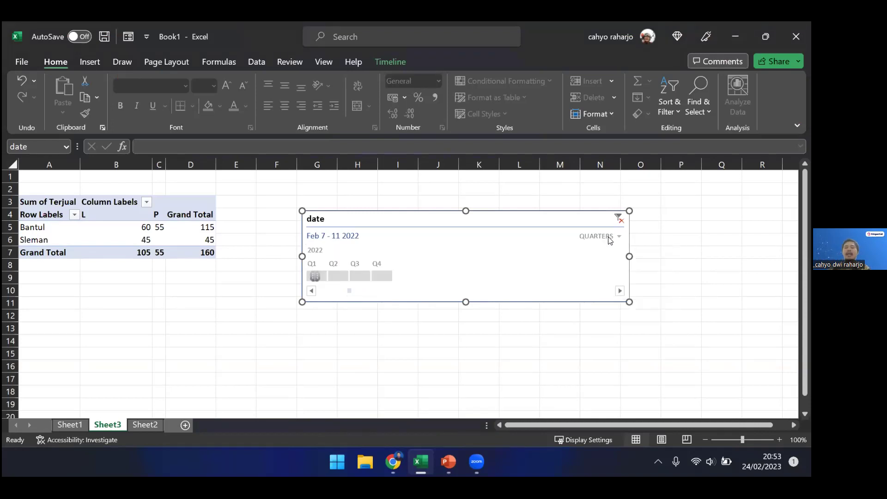
{"action": "left_click", "coordinate": [608, 237]}
{"action": "left_click", "coordinate": [610, 284]}
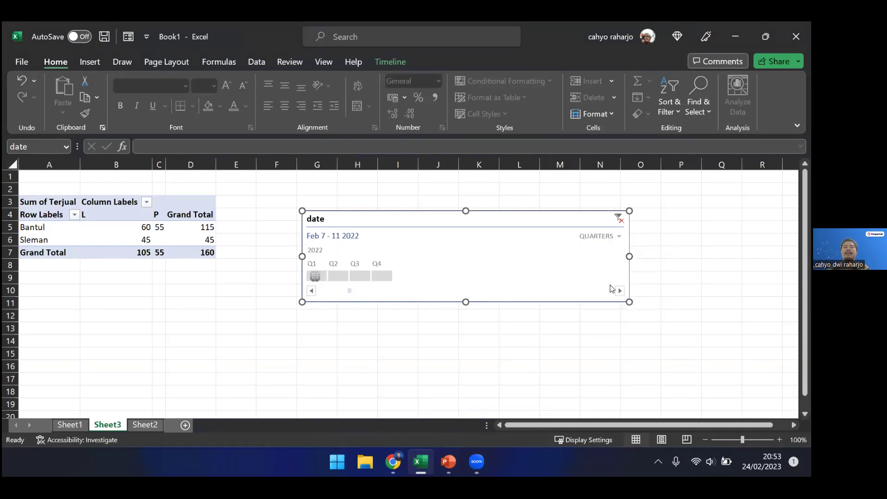
{"action": "left_click", "coordinate": [606, 236]}
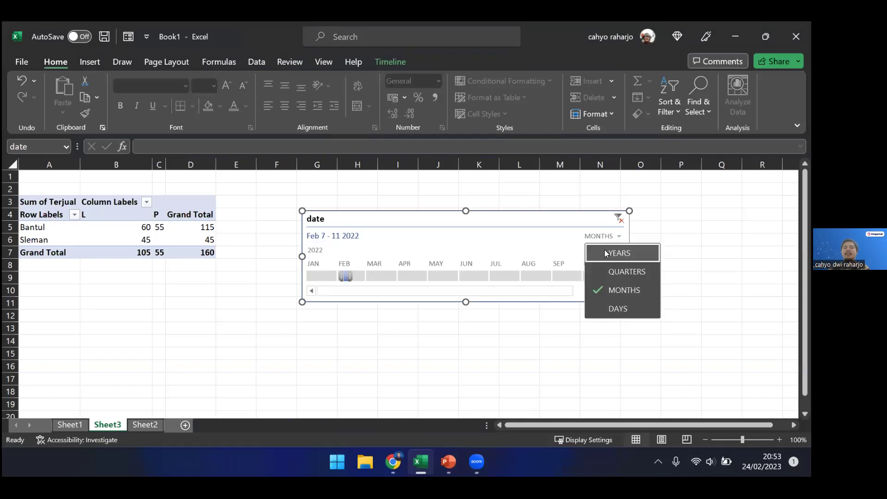
{"action": "left_click", "coordinate": [608, 310]}
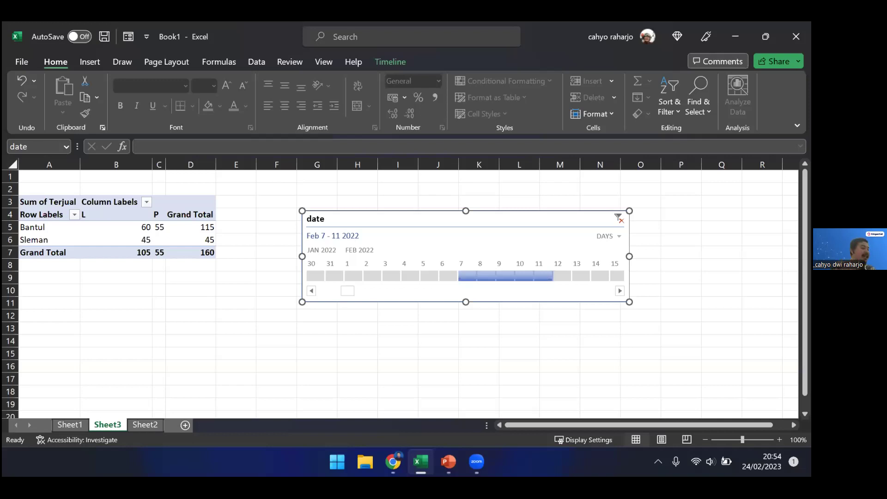
Open the conditional formatting rules manager on Sheet2 and show the rules for This Worksheet, including the range they apply to
{"action": "left_click", "coordinate": [145, 425]}
{"action": "scroll", "coordinate": [456, 257], "scroll_direction": "up", "scroll_amount": 4}
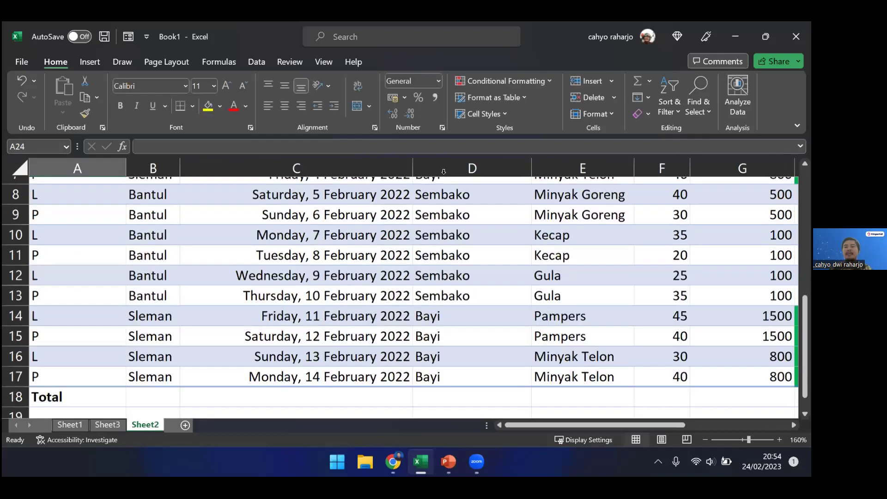
{"action": "left_click", "coordinate": [505, 79]}
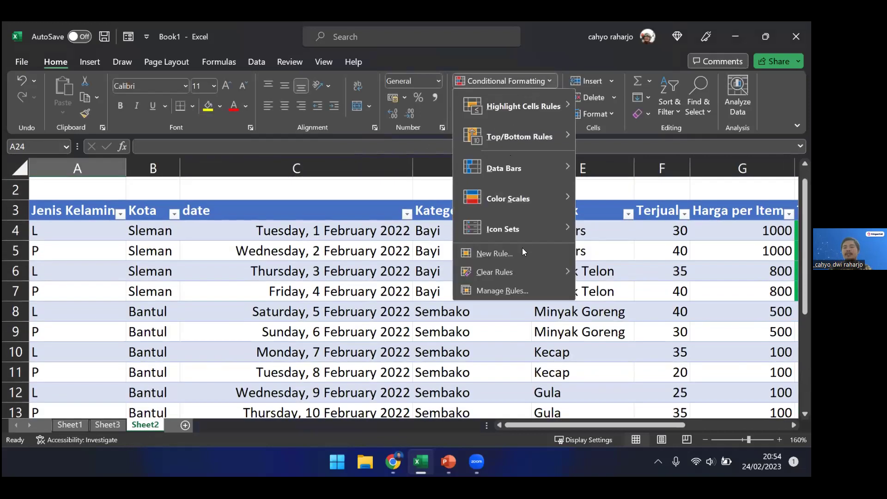
{"action": "left_click", "coordinate": [526, 291]}
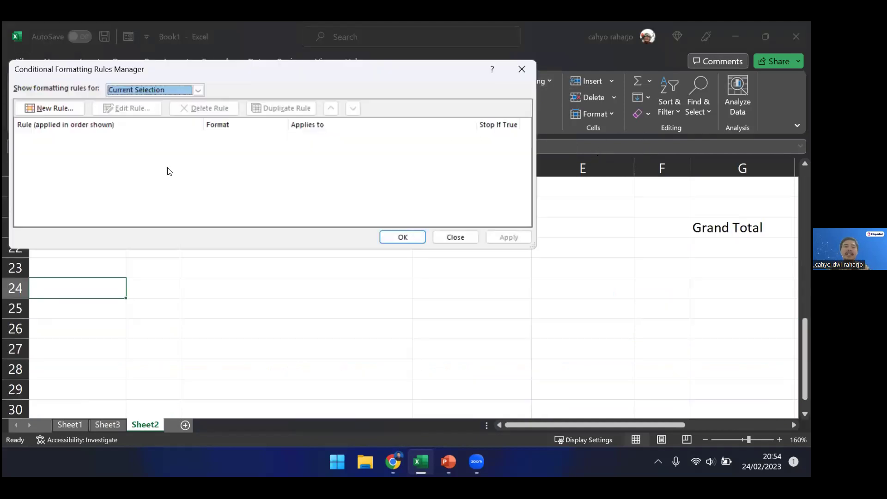
{"action": "left_click", "coordinate": [156, 91]}
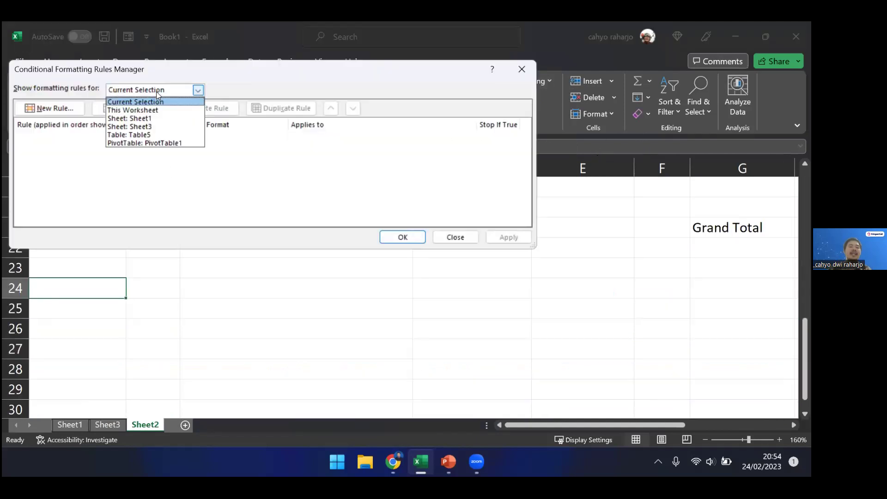
{"action": "left_click", "coordinate": [139, 106]}
{"action": "left_click", "coordinate": [319, 140]}
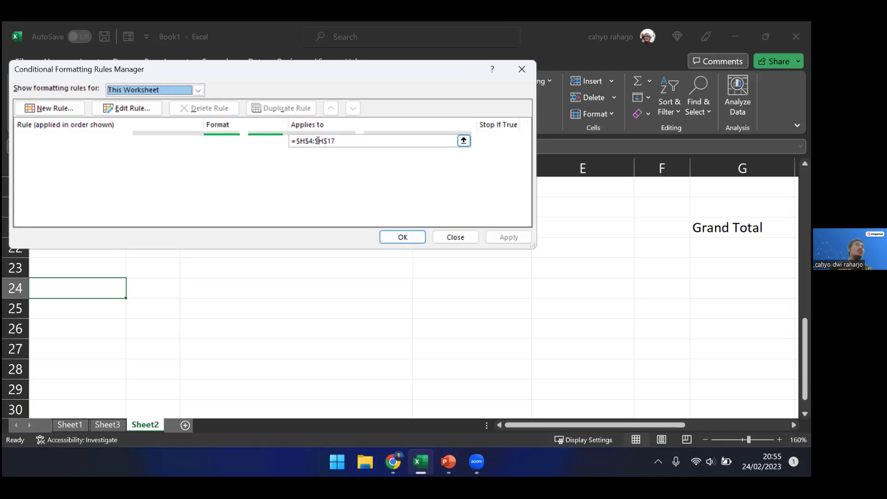
Start a new formatting rule that formats only cells that contain a cell value greater than a threshold
{"action": "left_click", "coordinate": [54, 108]}
{"action": "left_click", "coordinate": [131, 81]}
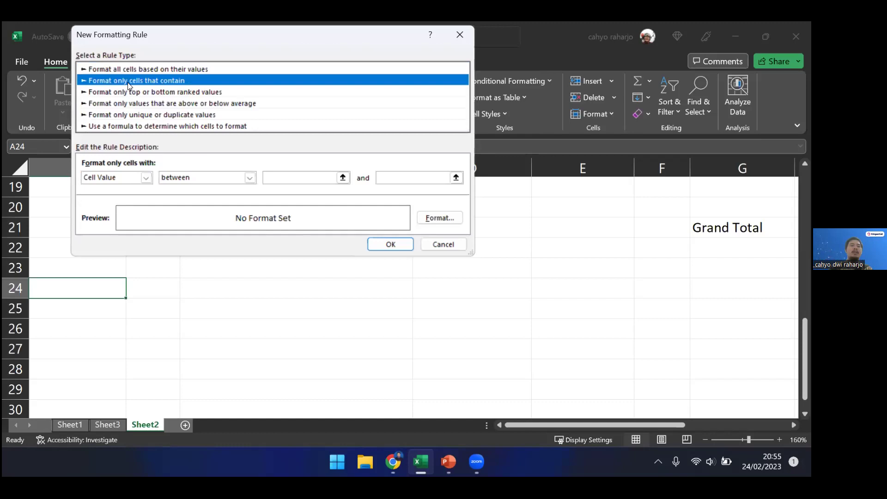
{"action": "left_click", "coordinate": [173, 176]}
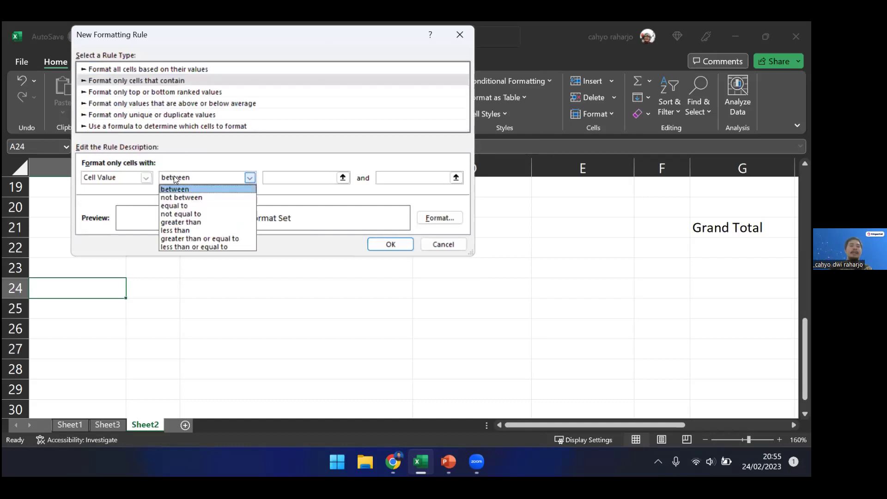
{"action": "left_click", "coordinate": [181, 222]}
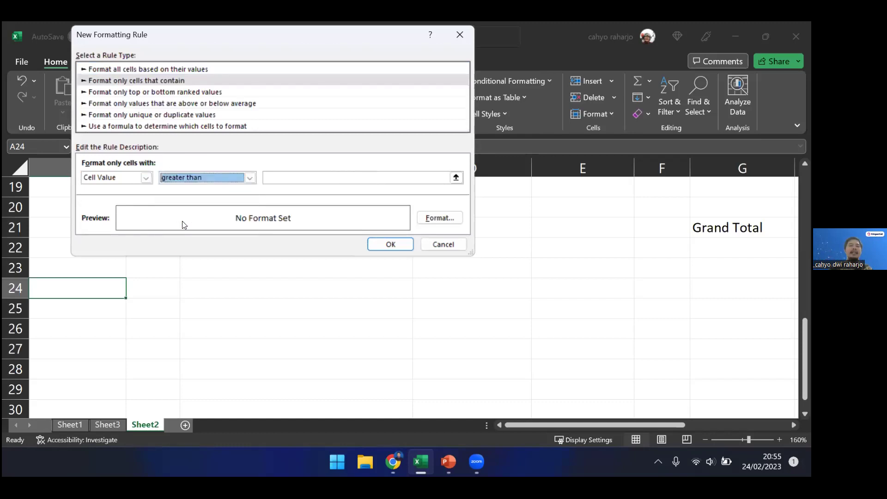